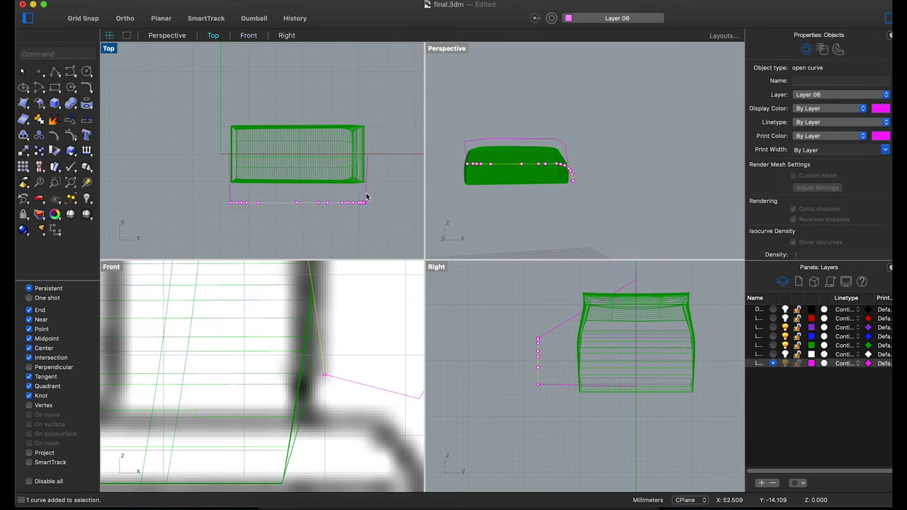
Flatten the magenta profile curves' points into one plane with Set XYZ coordinates.
click(23, 151)
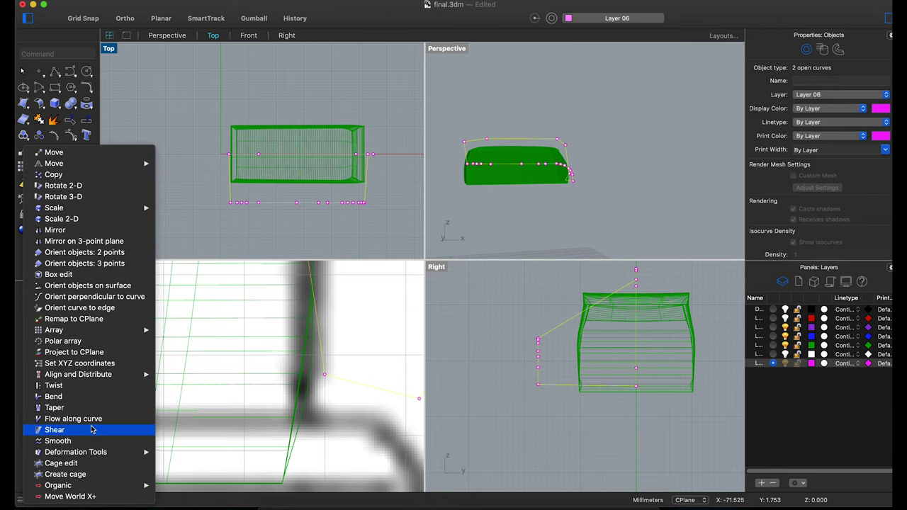
click(78, 363)
click(464, 193)
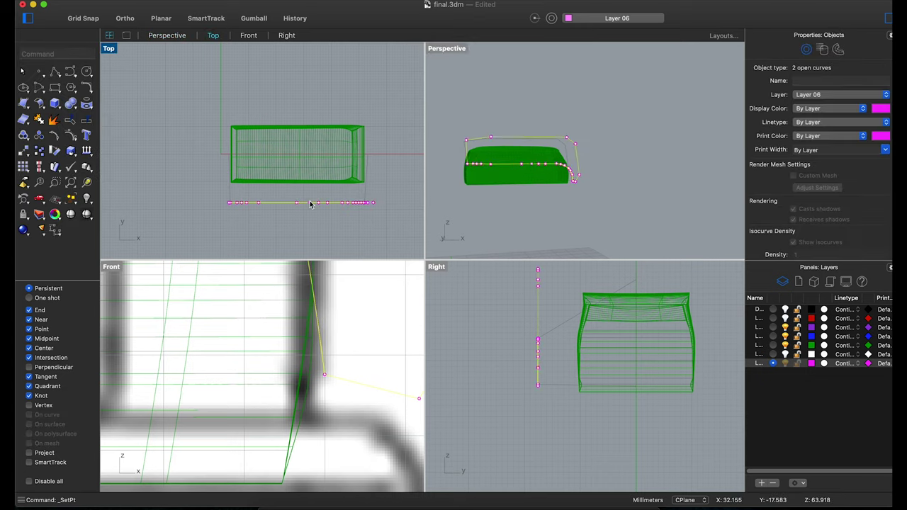
right_click(310, 204)
click(383, 188)
key(Escape)
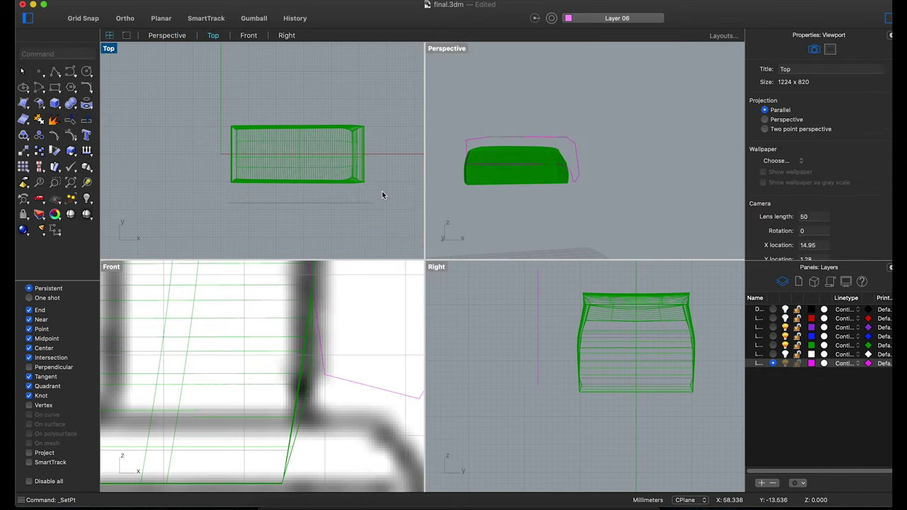
Join the two magenta profile curves into a single closed curve.
click(89, 128)
click(183, 184)
click(342, 203)
key(F10)
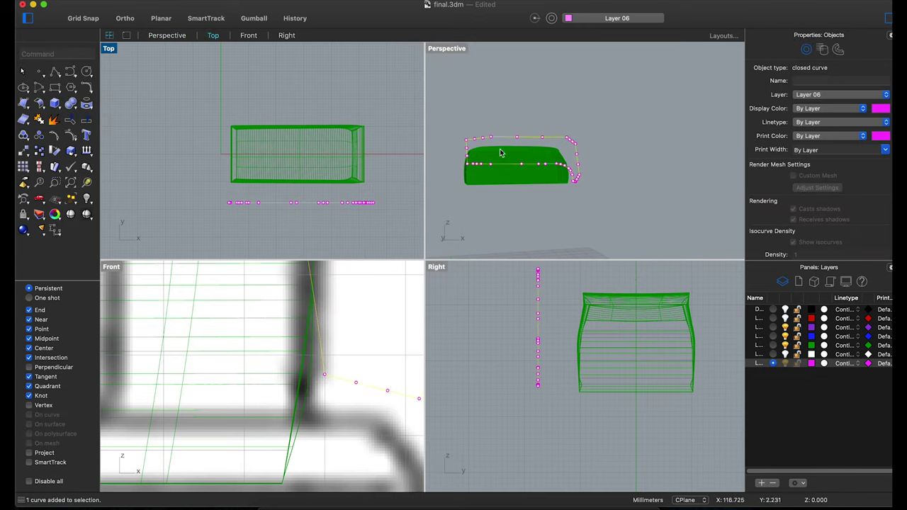
click(51, 125)
click(321, 178)
right_click(181, 184)
click(213, 192)
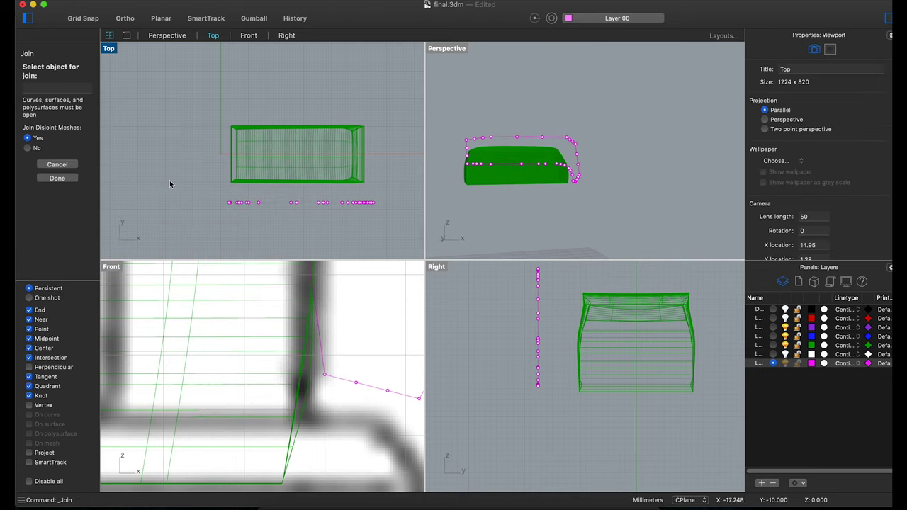
click(53, 177)
Extrude the closed profile curve to both sides as a solid.
click(54, 103)
click(120, 265)
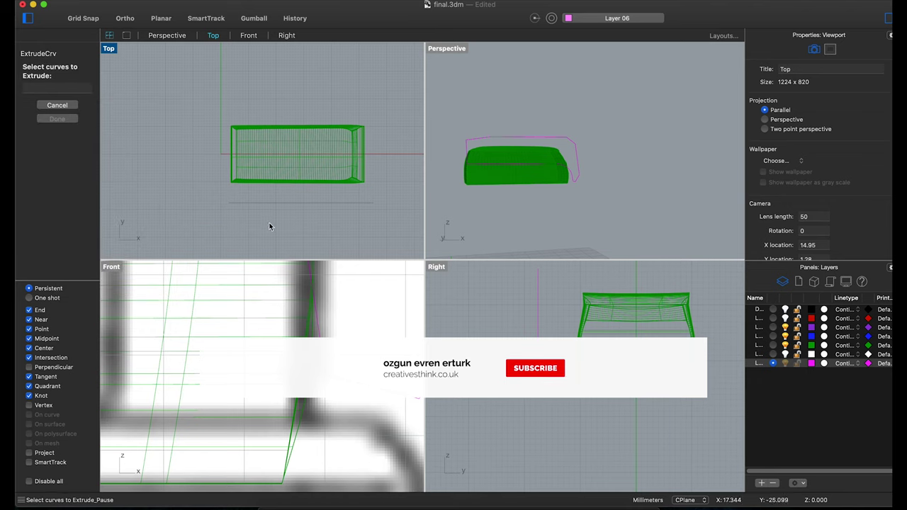
click(368, 200)
key(Return)
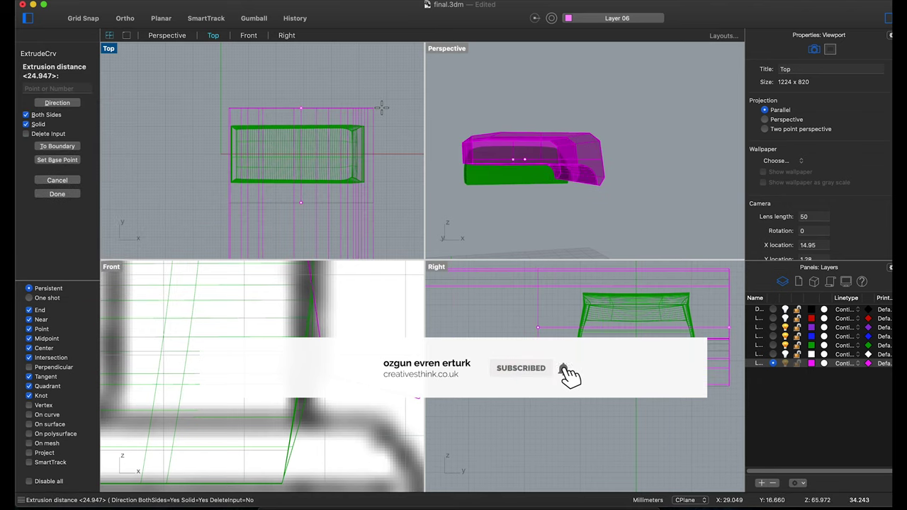
click(381, 106)
mouse_move(569, 210)
right_down()
mouse_move(569, 198)
mouse_move(565, 220)
right_up()
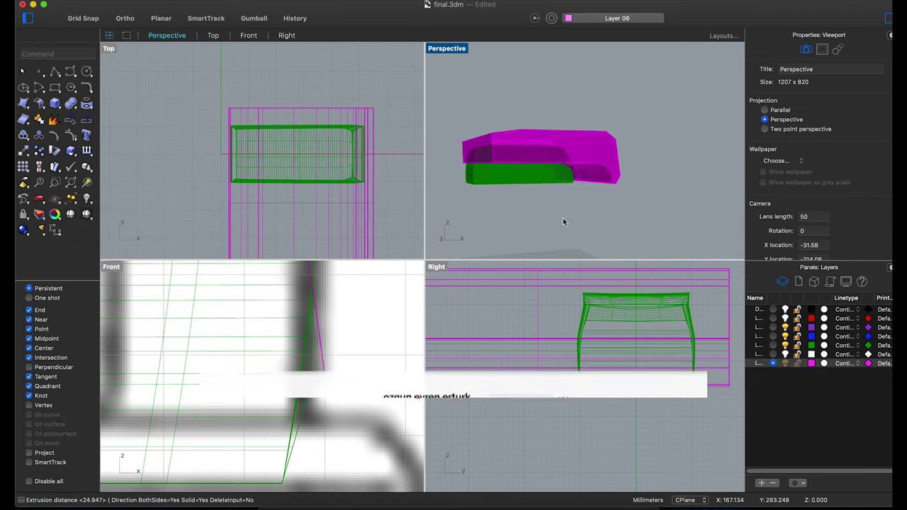
Boolean-split the green body with the magenta extrusion and delete the unwanted piece.
click(73, 108)
click(131, 95)
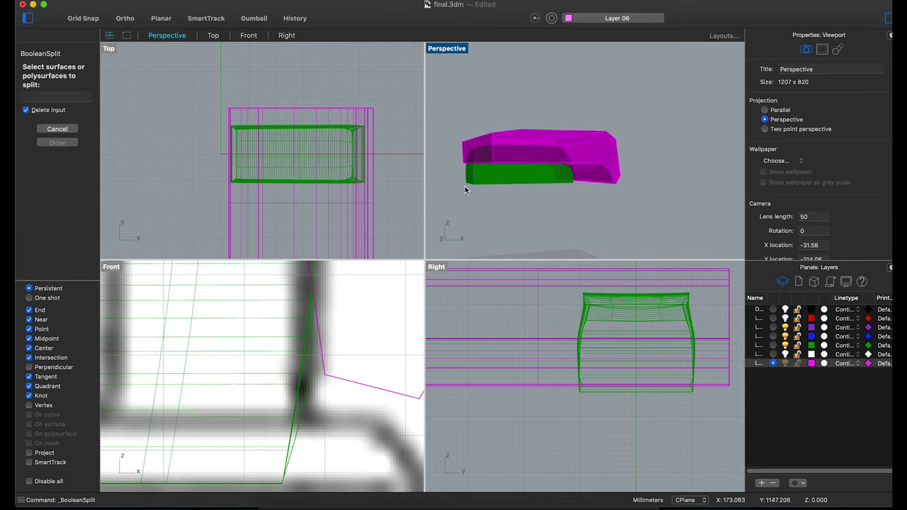
click(529, 165)
click(606, 154)
key(Return)
mouse_move(605, 153)
right_down()
mouse_move(546, 217)
mouse_move(396, 208)
mouse_move(570, 225)
right_up()
click(555, 185)
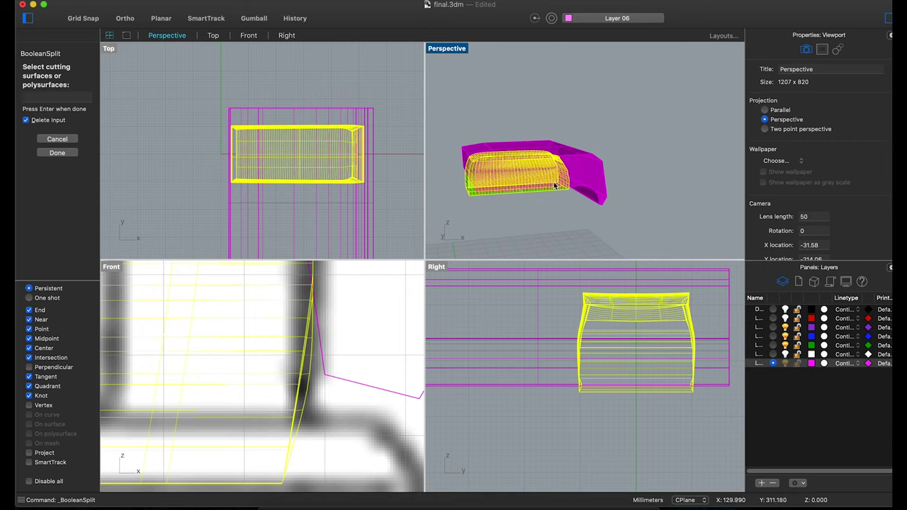
key(Return)
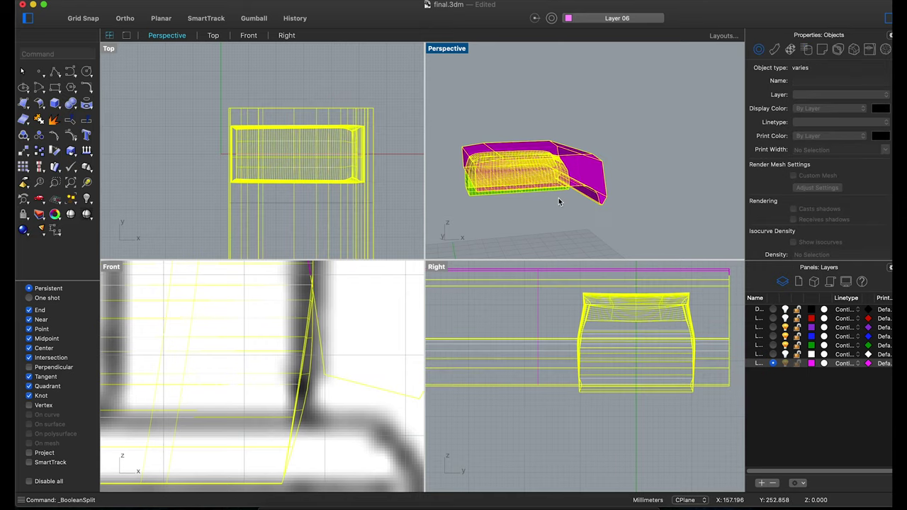
click(595, 182)
key(Delete)
Hide the magenta upper piece.
right_drag(595, 177, 575, 146)
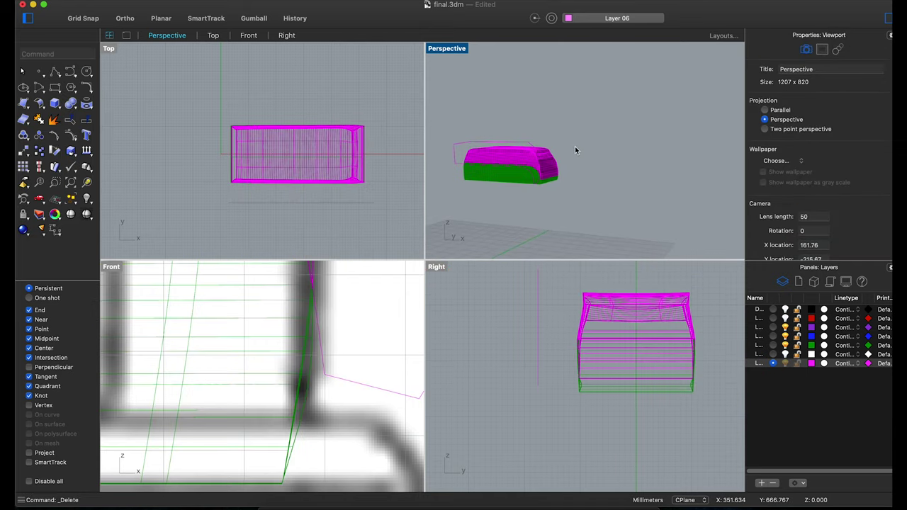
scroll(521, 158, up, 5)
scroll(533, 107, up, 5)
mouse_move(533, 107)
right_down()
mouse_move(636, 156)
mouse_move(609, 149)
mouse_move(630, 180)
right_up()
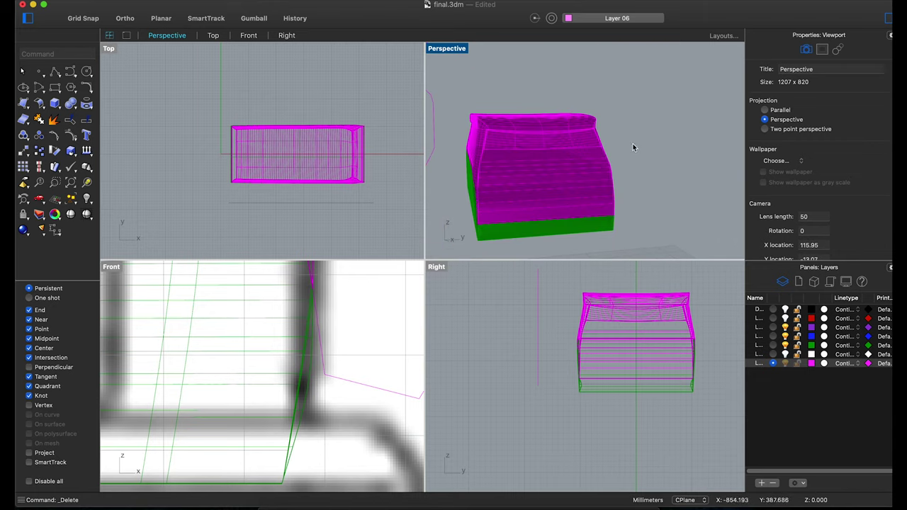
scroll(635, 144, down, 3)
scroll(602, 304, down, 3)
mouse_move(602, 304)
right_down()
mouse_move(559, 210)
mouse_move(626, 203)
mouse_move(644, 211)
right_up()
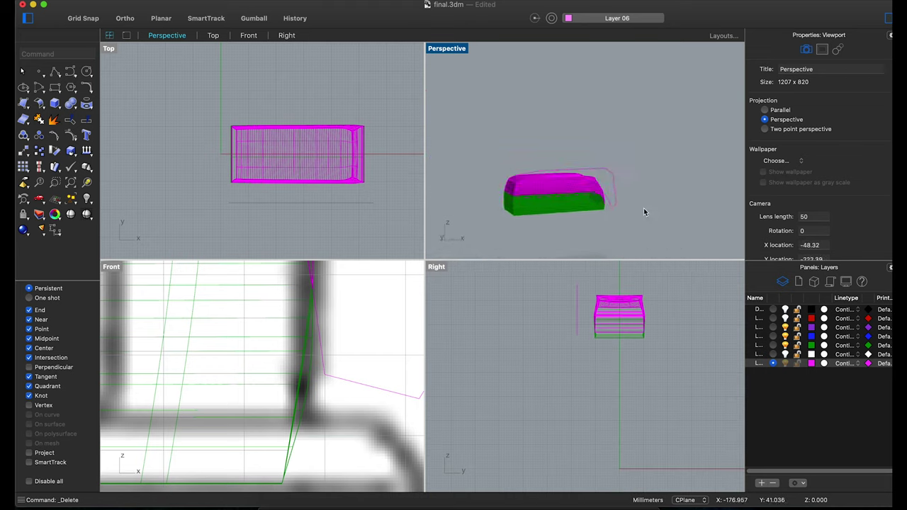
right_drag(580, 226, 549, 214)
scroll(557, 195, up, 2)
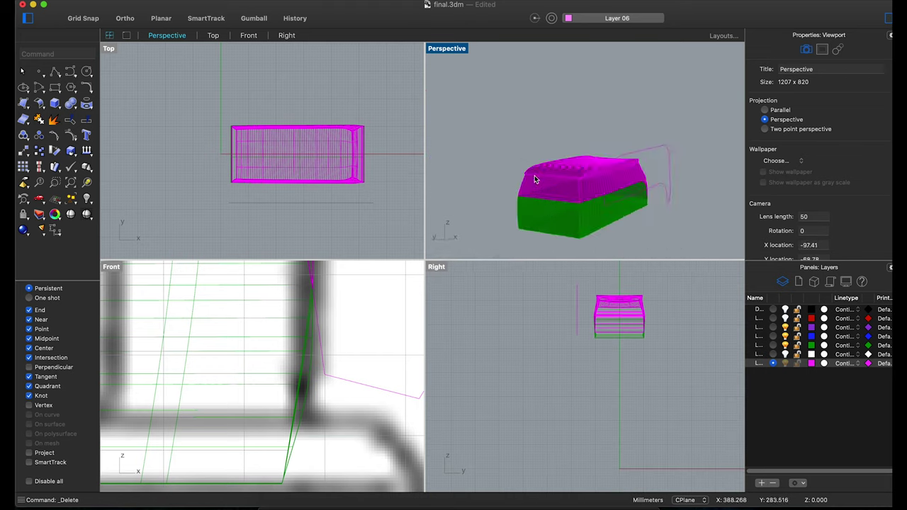
click(535, 179)
click(563, 193)
key(super+h)
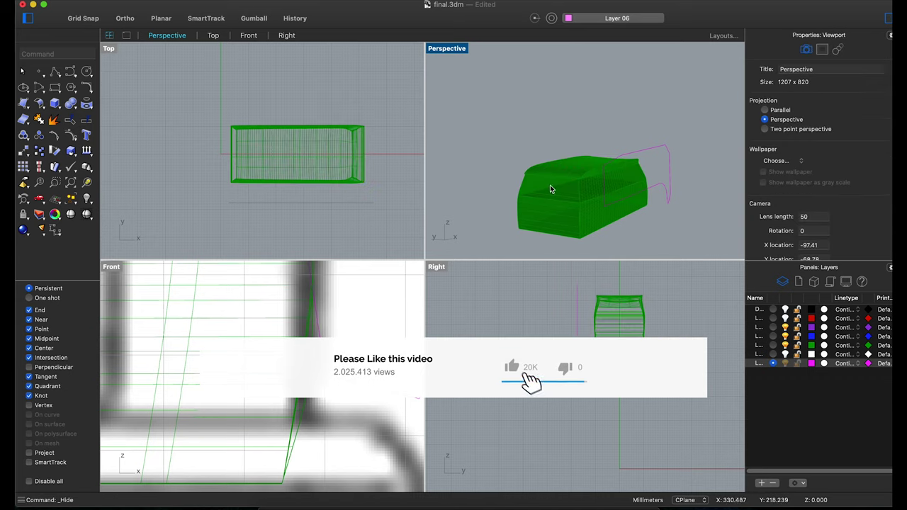
Delete the extra green solid, leaving only the green body block.
click(550, 188)
click(575, 200)
key(Delete)
mouse_move(590, 207)
right_down()
mouse_move(487, 206)
mouse_move(464, 196)
mouse_move(543, 158)
right_up()
scroll(544, 166, up, 3)
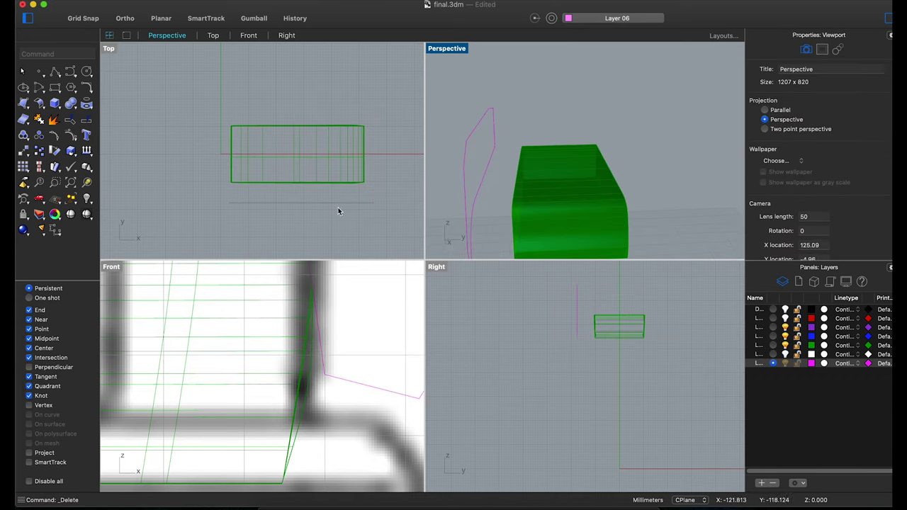
right_drag(534, 205, 587, 237)
scroll(588, 237, up, 2)
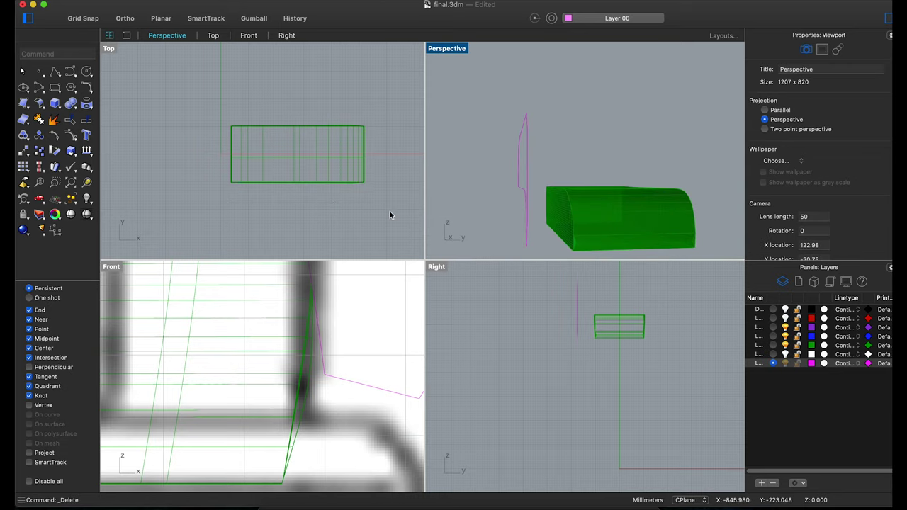
Draw a box over the rear half of the green block, tall enough to cover it.
click(87, 73)
click(222, 107)
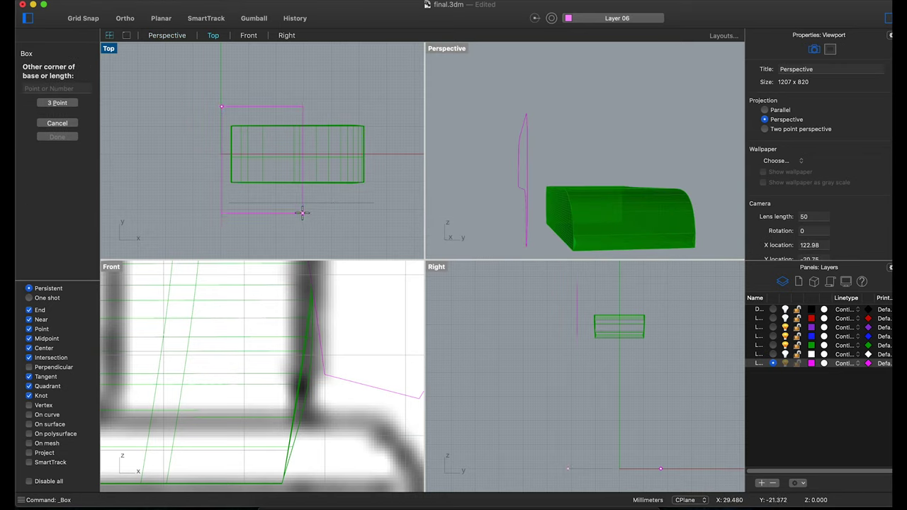
click(300, 213)
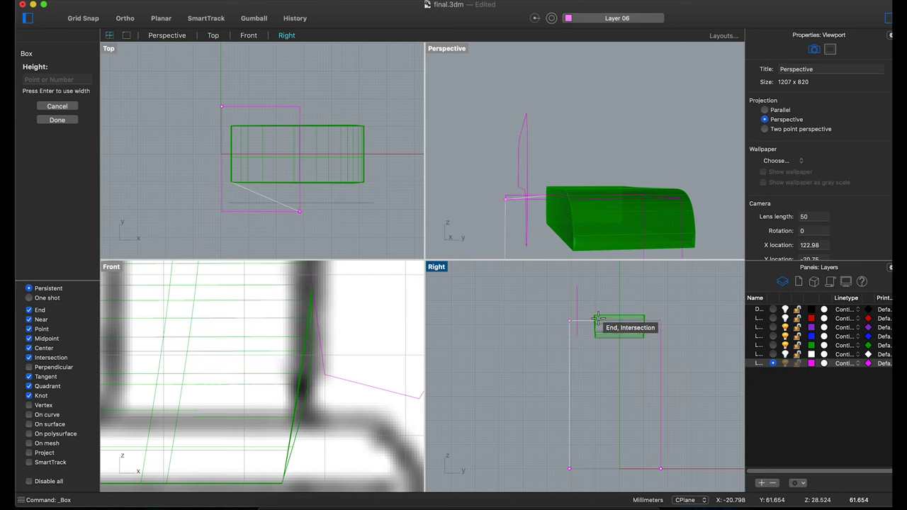
click(597, 316)
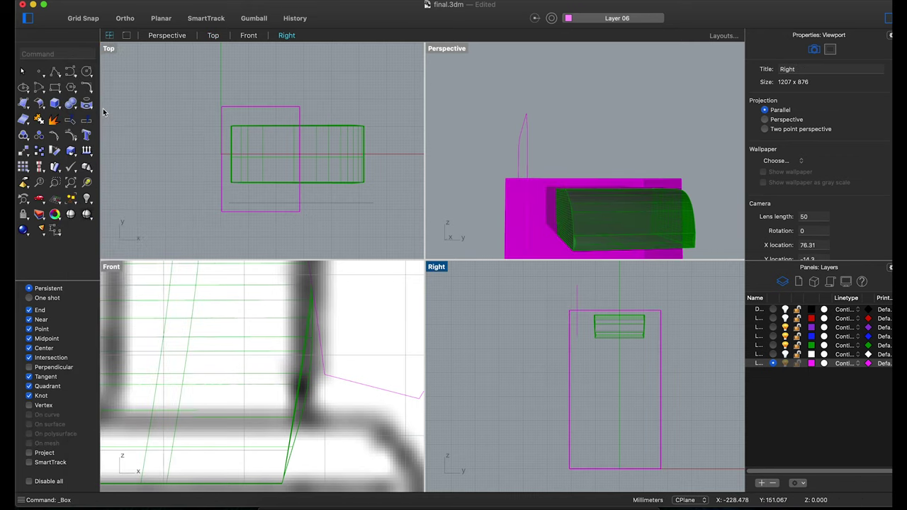
Boolean-split the green block using the magenta box as cutter.
click(72, 106)
click(116, 97)
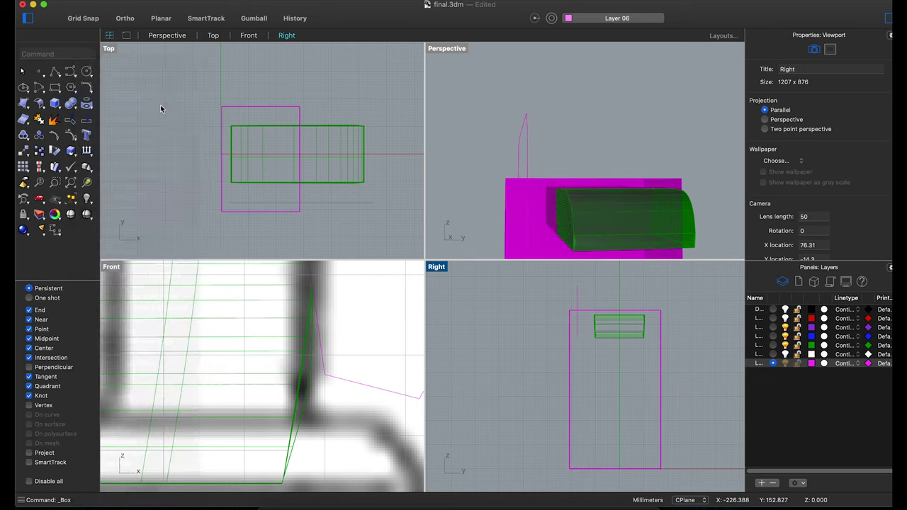
click(612, 205)
key(Return)
click(541, 219)
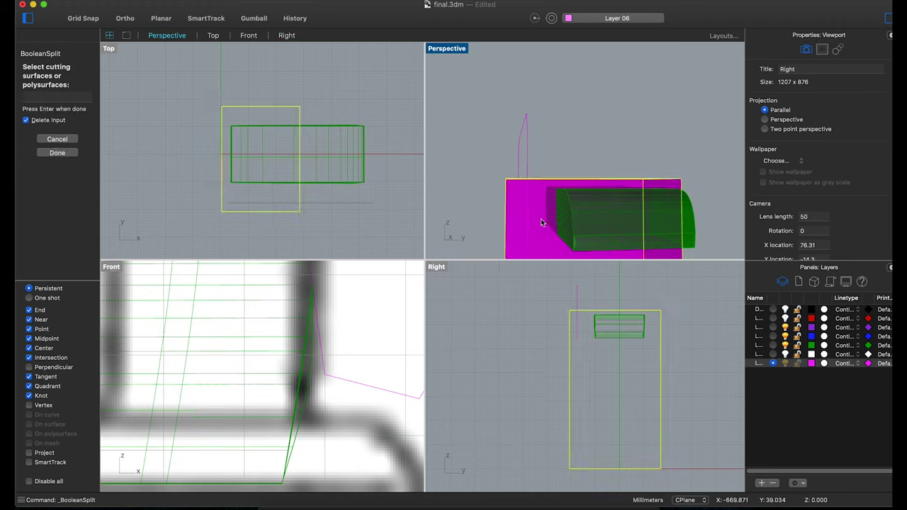
key(Return)
key(Escape)
right_drag(586, 228, 614, 222)
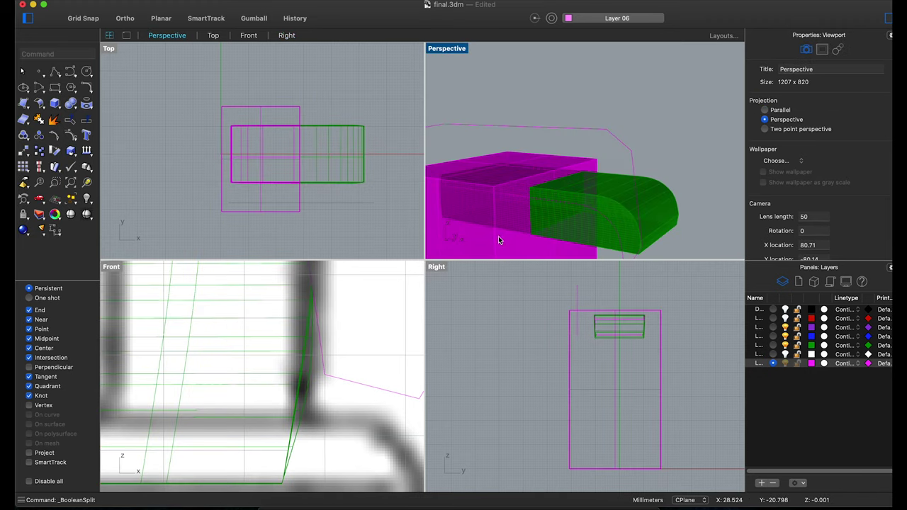
Delete the cutting box and hide the rear green piece.
click(498, 240)
key(Delete)
click(532, 188)
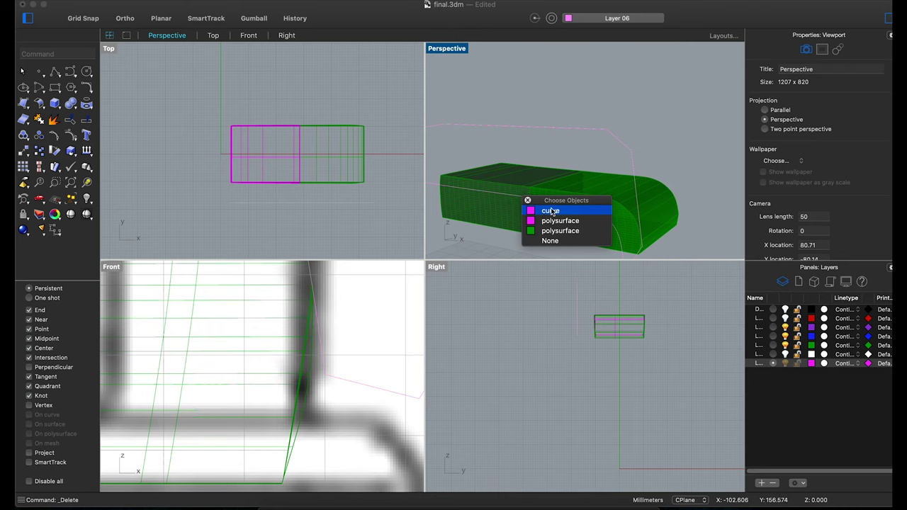
click(560, 221)
key(Escape)
click(507, 212)
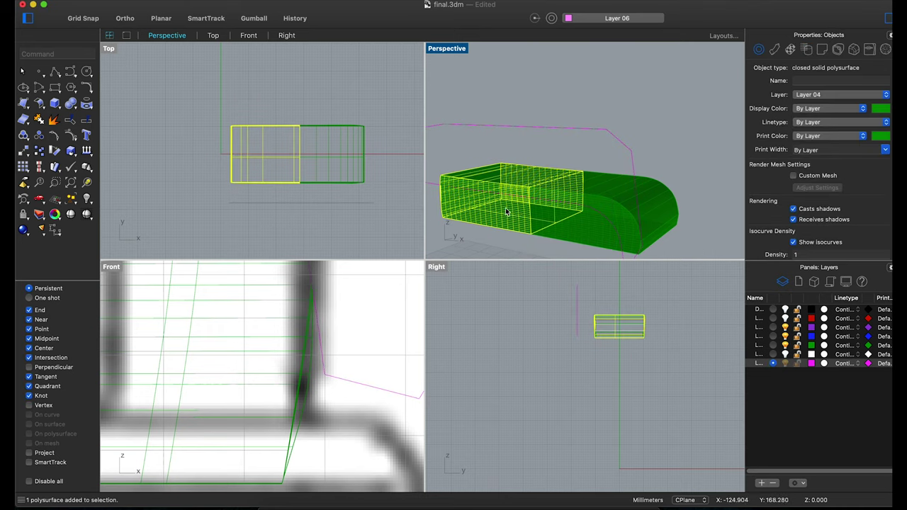
click(88, 200)
scroll(357, 194, down, 3)
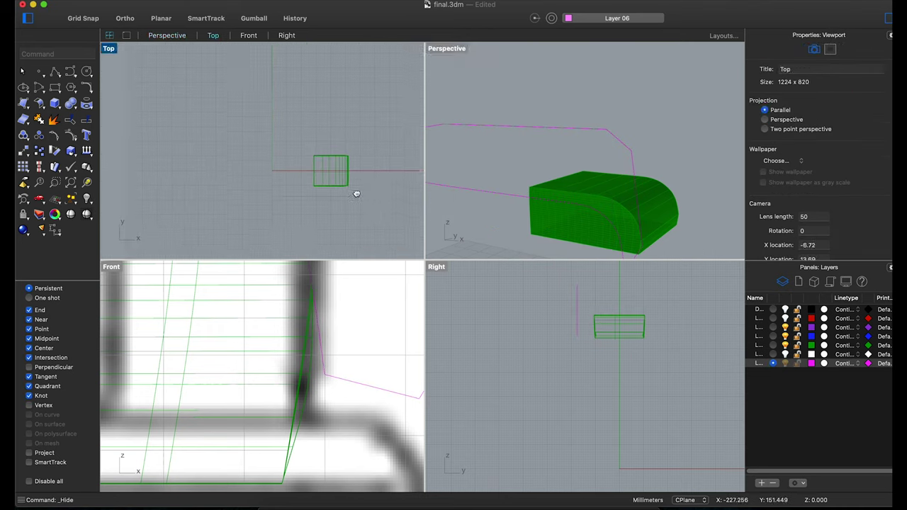
mouse_move(713, 246)
right_down()
mouse_move(646, 219)
mouse_move(622, 225)
right_up()
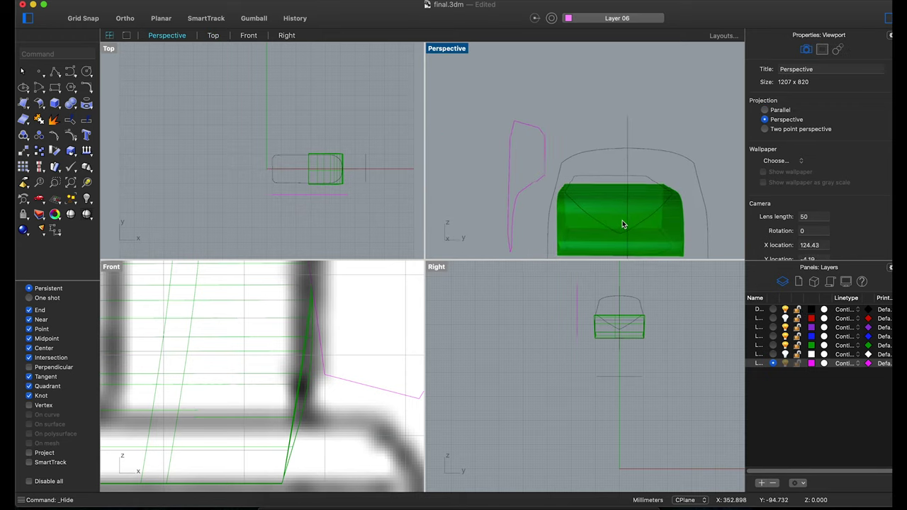
click(568, 190)
click(379, 195)
scroll(379, 195, up, 2)
scroll(369, 199, up, 2)
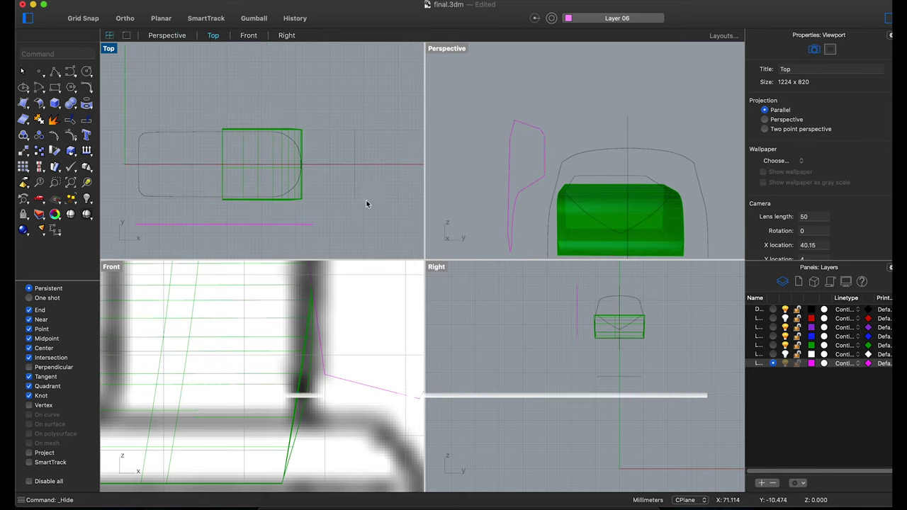
scroll(314, 317, down, 5)
scroll(351, 301, up, 5)
scroll(648, 216, up, 5)
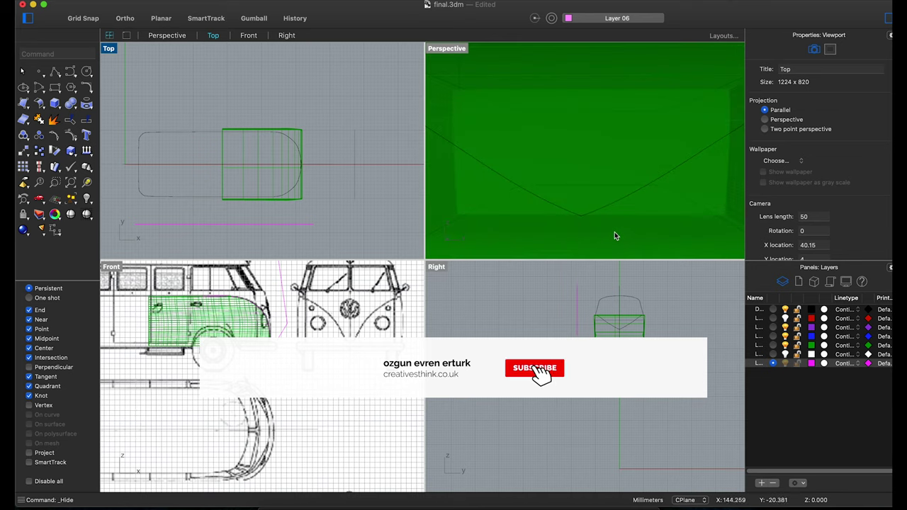
click(589, 216)
scroll(592, 217, down, 2)
scroll(591, 216, down, 1)
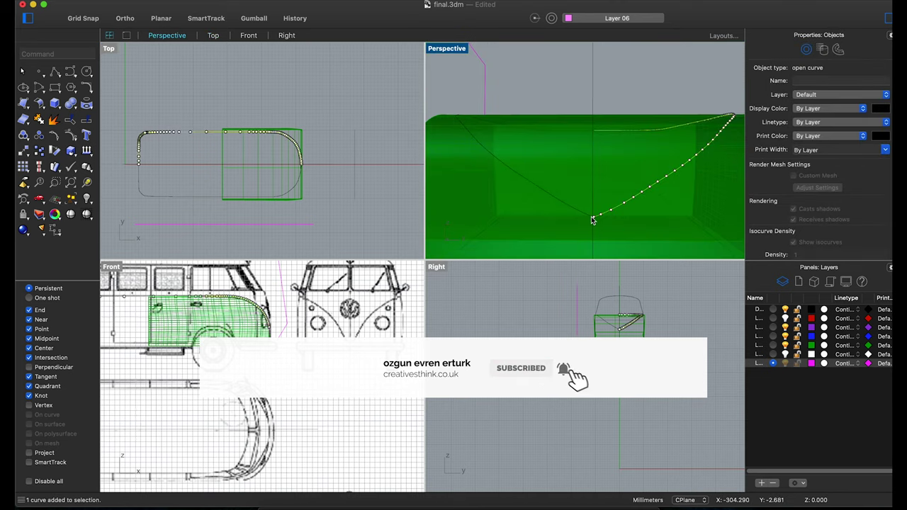
shift+click(187, 196)
click(233, 220)
scroll(319, 192, up, 3)
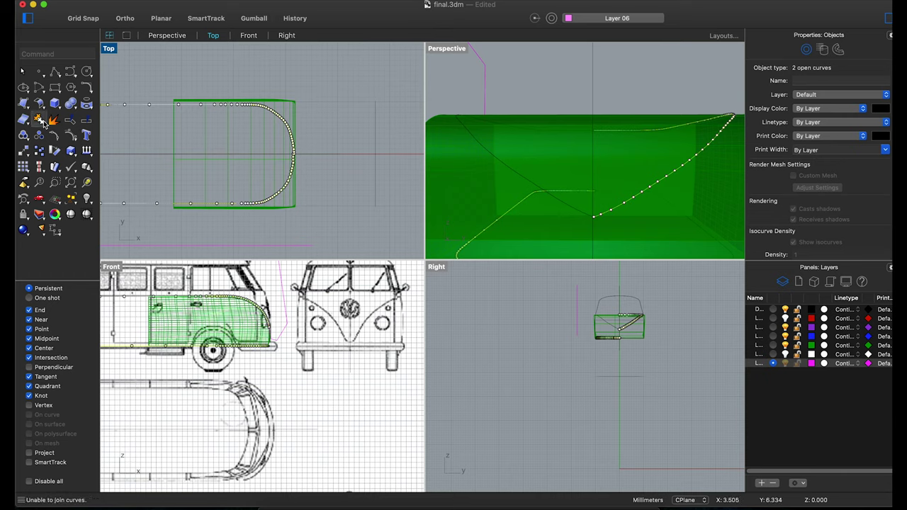
right_click(124, 85)
click(140, 66)
scroll(487, 139, down, 4)
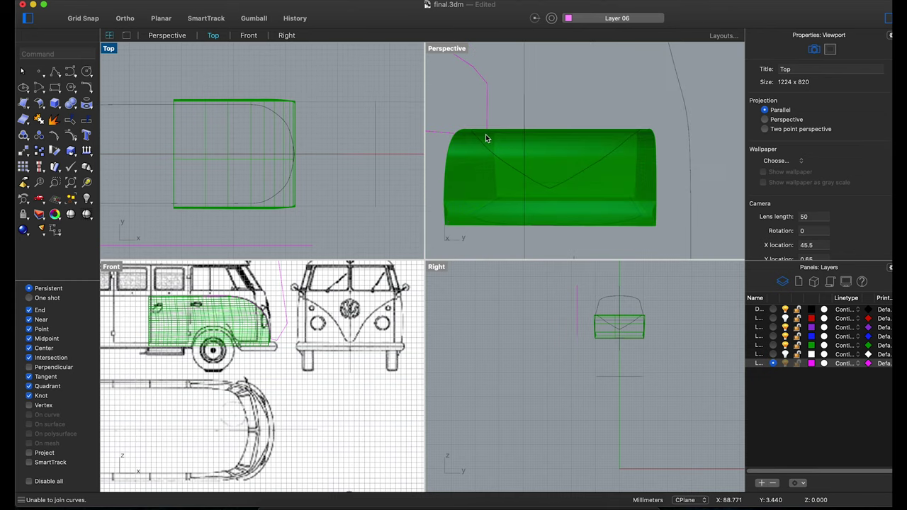
scroll(486, 138, up, 4)
click(482, 143)
Join the two window outline curves, accepting the join across the 19.66 gap.
click(500, 119)
right_click(500, 119)
click(517, 111)
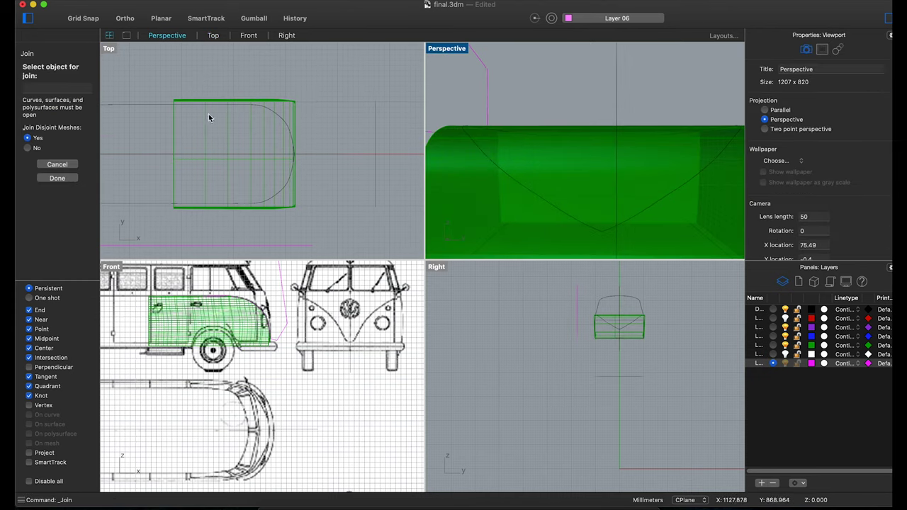
click(174, 112)
click(186, 125)
scroll(533, 115, down, 3)
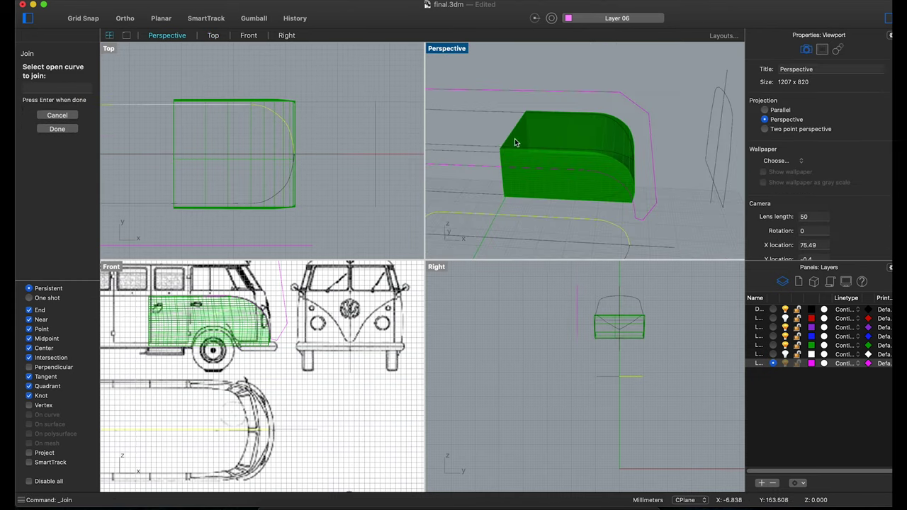
scroll(514, 138, up, 3)
click(499, 154)
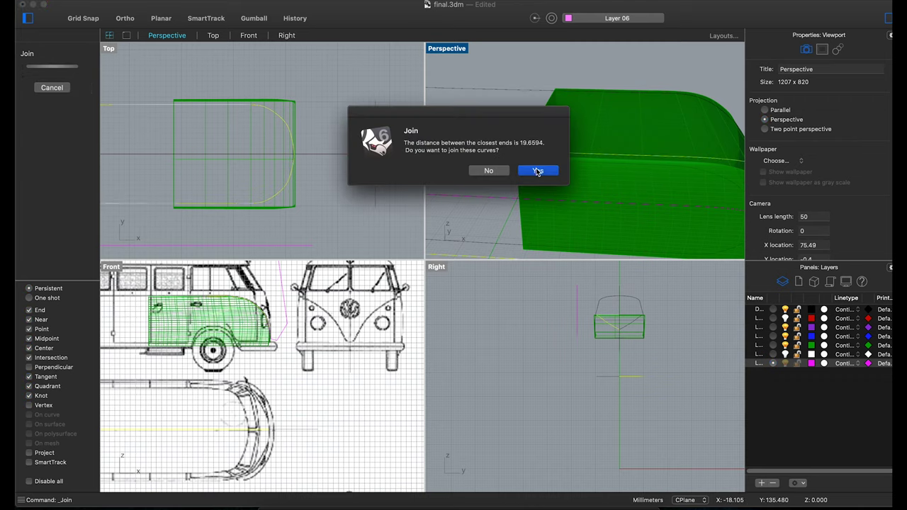
click(537, 171)
scroll(501, 144, down, 3)
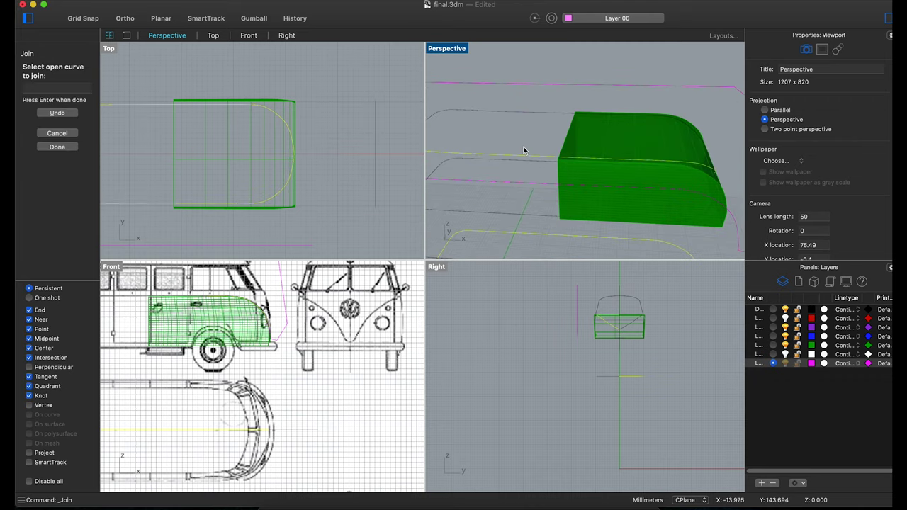
scroll(553, 156, down, 3)
Repeat Join on another window outline curve.
right_click(522, 142)
right_click(518, 144)
click(519, 145)
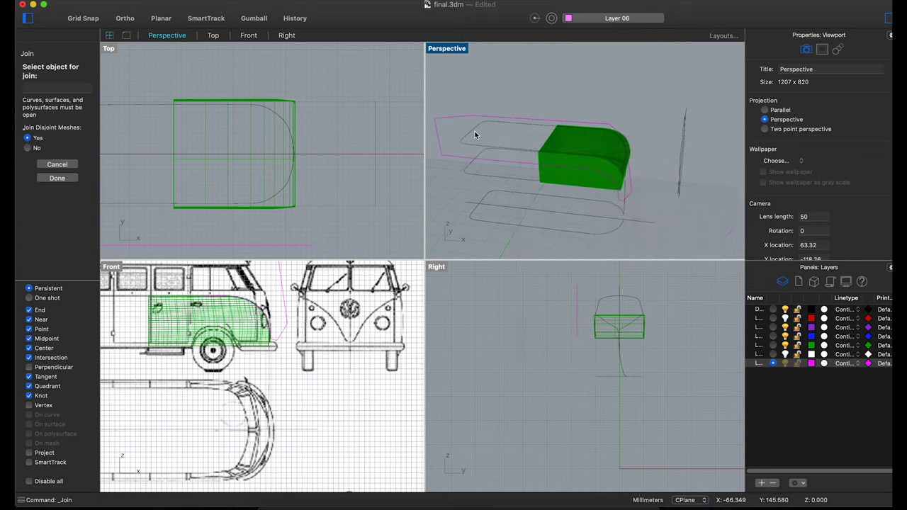
scroll(478, 137, up, 3)
click(473, 135)
key(Return)
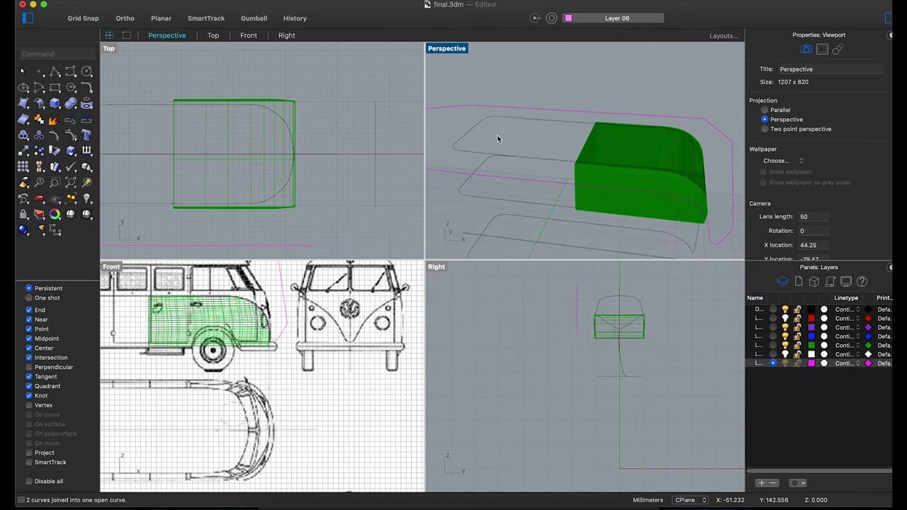
click(482, 130)
mouse_move(483, 130)
right_down()
mouse_move(578, 201)
mouse_move(622, 214)
right_up()
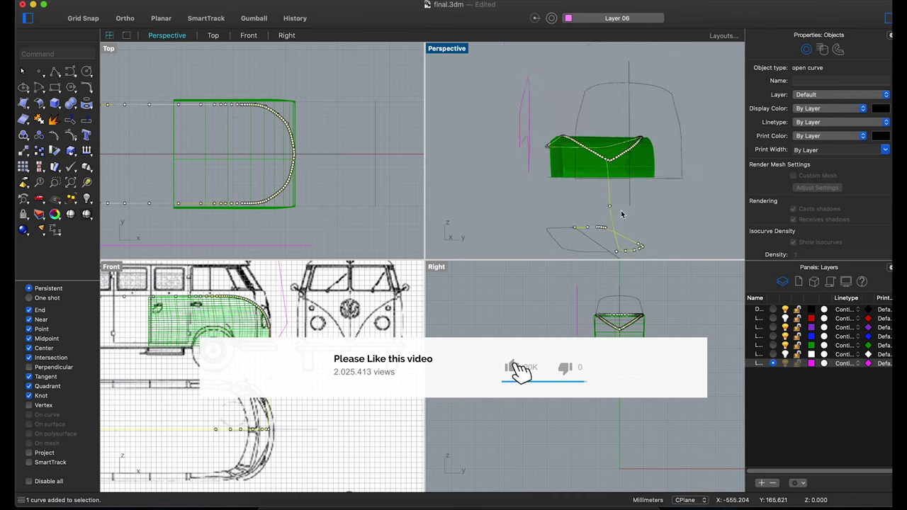
Undo the last join and rejoin the window outline into one closed curve.
key(super+z)
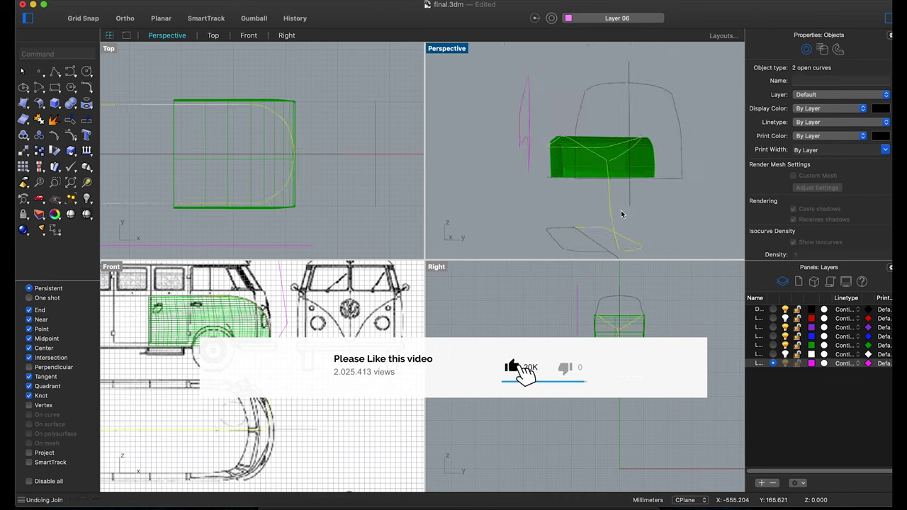
right_drag(628, 217, 532, 115)
right_click(531, 115)
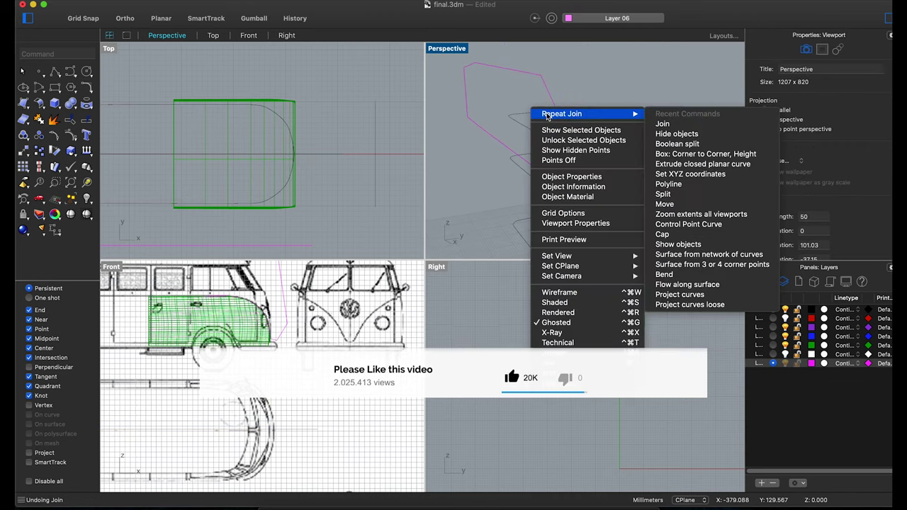
click(535, 115)
click(535, 117)
right_click(567, 112)
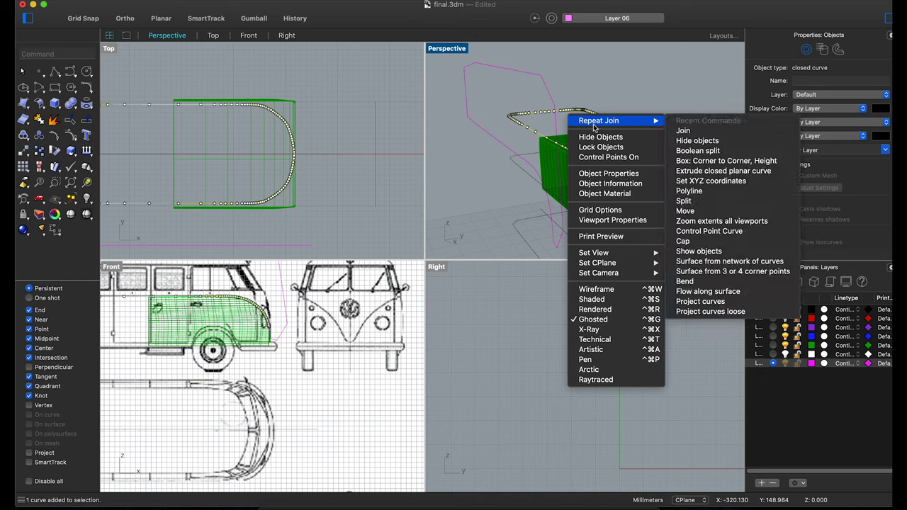
click(580, 121)
click(57, 178)
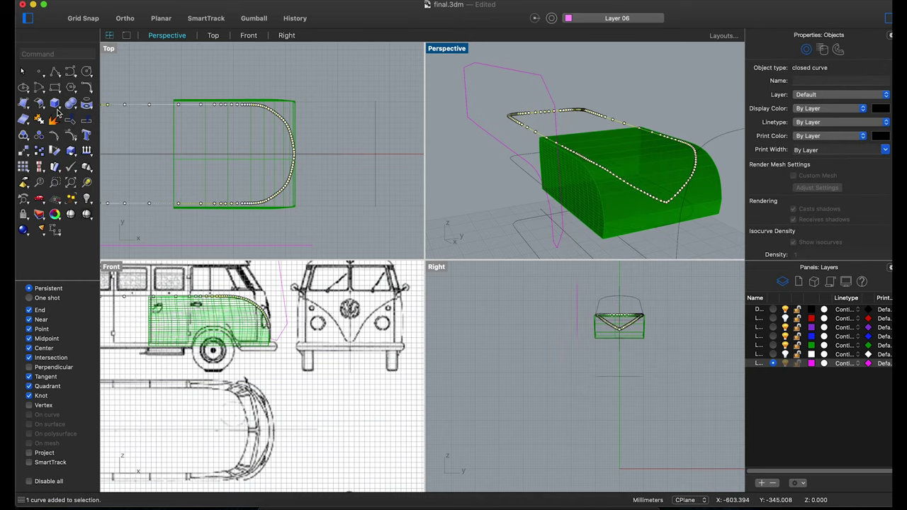
drag(59, 112, 342, 258)
Extrude the closed window curve one-sided as a solid, setting its height in the Right viewport.
click(55, 118)
click(27, 114)
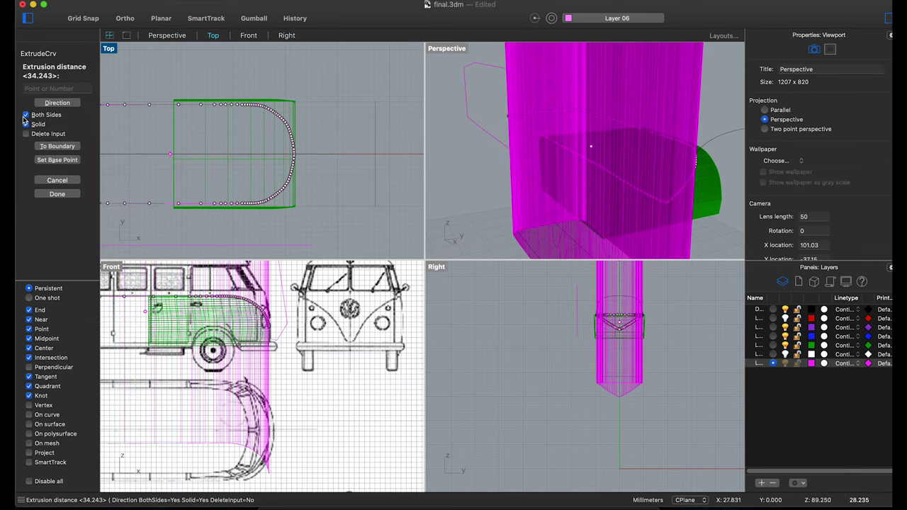
click(25, 116)
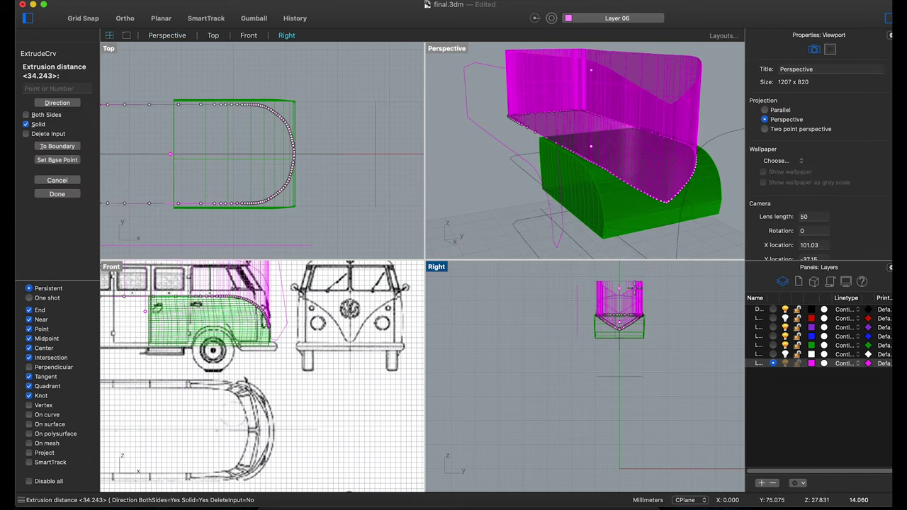
click(638, 289)
right_click(638, 288)
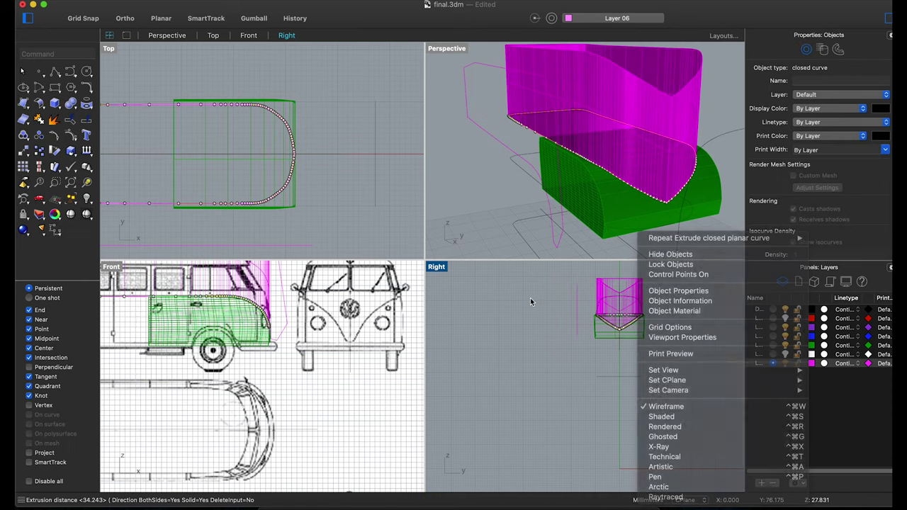
click(530, 298)
mouse_move(568, 213)
right_down()
mouse_move(621, 222)
mouse_move(649, 211)
right_up()
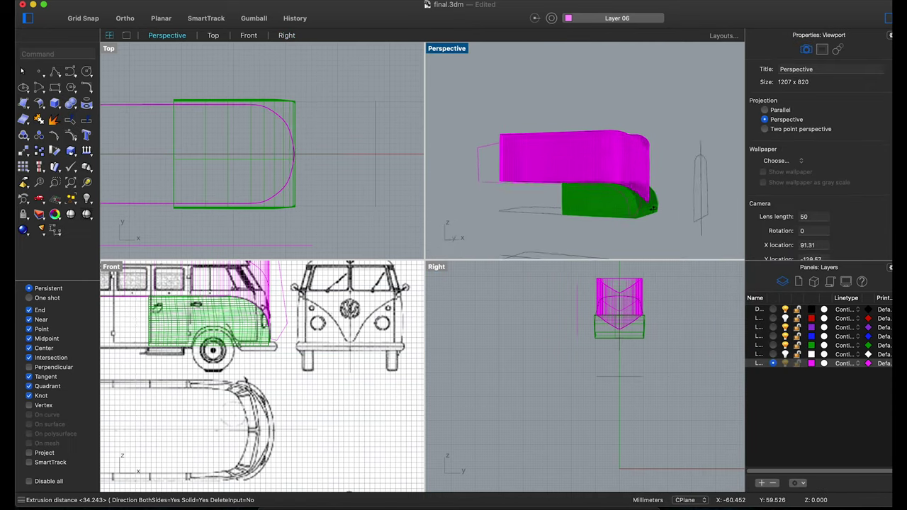
scroll(680, 192, up, 5)
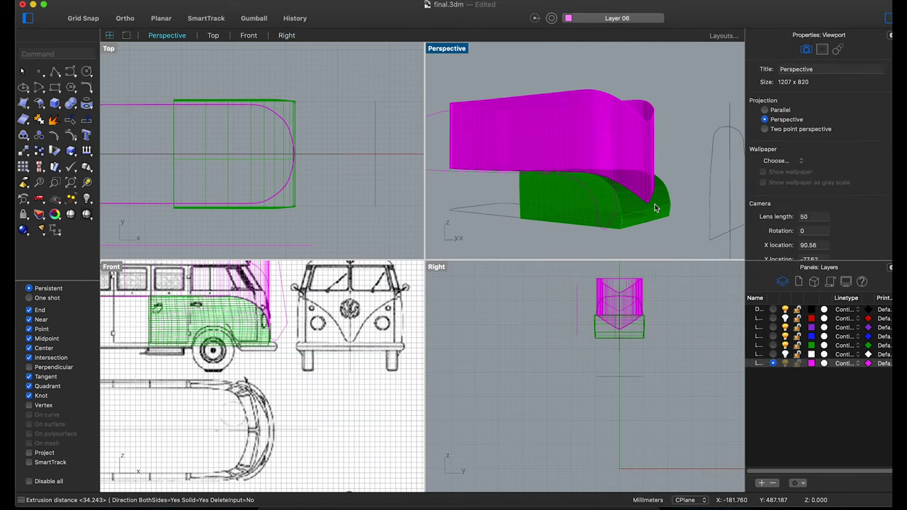
click(71, 106)
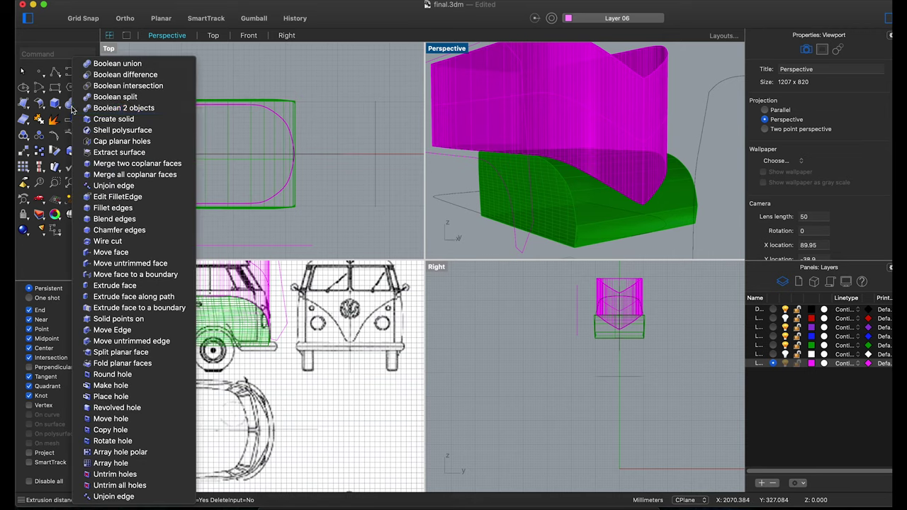
Boolean-split the green body using the tall magenta window extrusion as cutter.
click(117, 97)
key(Return)
click(577, 211)
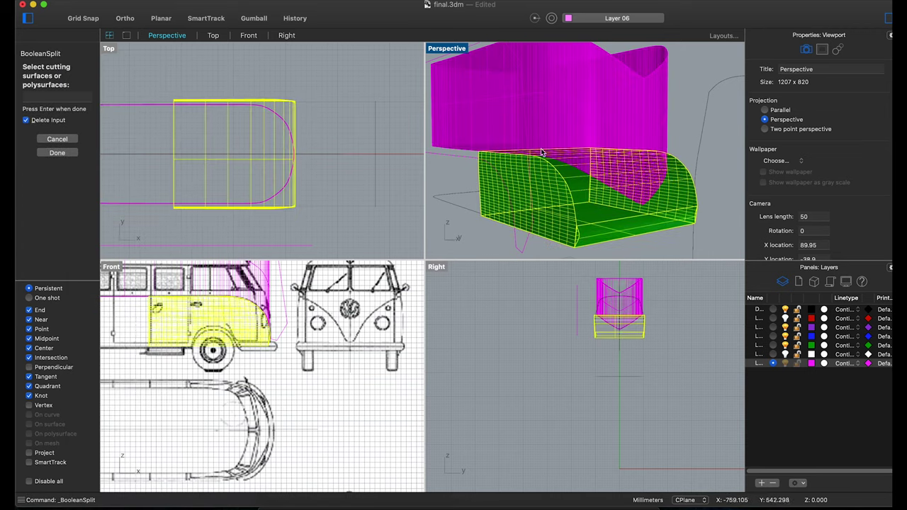
click(466, 122)
key(Return)
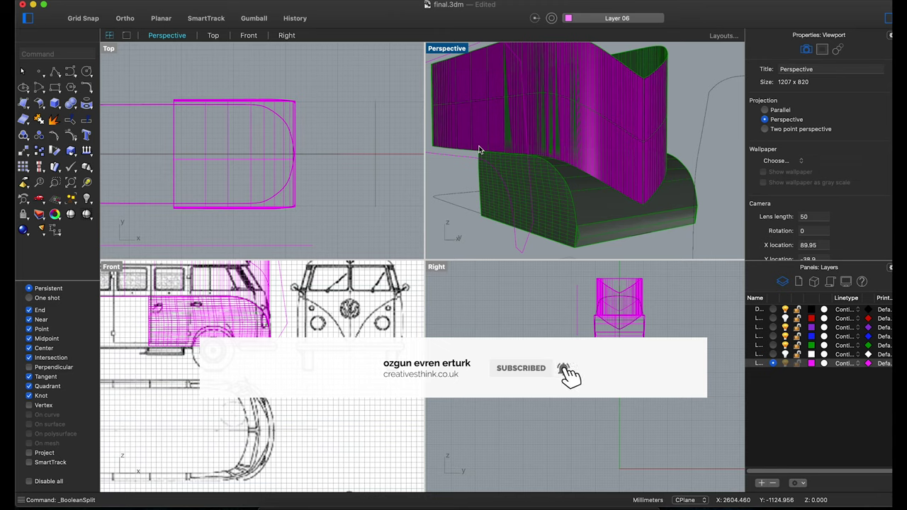
scroll(479, 149, down, 5)
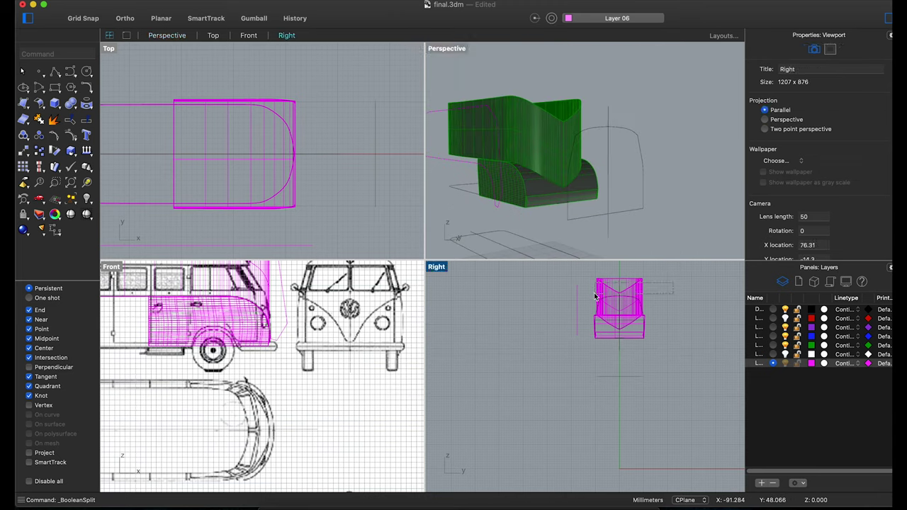
Delete the leftover split piece and test-drag the green window piece beside the body.
click(595, 296)
key(Delete)
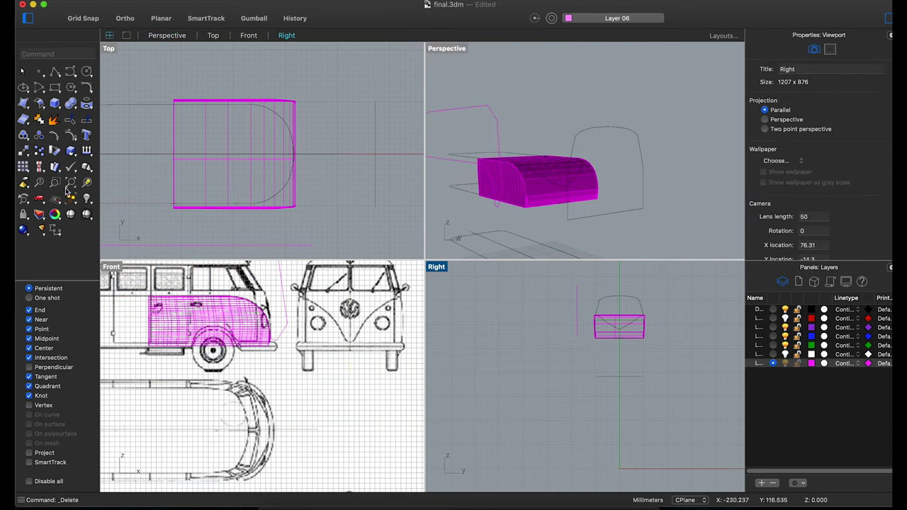
right_drag(506, 189, 595, 205)
click(594, 205)
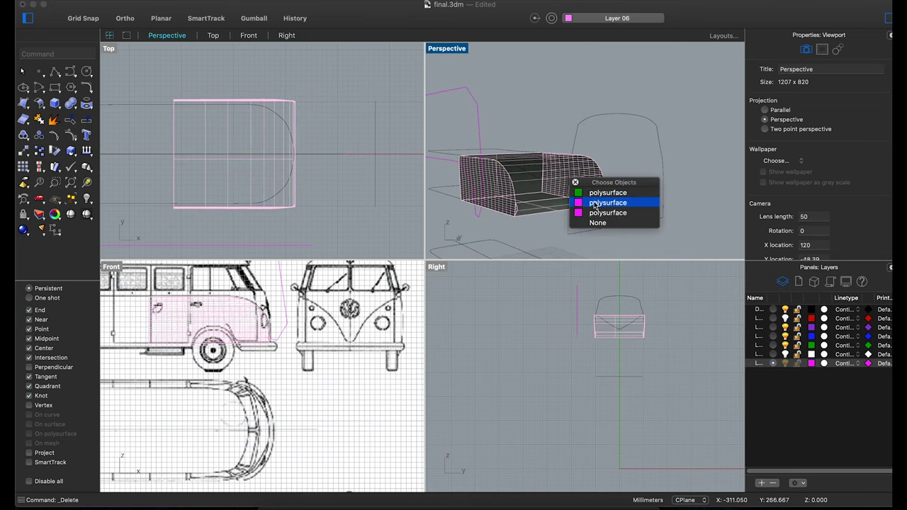
click(596, 207)
click(525, 215)
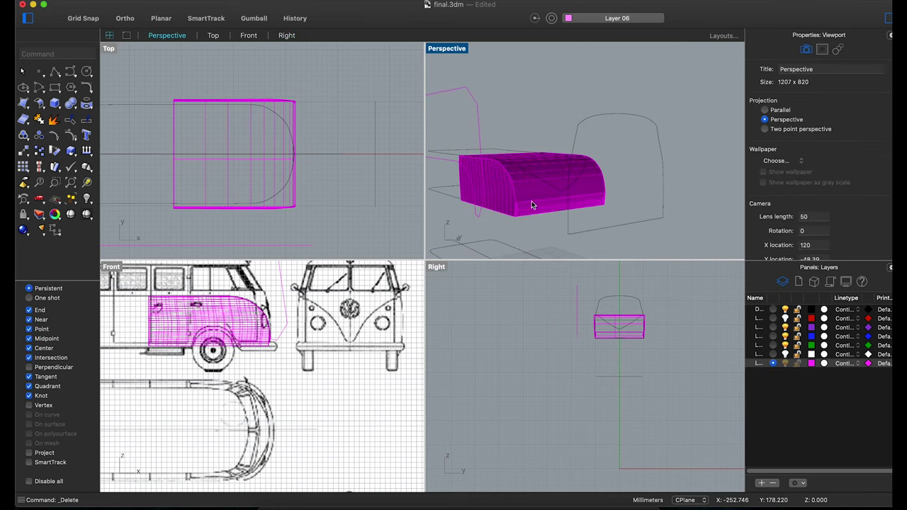
click(564, 218)
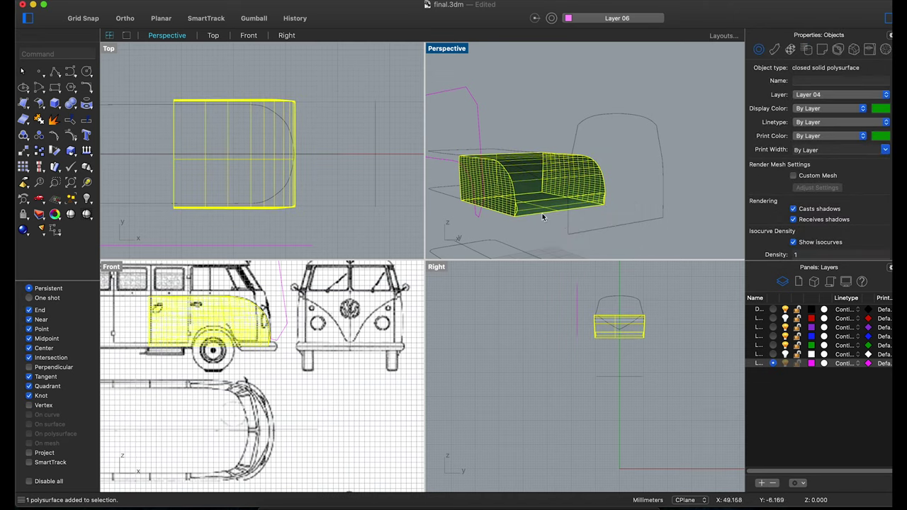
drag(545, 218, 623, 236)
click(547, 225)
key(Escape)
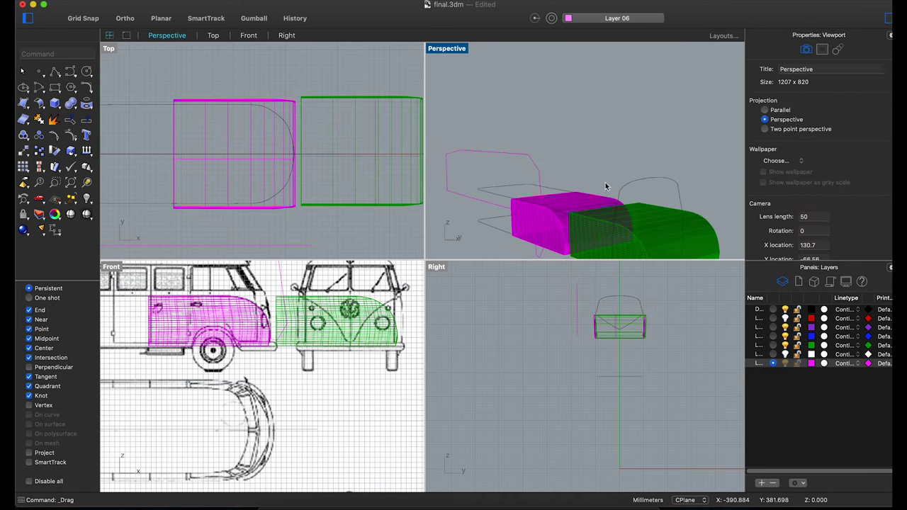
Undo a step, then select and pull the overlapping split box pieces apart to inspect them.
scroll(606, 182, down, 3)
key(super+z)
scroll(614, 181, up, 5)
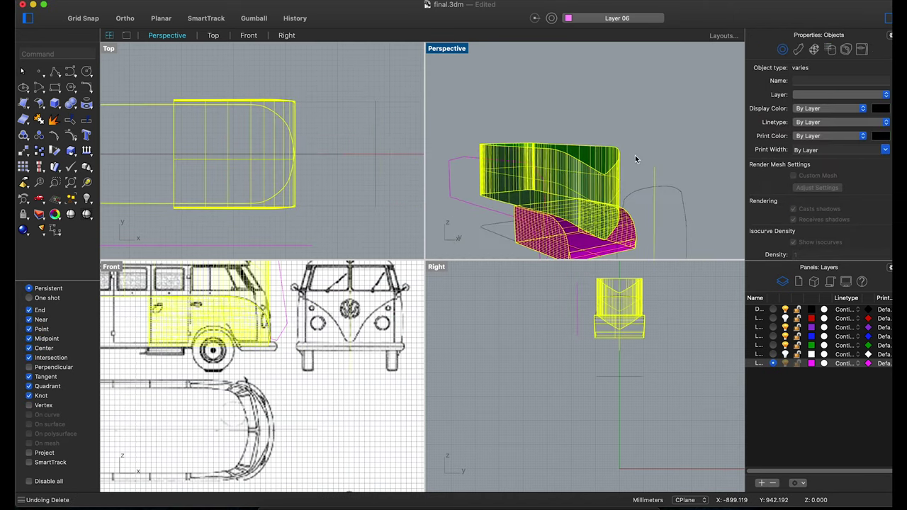
key(Escape)
drag(667, 105, 495, 129)
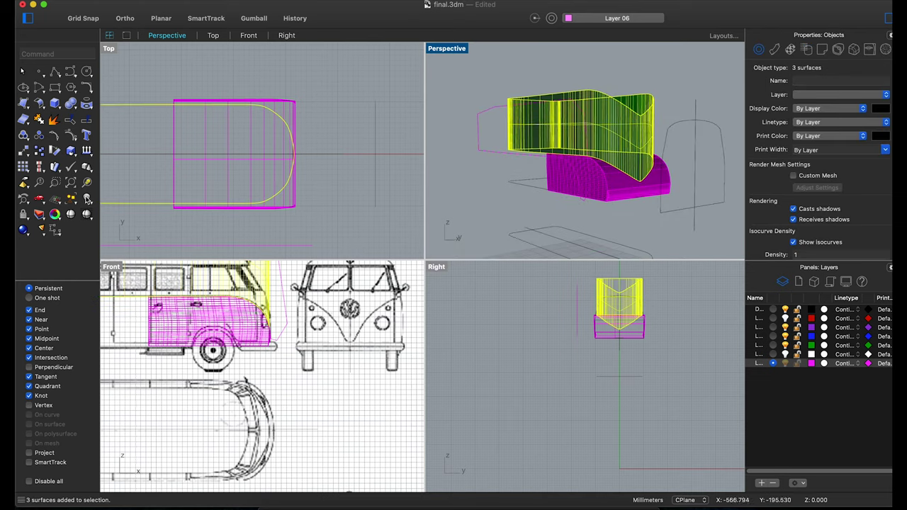
key(Escape)
click(641, 202)
mouse_move(666, 229)
mouse_down()
mouse_move(646, 269)
mouse_move(539, 234)
mouse_up()
click(631, 216)
click(670, 234)
drag(656, 210, 663, 215)
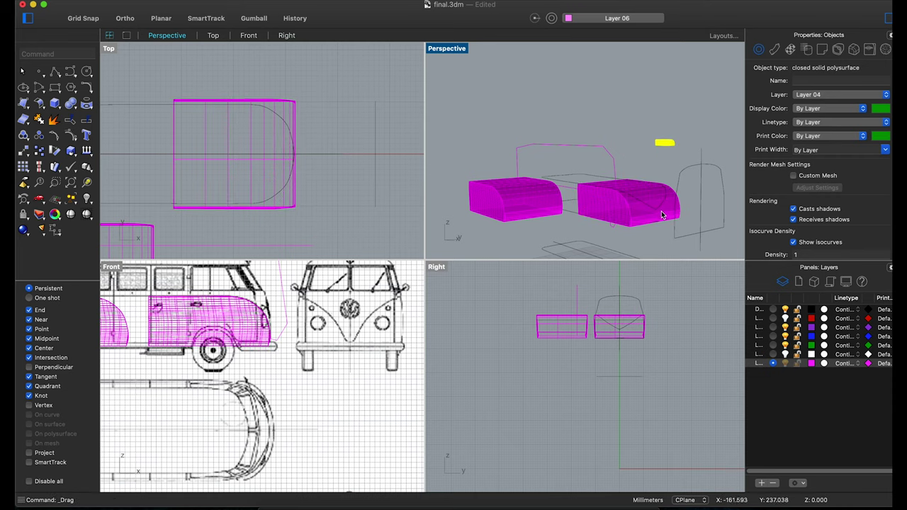
Undo the remaining trial moves and then the BooleanSplit itself with Cmd+Z.
scroll(648, 163, down, 5)
scroll(626, 170, down, 3)
drag(702, 148, 633, 185)
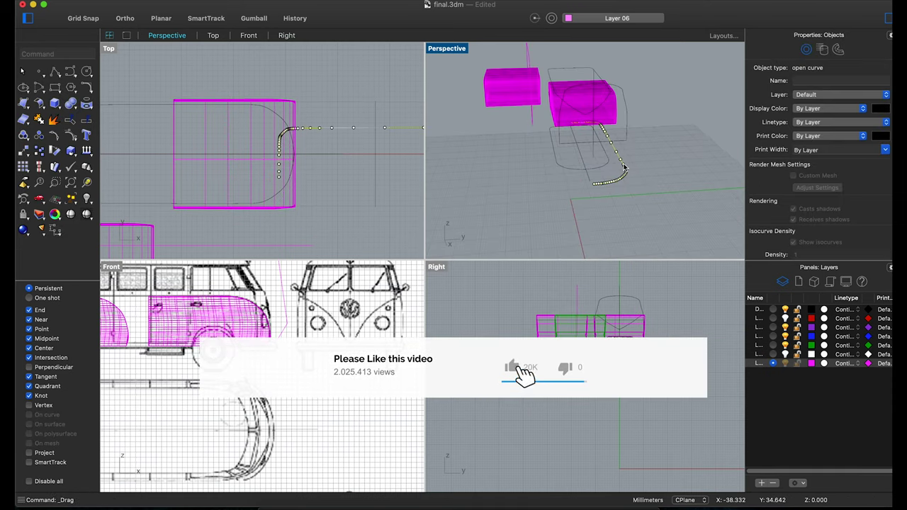
key(super+z)
scroll(625, 160, down, 3)
key(super+z)
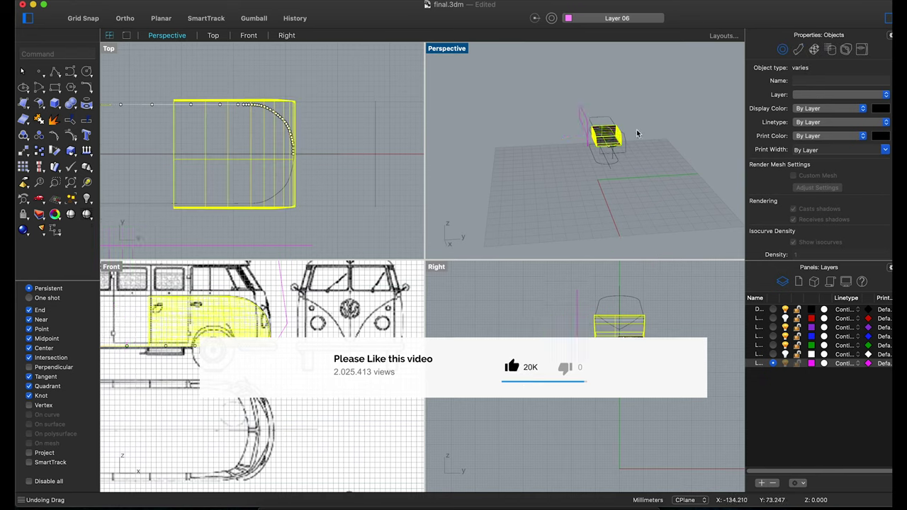
scroll(666, 131, up, 3)
key(super+z)
key(super+z)
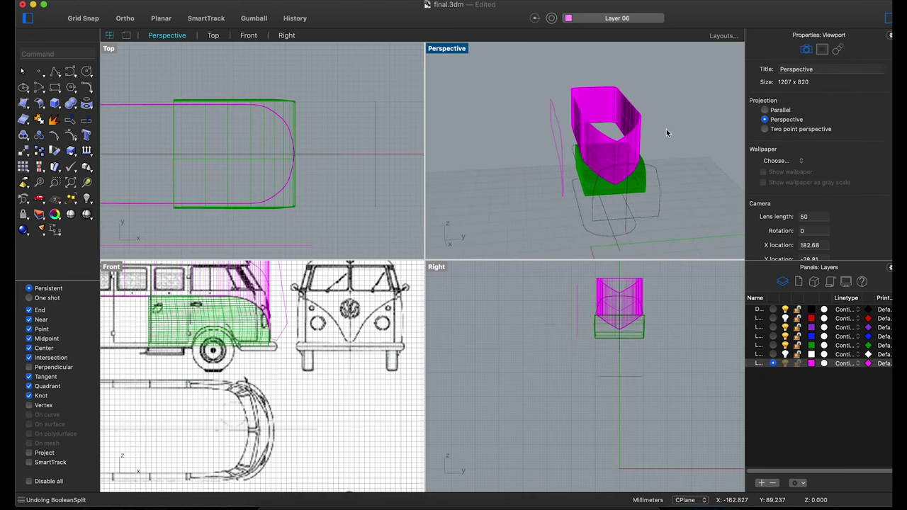
Select the magenta surface, try capping it, then hide it and show it again.
scroll(670, 135, up, 5)
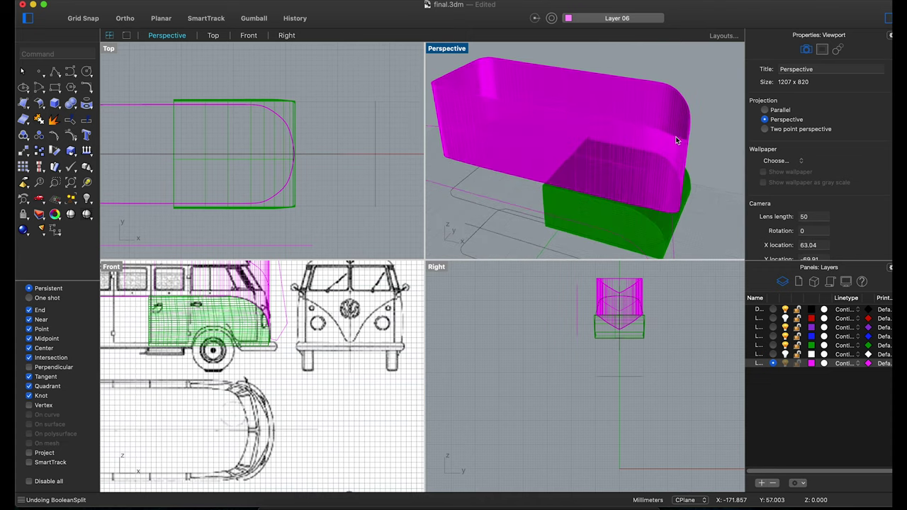
click(633, 140)
key(Return)
right_drag(649, 117, 611, 104)
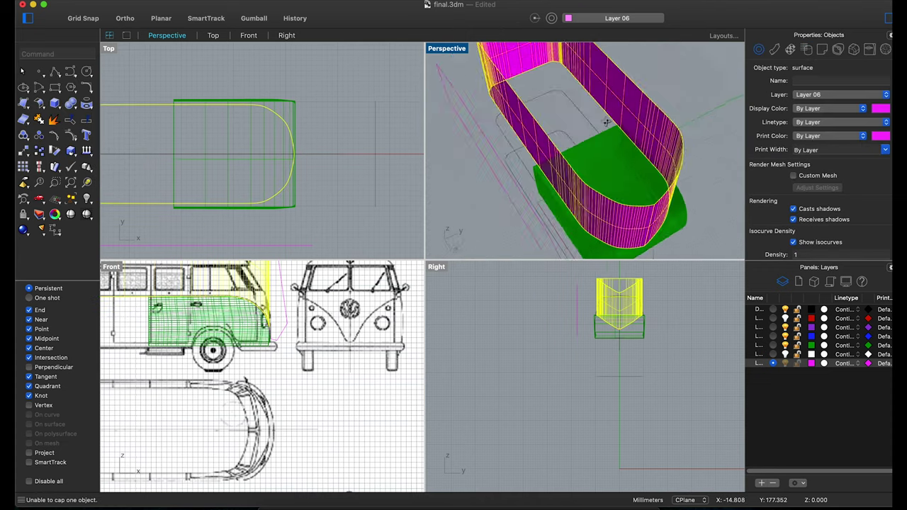
click(85, 201)
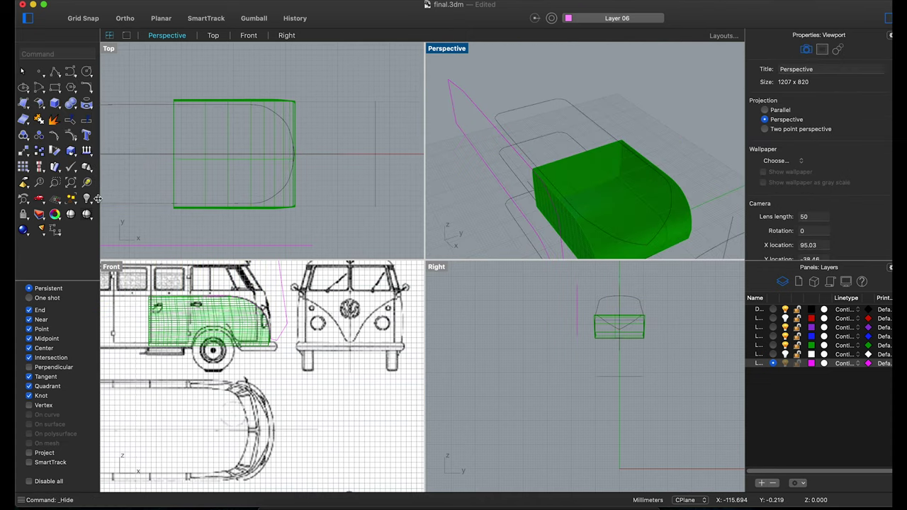
right_click(87, 200)
drag(91, 203, 141, 201)
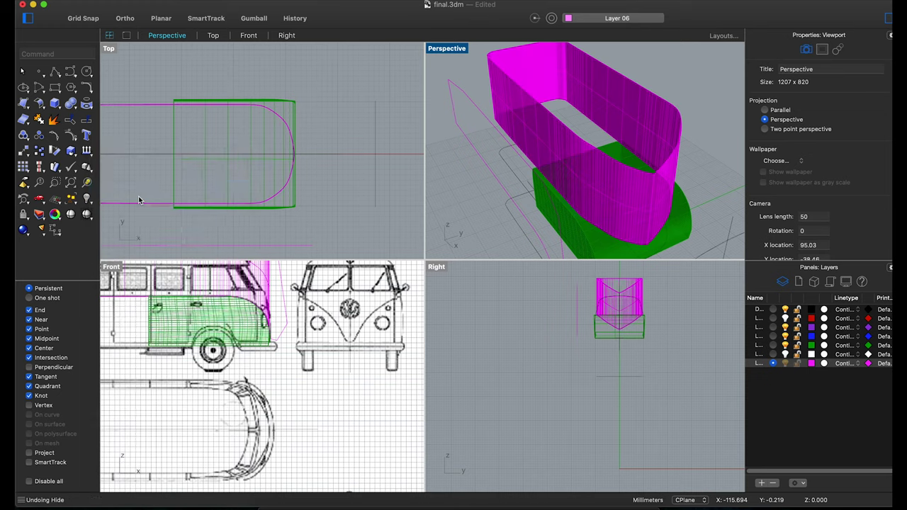
click(63, 107)
Isolate the magenta window surface and orbit Perspective around it.
right_click(87, 201)
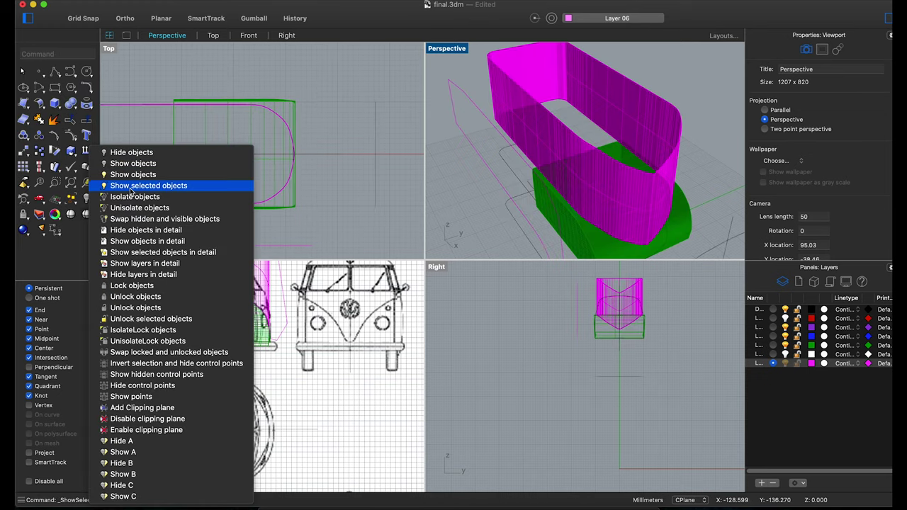
click(141, 185)
click(538, 130)
key(Return)
right_drag(539, 135, 567, 112)
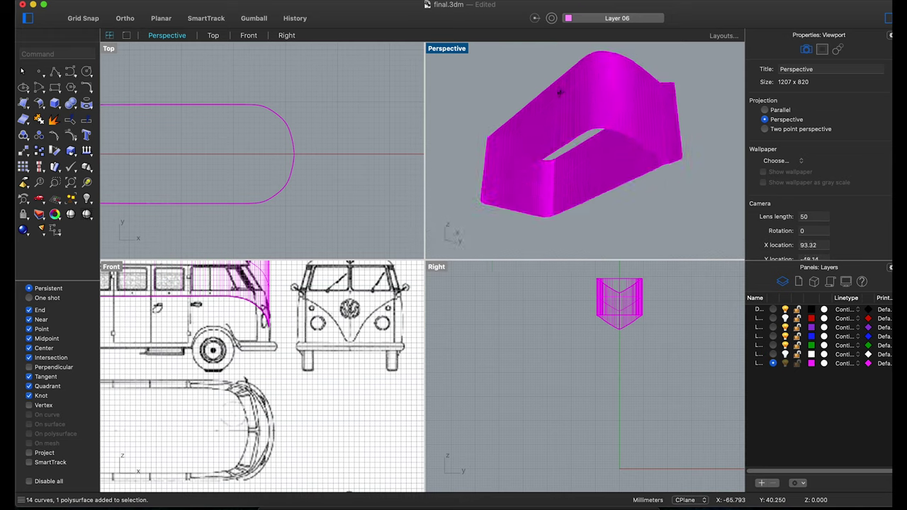
click(25, 106)
click(78, 131)
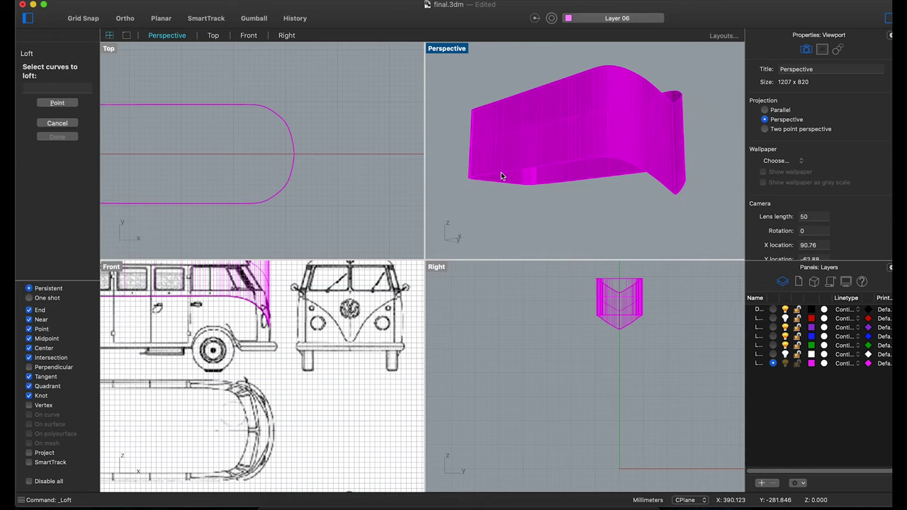
click(502, 176)
key(Escape)
click(542, 170)
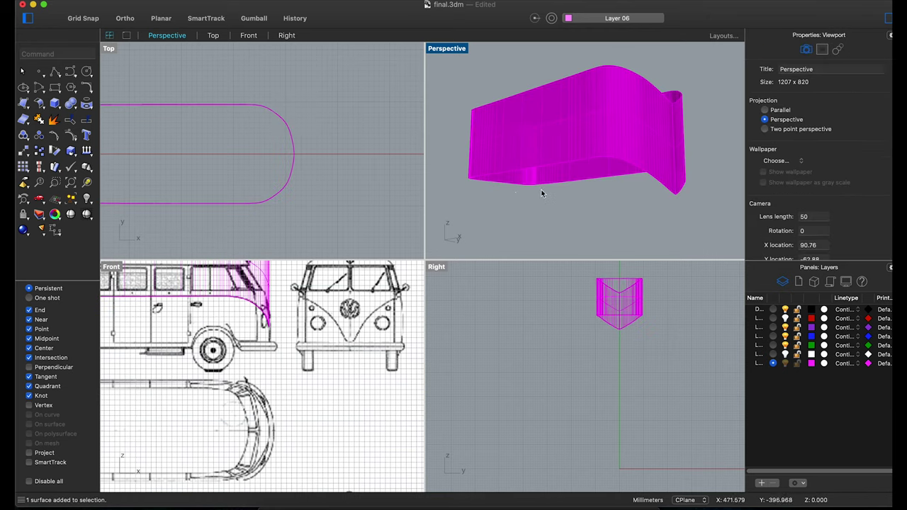
right_click(534, 198)
click(534, 198)
click(527, 176)
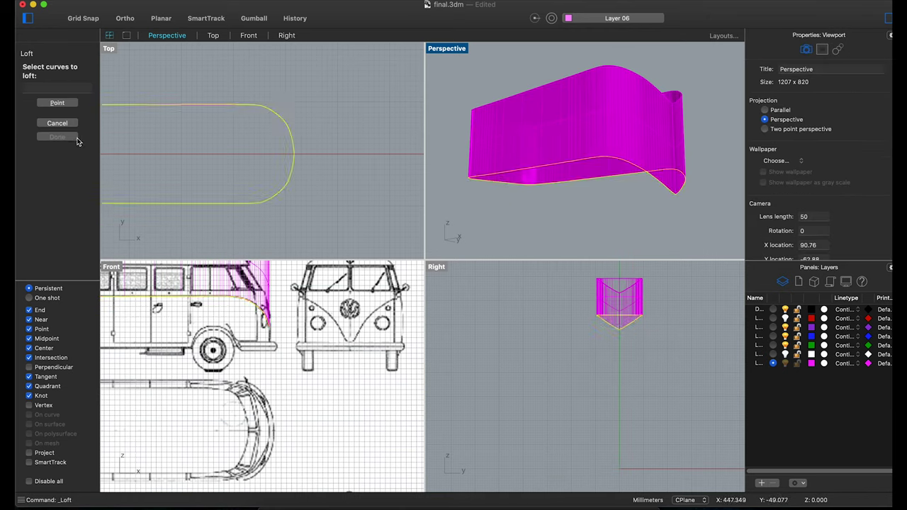
click(57, 123)
click(539, 176)
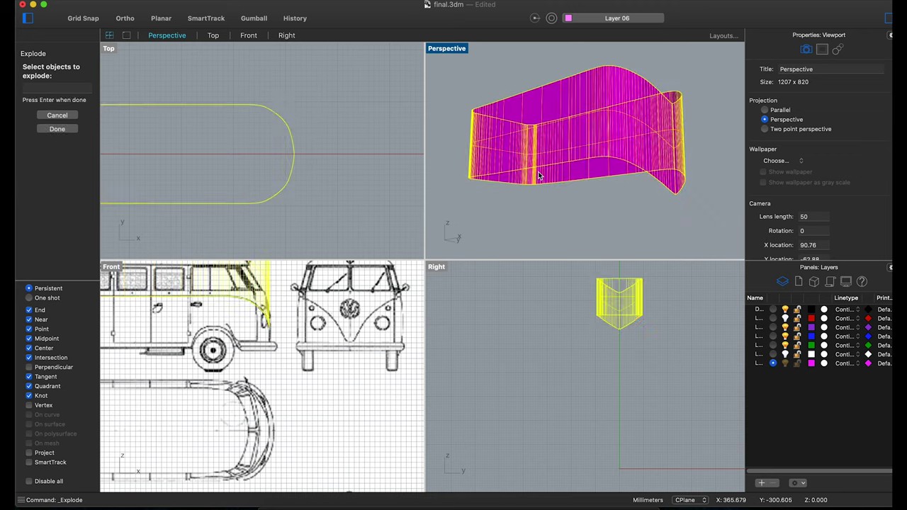
click(40, 115)
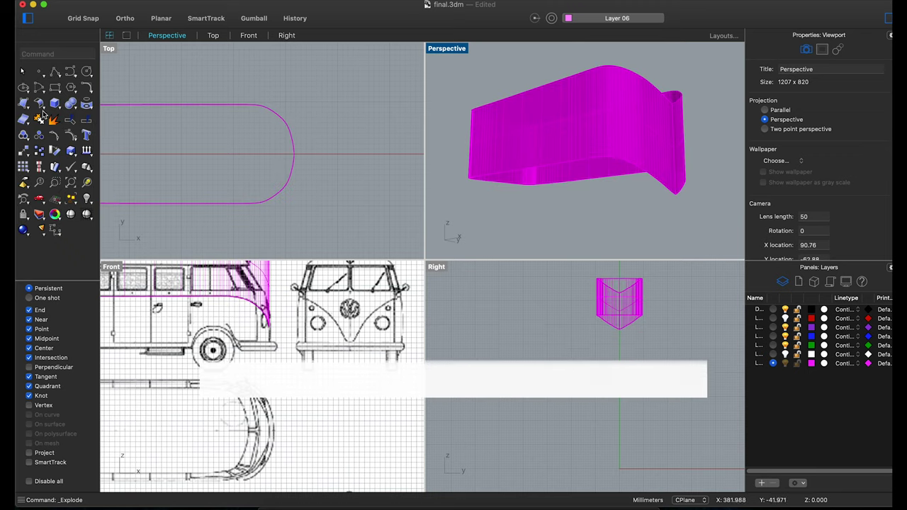
click(34, 88)
click(53, 333)
click(514, 175)
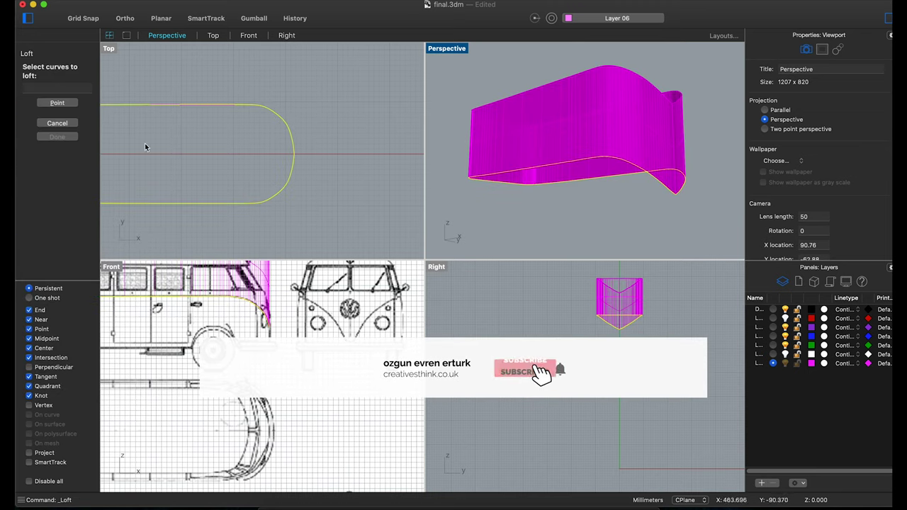
key(Escape)
click(505, 177)
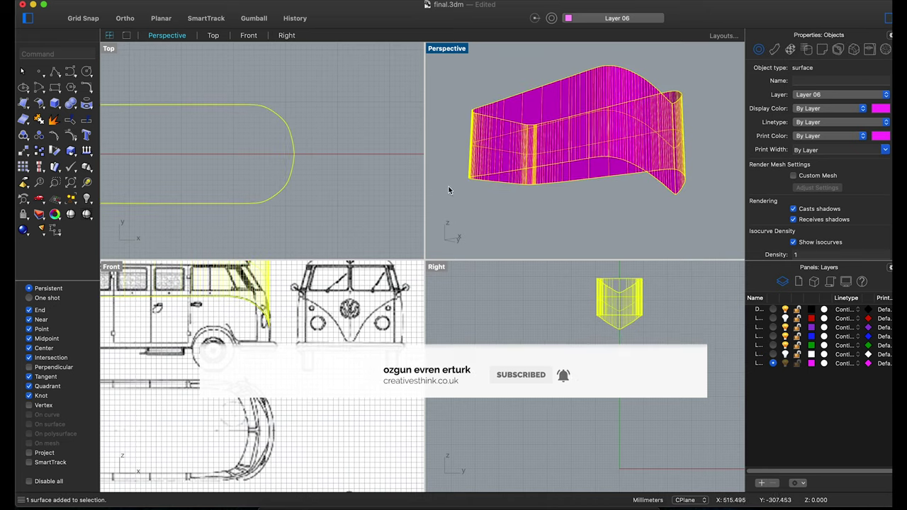
click(56, 123)
right_click(398, 158)
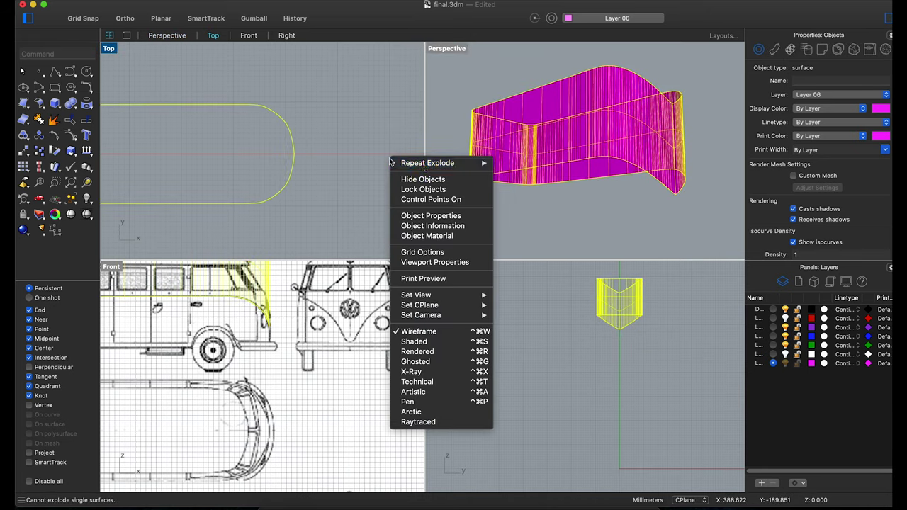
click(513, 186)
click(533, 186)
right_drag(533, 186, 514, 218)
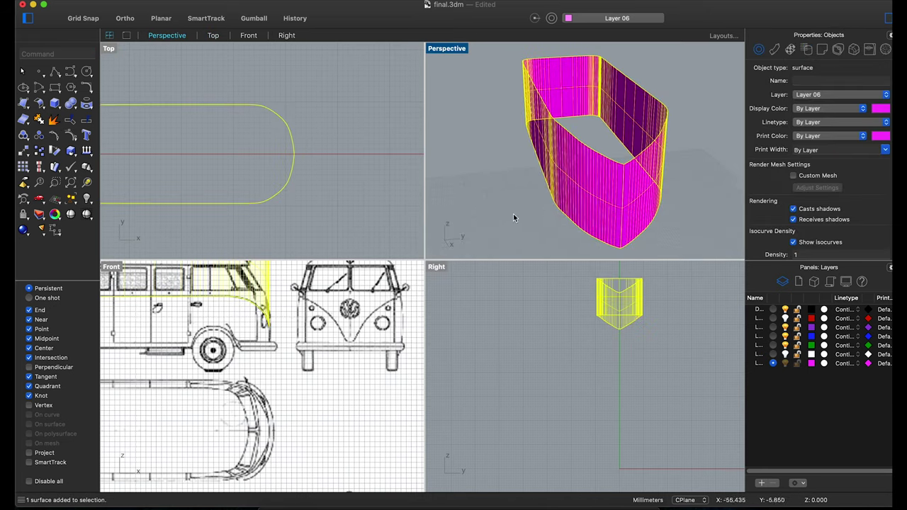
Draw a polyline along the van's centre line in Top view.
scroll(118, 153, up, 3)
click(55, 72)
click(326, 154)
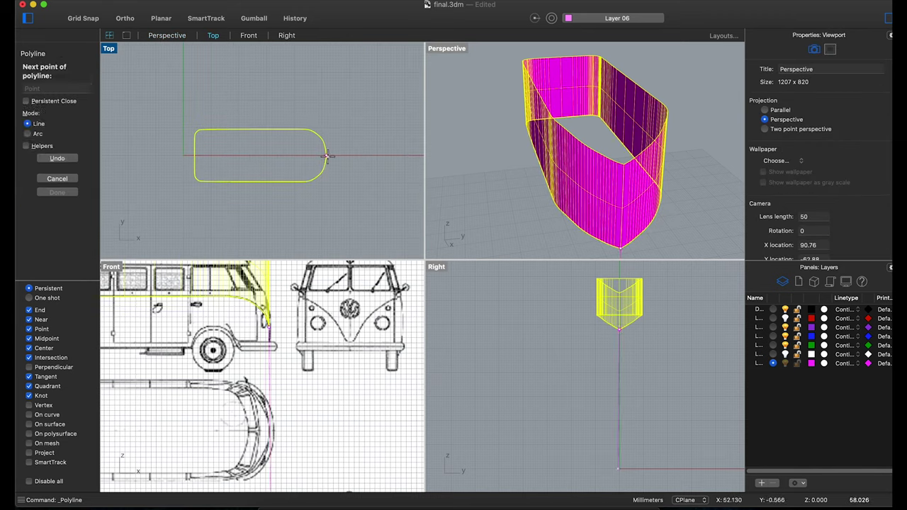
click(165, 152)
key(Return)
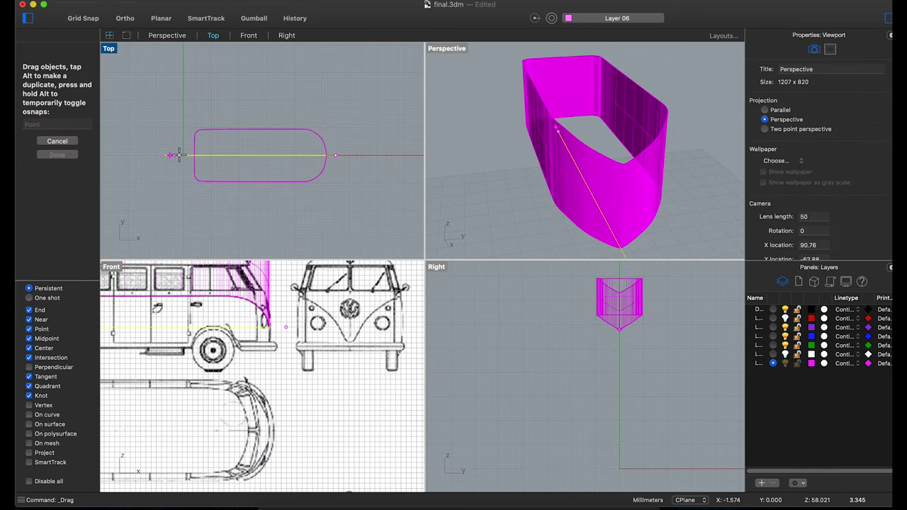
Trim away the half of the magenta surface above the centre line.
text(tri)
key(Return)
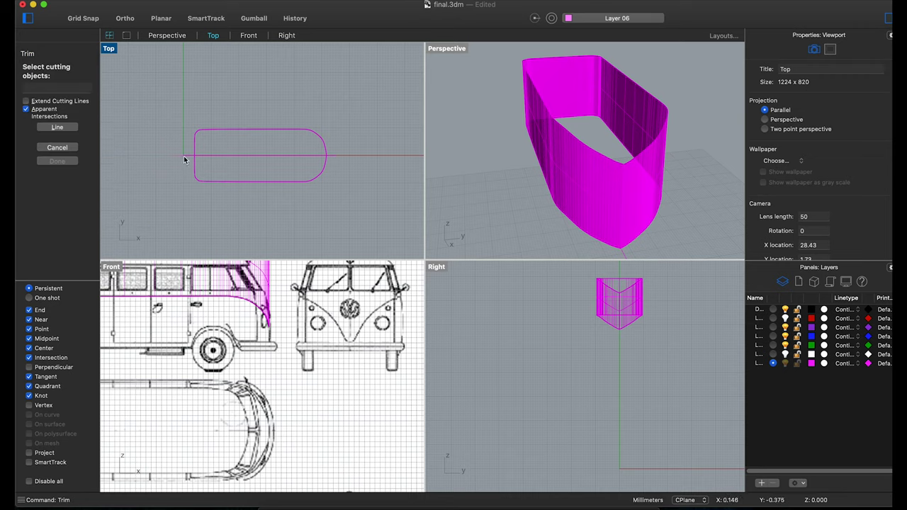
click(185, 158)
key(Return)
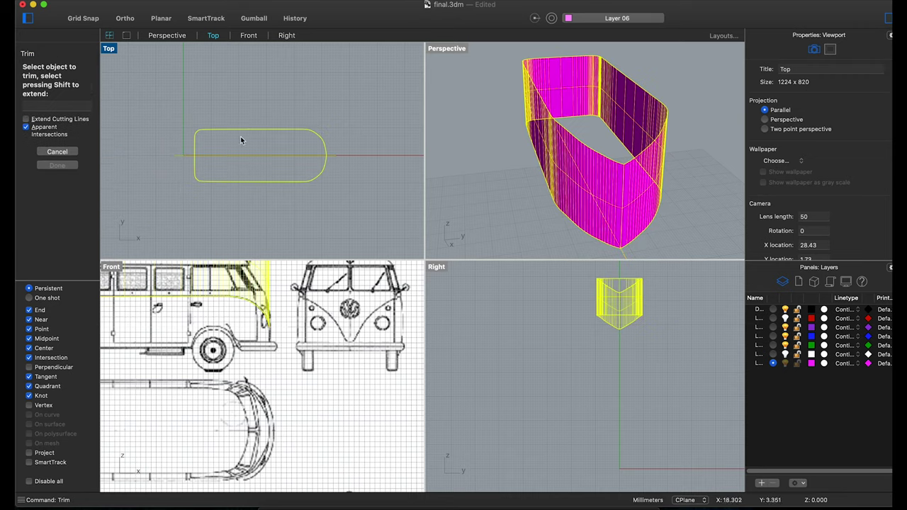
click(234, 131)
key(Return)
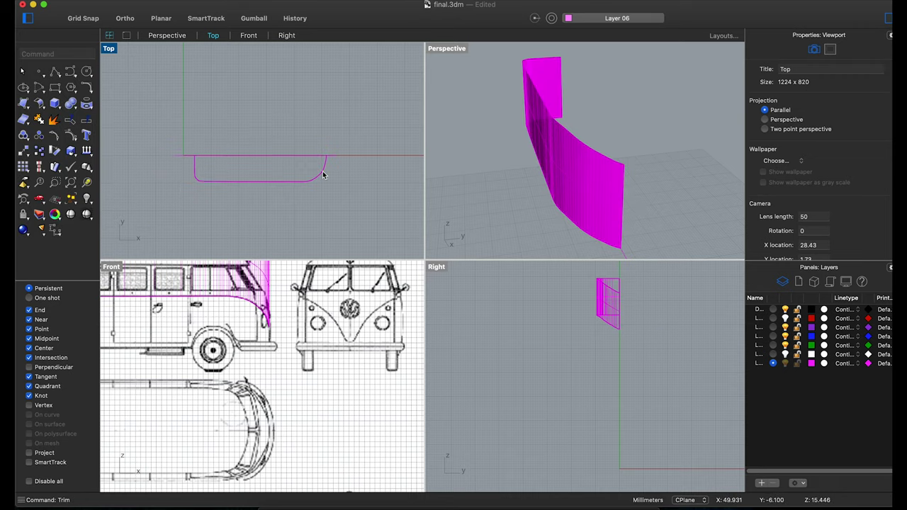
Mirror a copy of the trimmed half across the centre line.
click(320, 171)
click(39, 152)
click(63, 230)
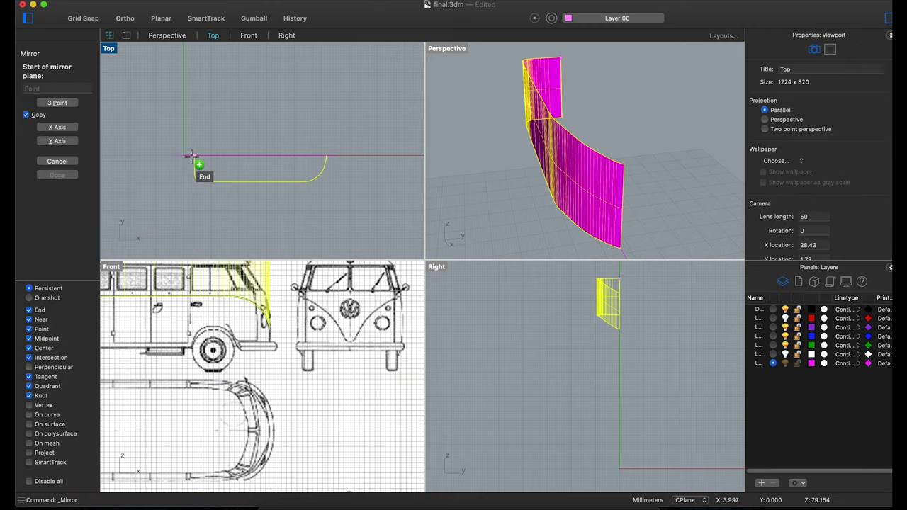
click(195, 155)
click(326, 155)
click(328, 139)
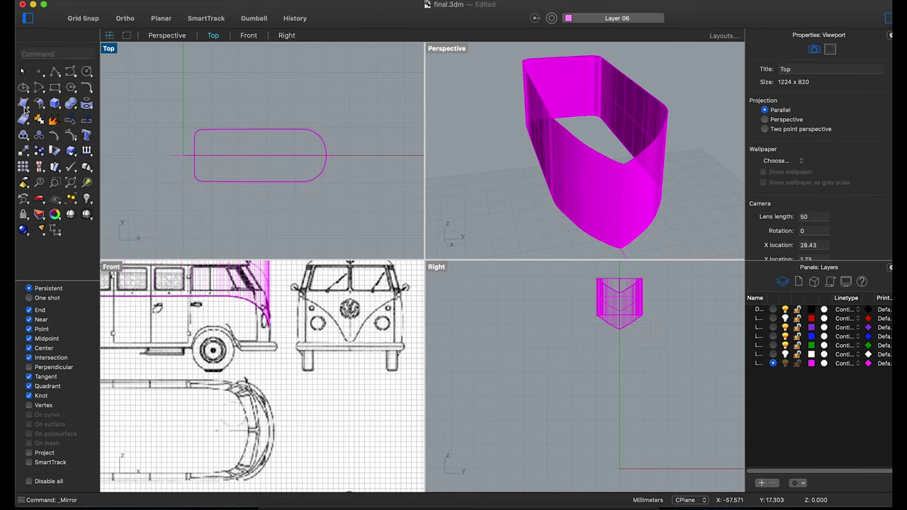
click(25, 110)
click(66, 143)
Loft the lower and upper outline curves into a surface, accepting the Loft Options.
click(533, 78)
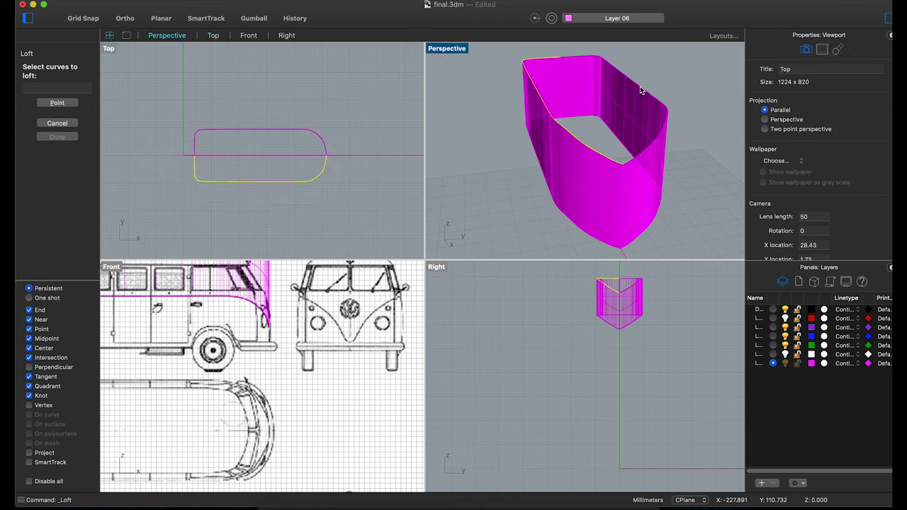
click(641, 90)
key(Return)
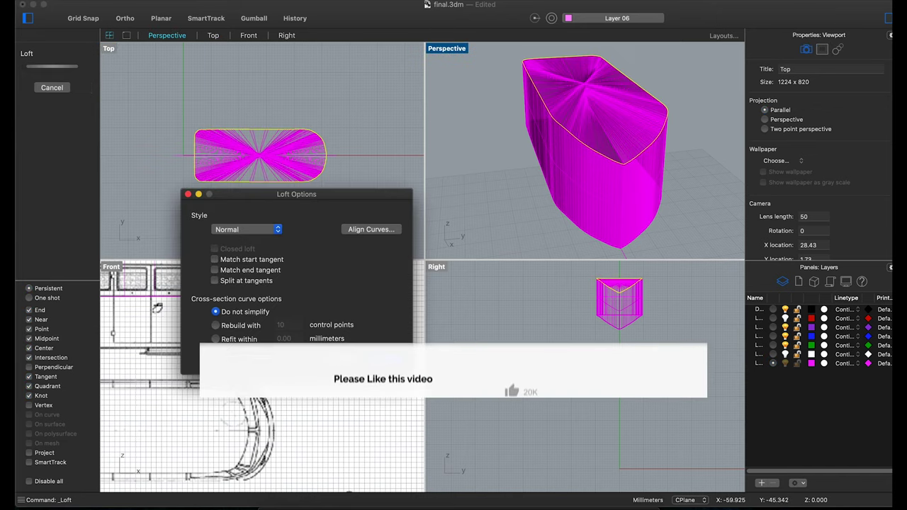
click(381, 358)
Repeat Loft on the second pair of curves and inspect the new surface.
right_click(585, 220)
click(607, 218)
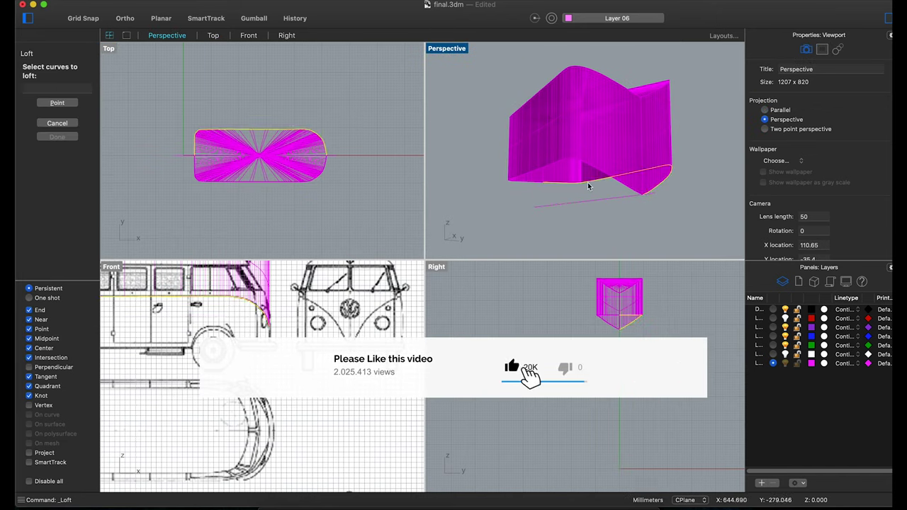
click(528, 181)
key(Return)
key(Return)
right_drag(511, 213, 561, 144)
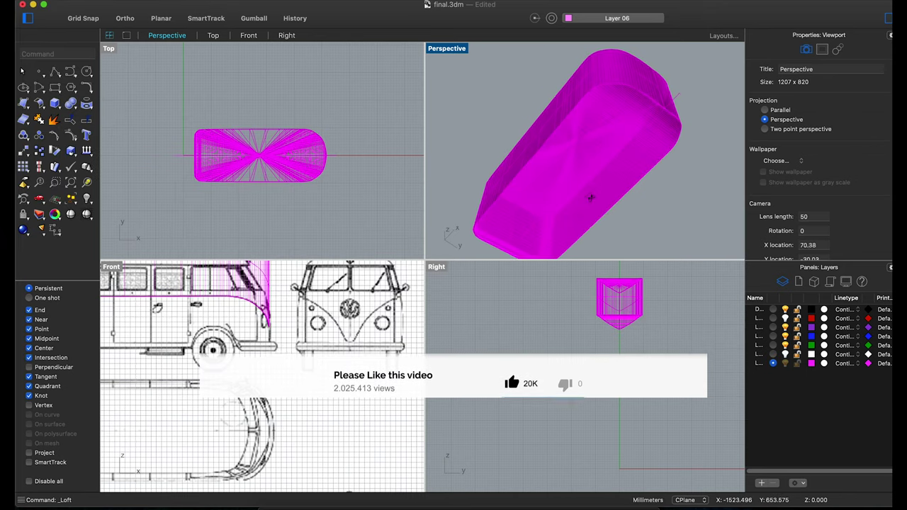
click(561, 144)
click(601, 175)
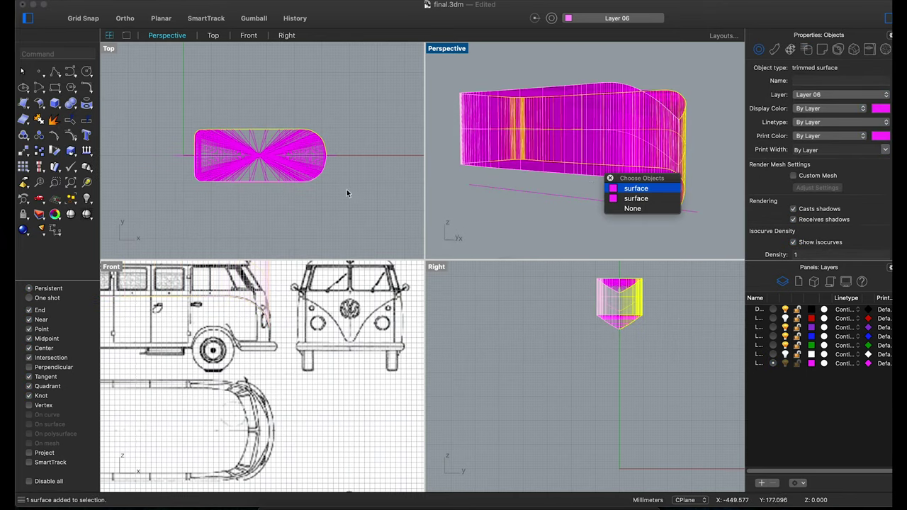
click(551, 331)
Join the selected magenta loft surfaces into polysurfaces and inspect the open and closed results.
drag(570, 281, 570, 281)
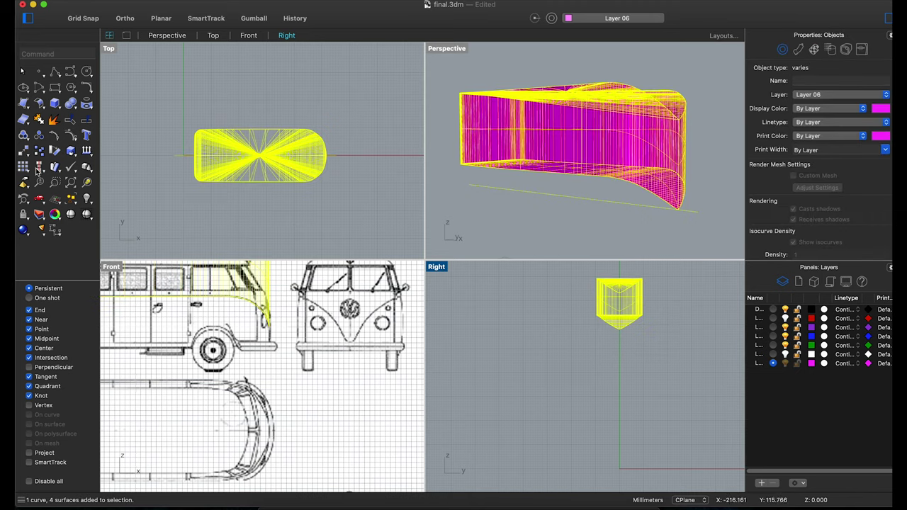
click(41, 119)
click(510, 216)
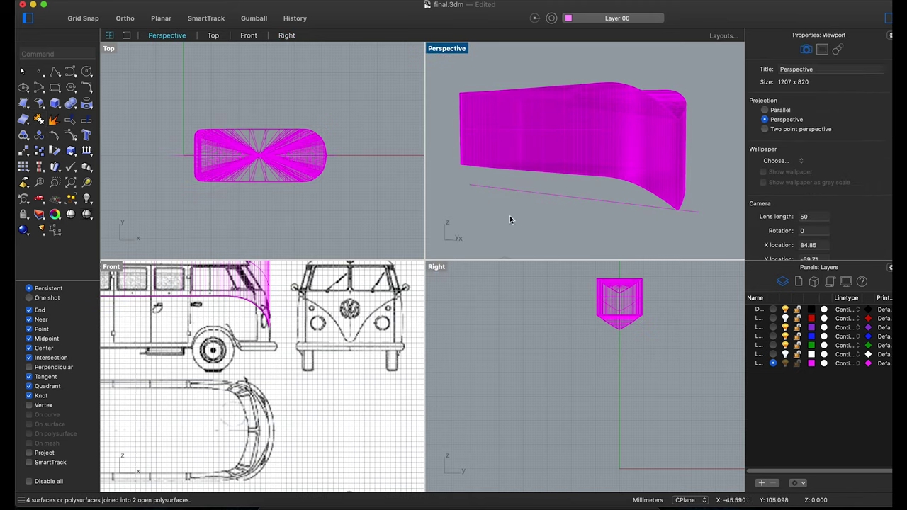
mouse_move(510, 216)
right_down()
mouse_move(545, 166)
mouse_move(325, 201)
right_up()
click(545, 170)
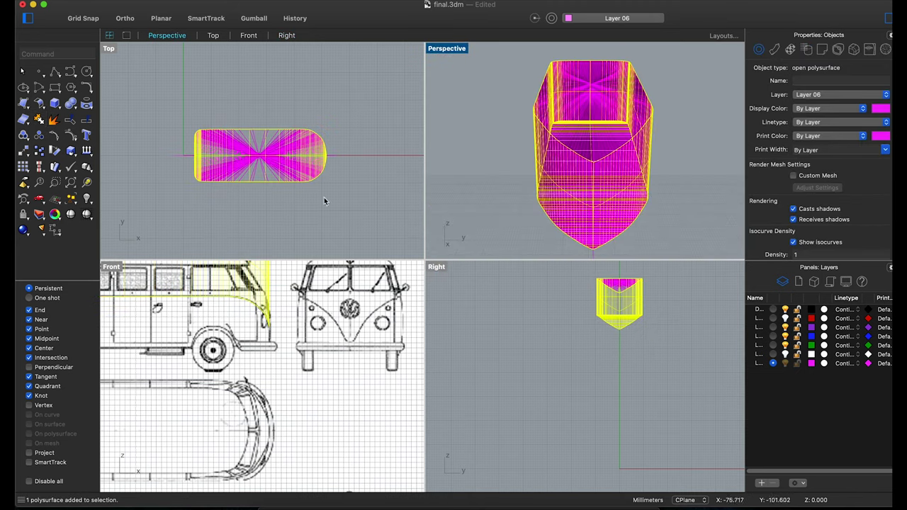
right_drag(480, 158, 526, 140)
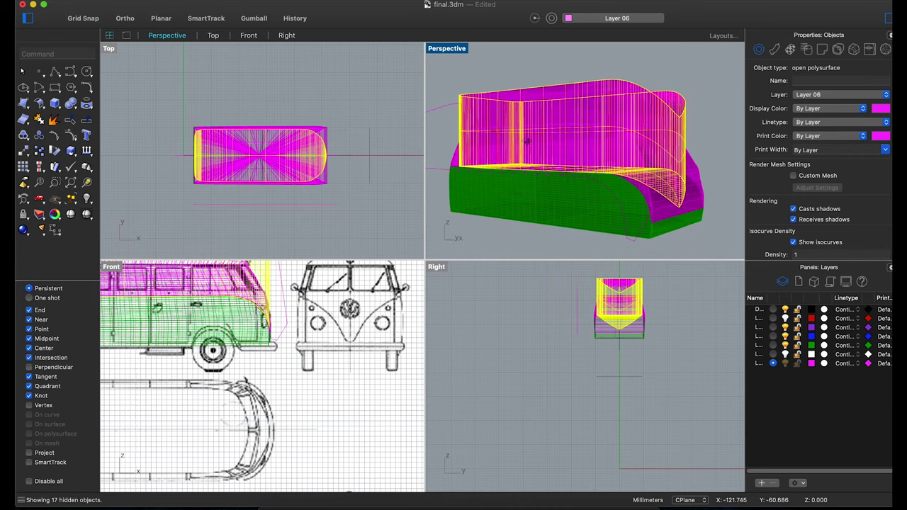
click(709, 135)
right_drag(699, 134, 662, 137)
click(667, 186)
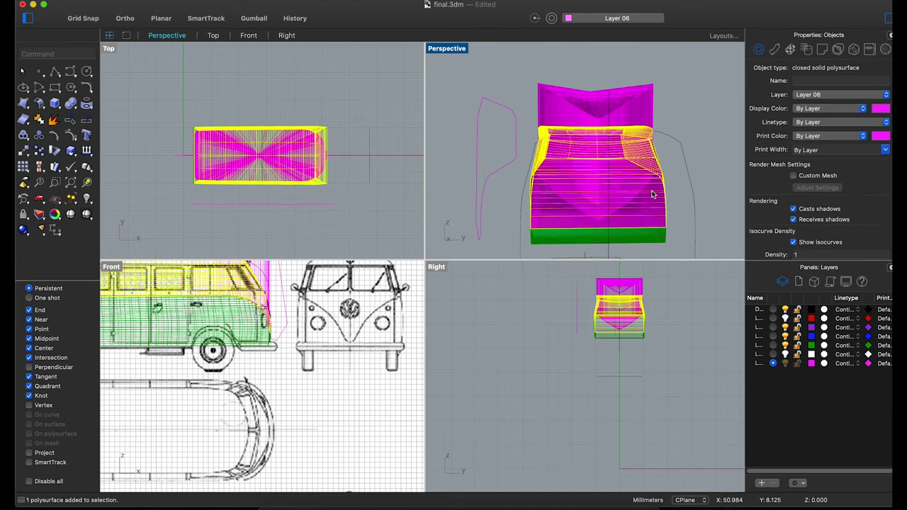
mouse_move(670, 185)
right_down()
mouse_move(722, 186)
mouse_move(543, 232)
right_up()
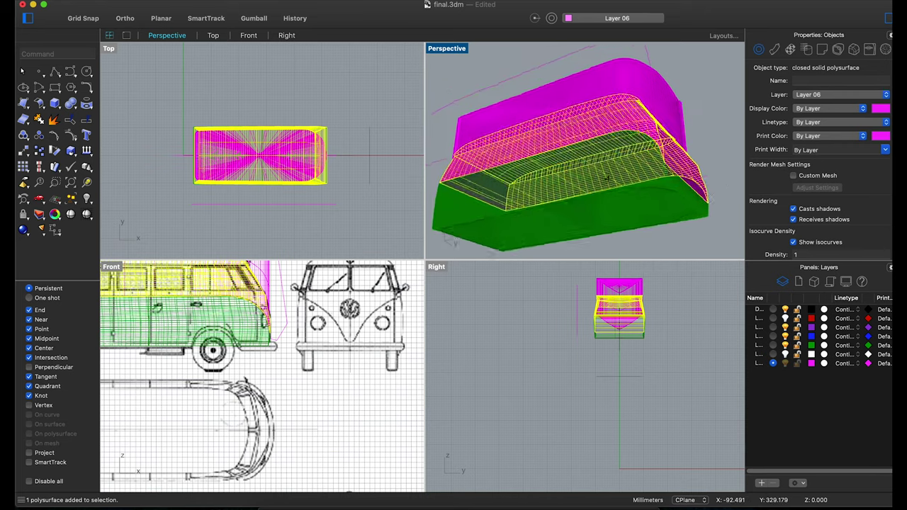
Hide the green lower box and select the magenta body.
click(536, 225)
click(87, 199)
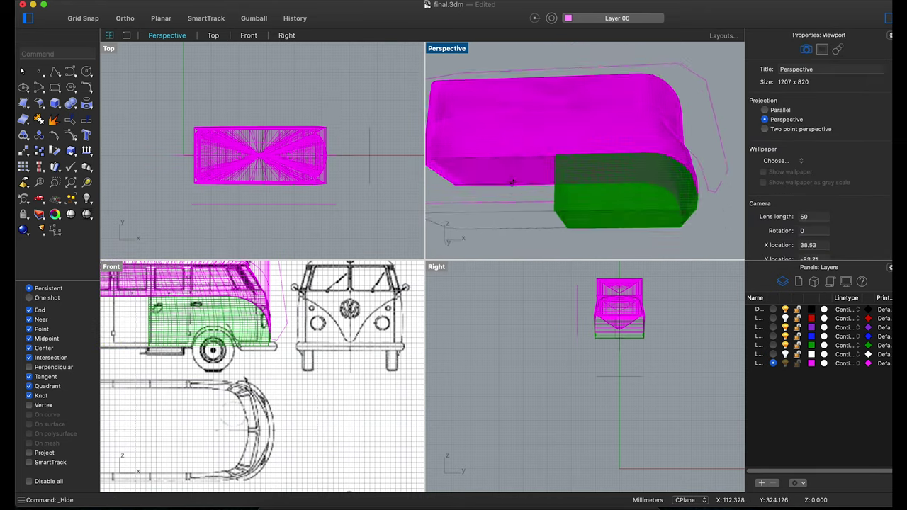
right_drag(539, 206, 448, 197)
right_drag(562, 174, 659, 168)
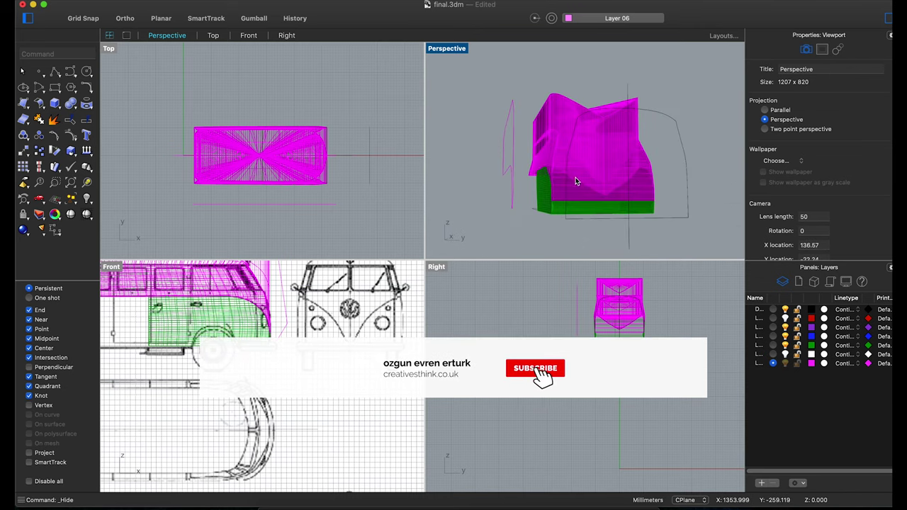
click(659, 168)
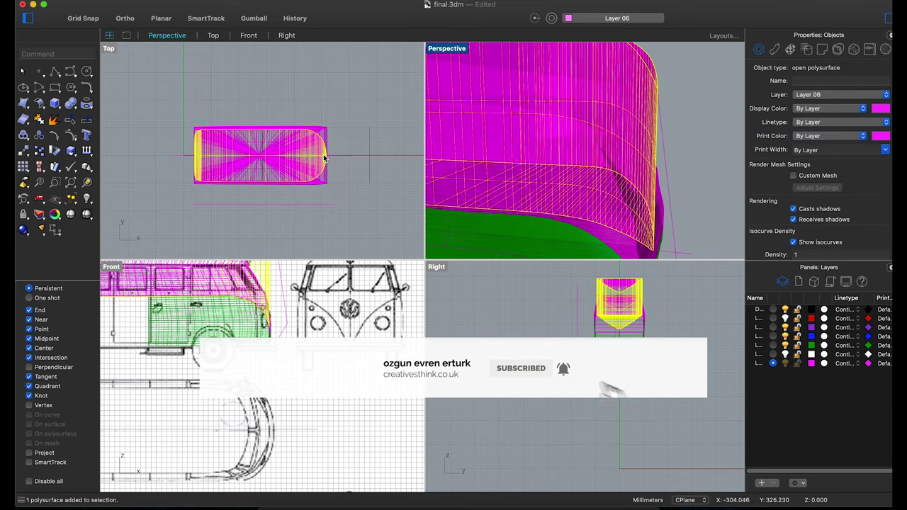
Nudge the magenta body right in Front view to line up with the blueprint.
scroll(327, 166, up, 3)
drag(328, 166, 331, 166)
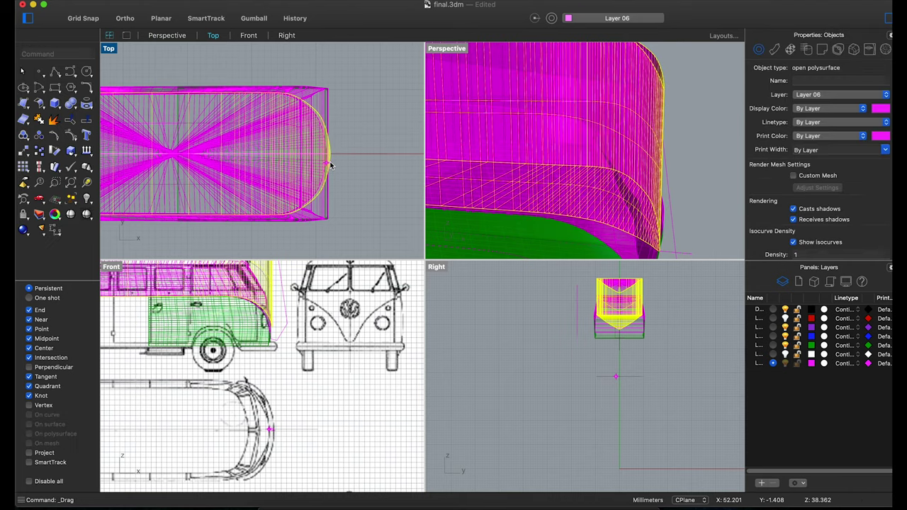
scroll(257, 343, up, 5)
scroll(257, 343, up, 3)
scroll(256, 364, up, 3)
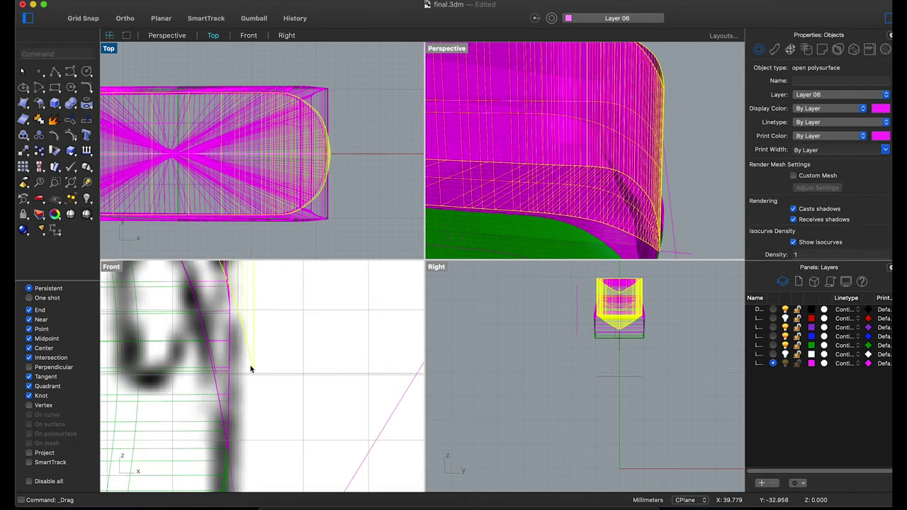
shift+drag(251, 365, 234, 365)
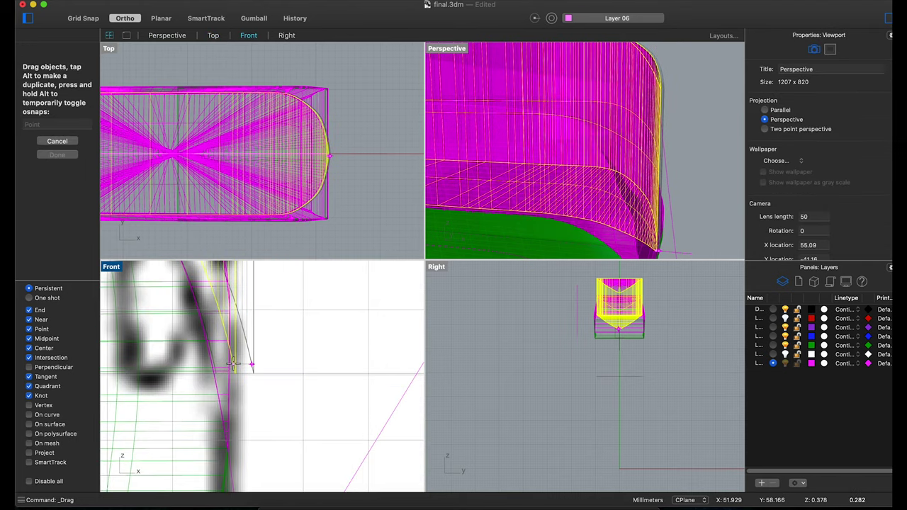
right_drag(659, 159, 553, 154)
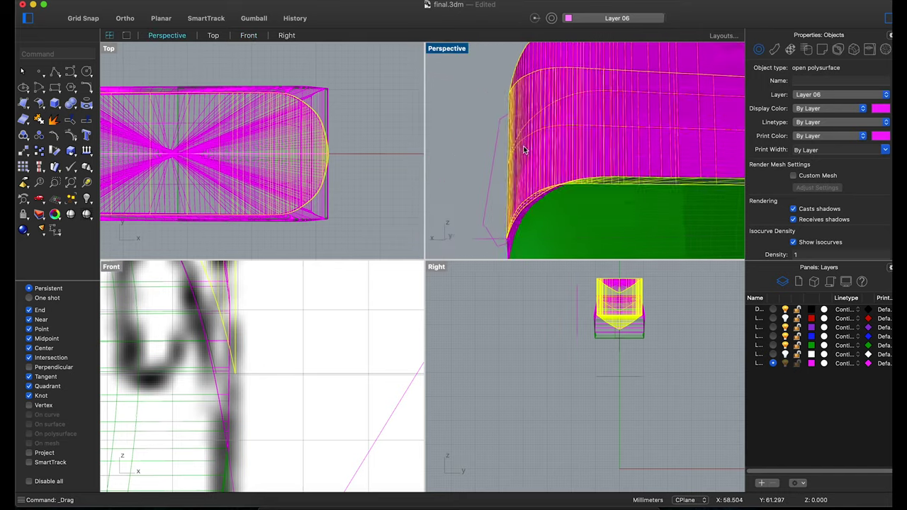
scroll(553, 155, down, 3)
key(Escape)
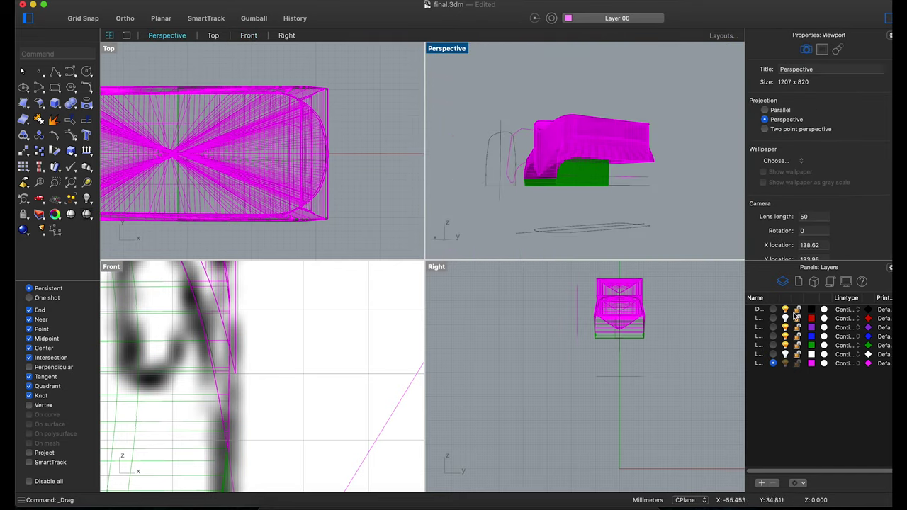
Hide the stray closed outline curve.
right_drag(629, 191, 512, 184)
click(503, 186)
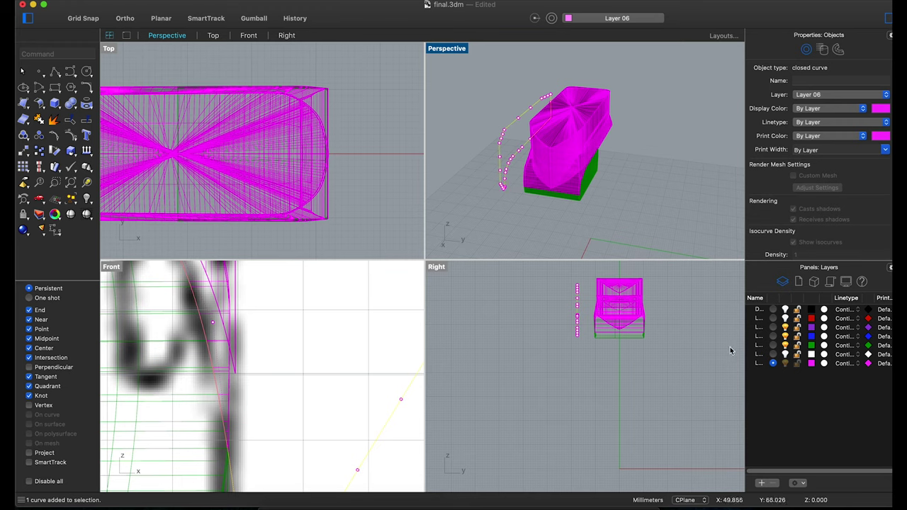
right_click(779, 318)
click(780, 407)
scroll(563, 177, up, 3)
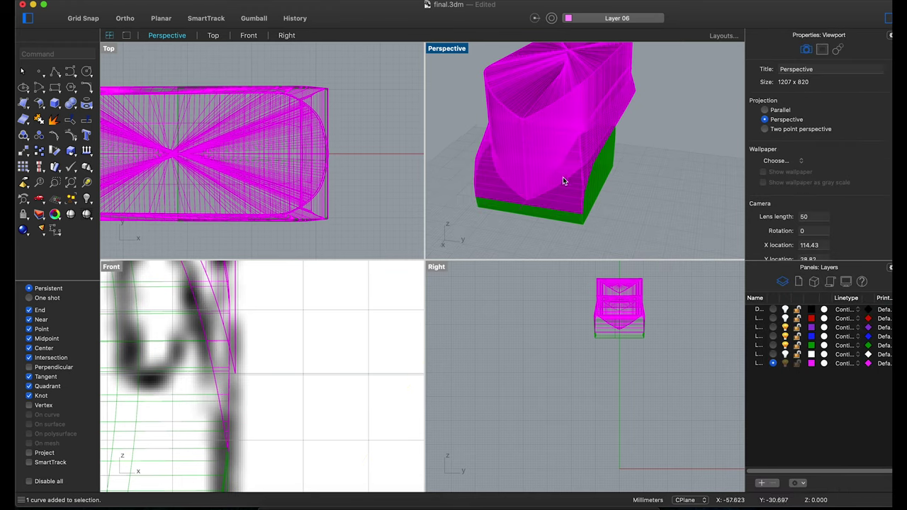
right_drag(563, 177, 686, 189)
Boolean-split the green base using the magenta shell as the cutter.
click(73, 104)
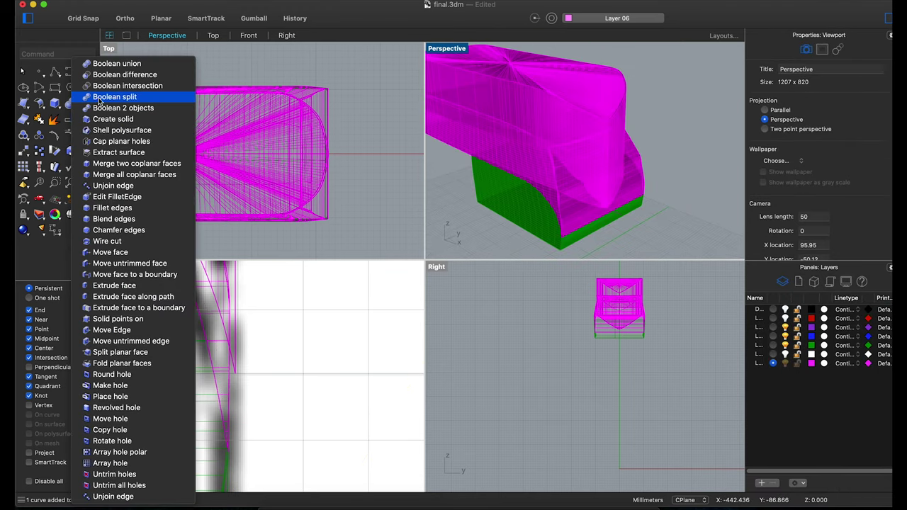
click(113, 93)
click(533, 210)
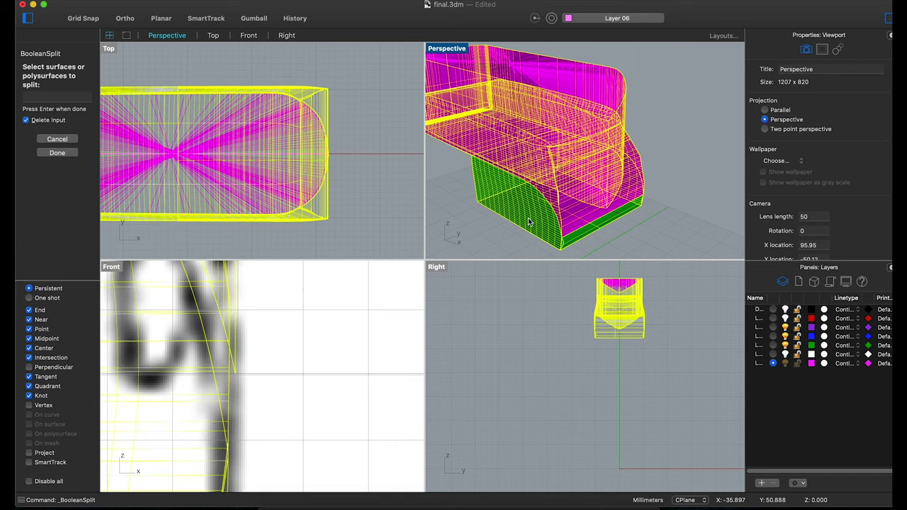
key(Return)
click(533, 210)
click(637, 168)
click(617, 107)
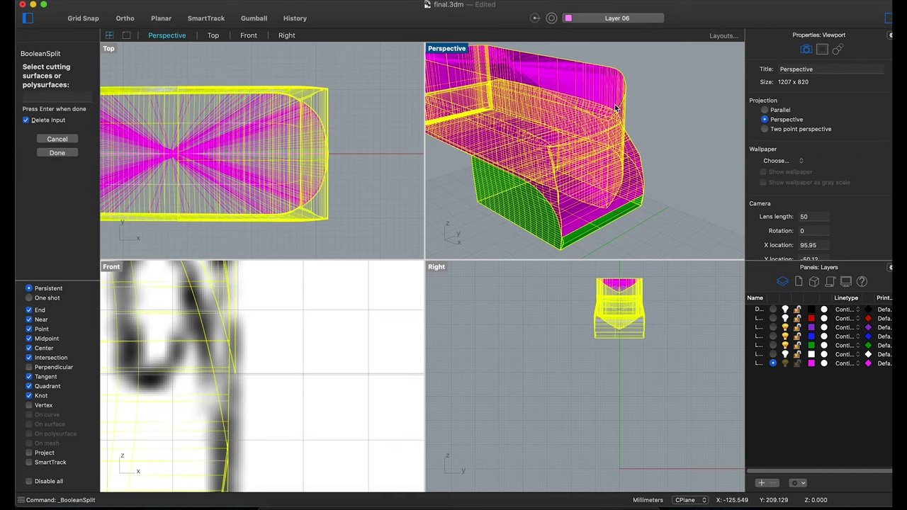
key(Return)
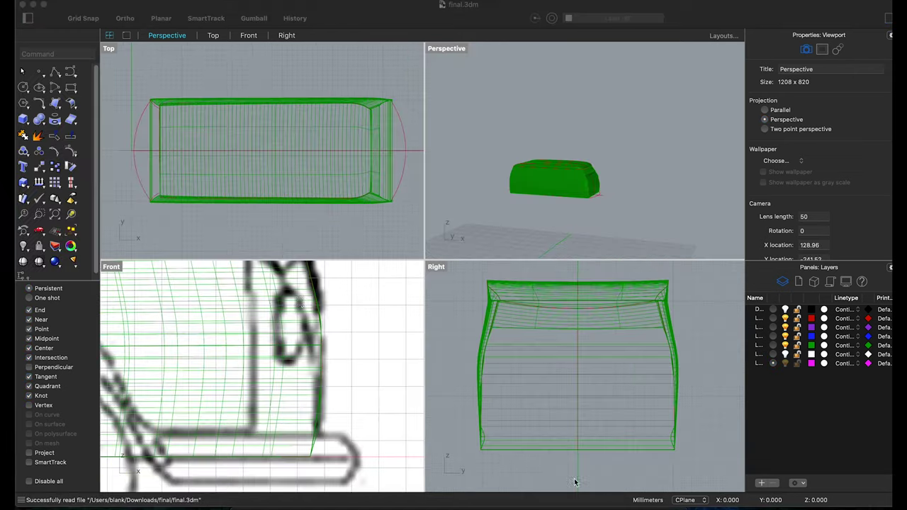
Zoom extents in all views, orbit Perspective around the van, then deselect it.
click(55, 216)
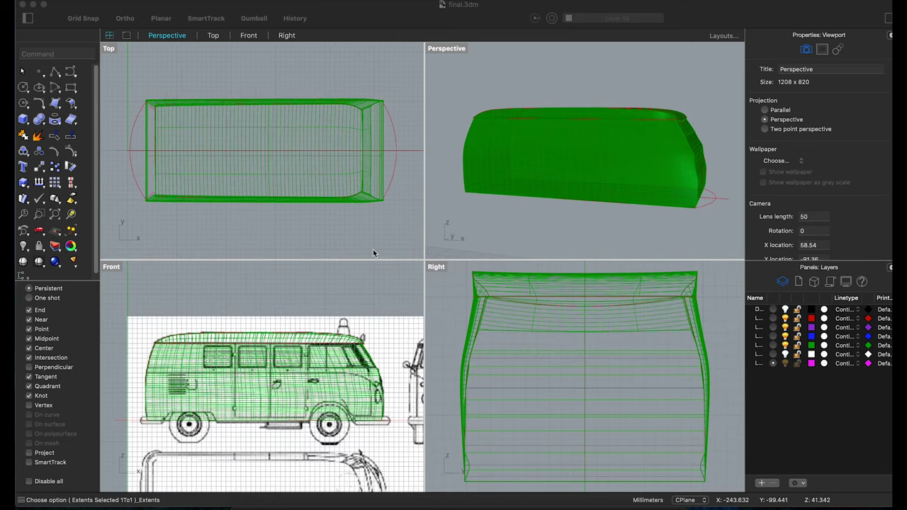
right_drag(539, 227, 612, 203)
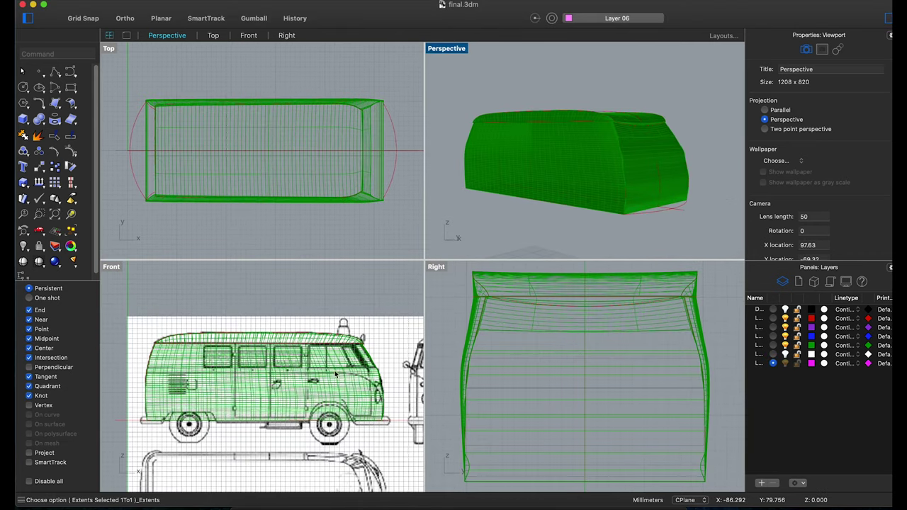
right_drag(335, 374, 321, 372)
right_drag(560, 206, 598, 171)
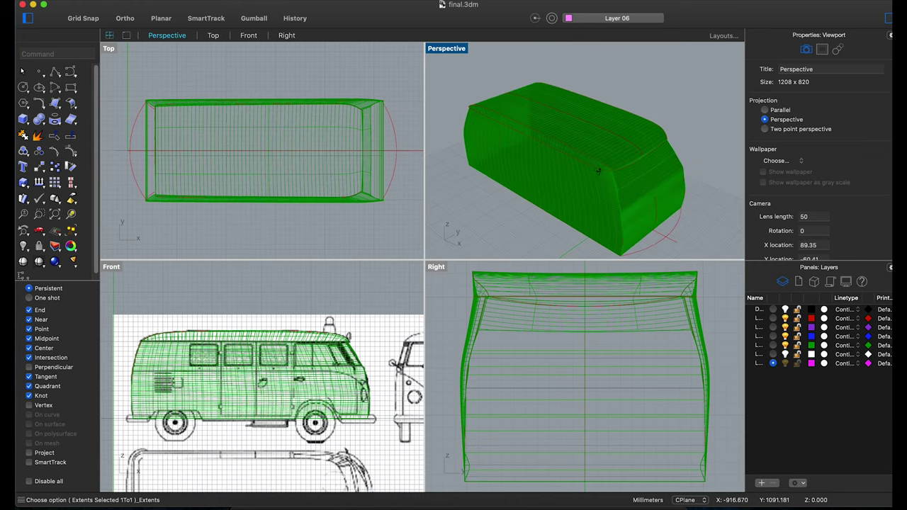
click(597, 170)
right_drag(606, 213, 606, 192)
click(351, 232)
Zoom the Front viewport in on the reference wheel and make Front active.
scroll(351, 232, up, 3)
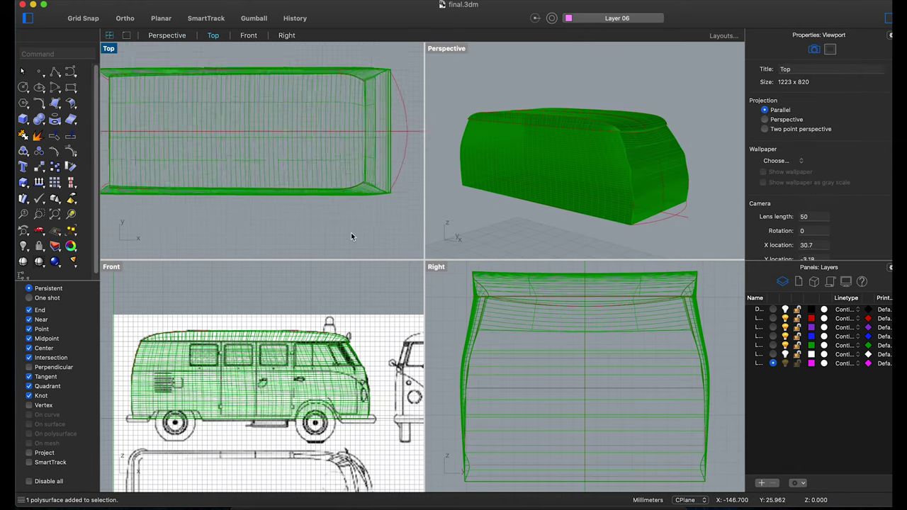
scroll(350, 218, down, 5)
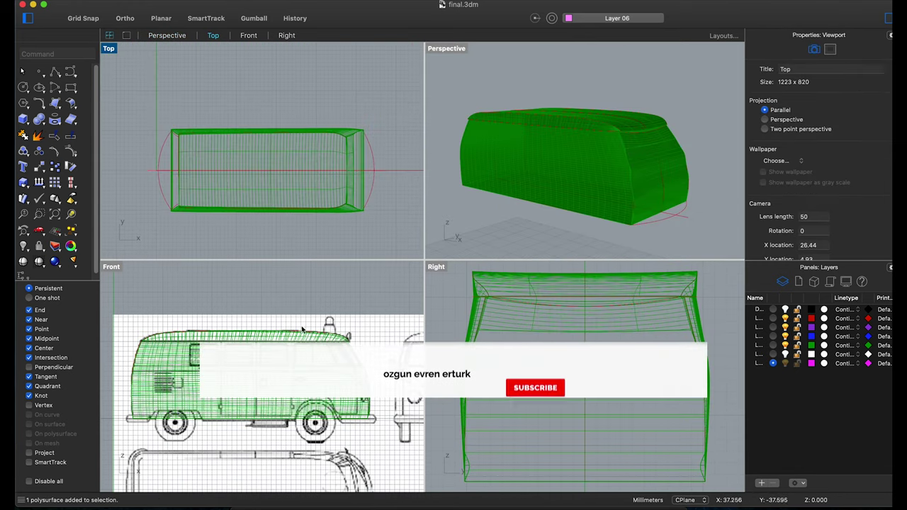
scroll(159, 436, up, 5)
click(162, 432)
scroll(161, 433, up, 2)
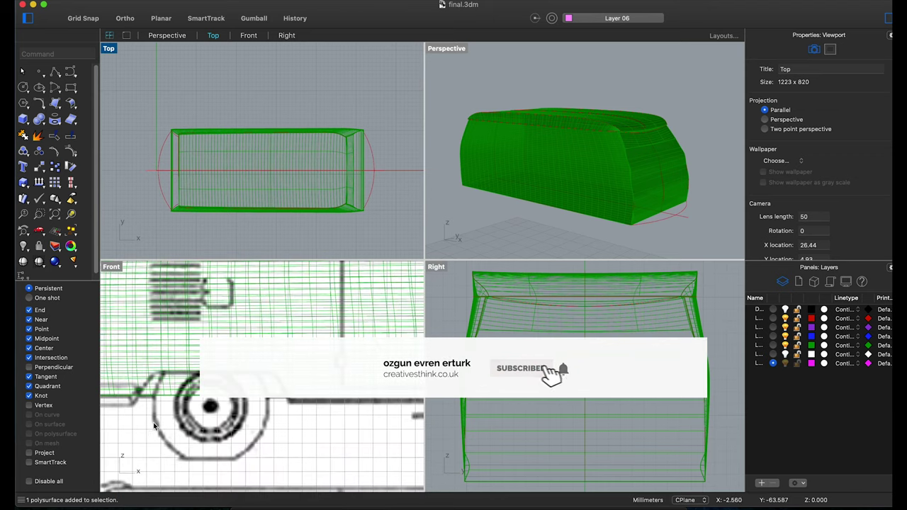
scroll(187, 397, up, 3)
Trace a closed polyline around the wheel arch in Front view.
click(55, 71)
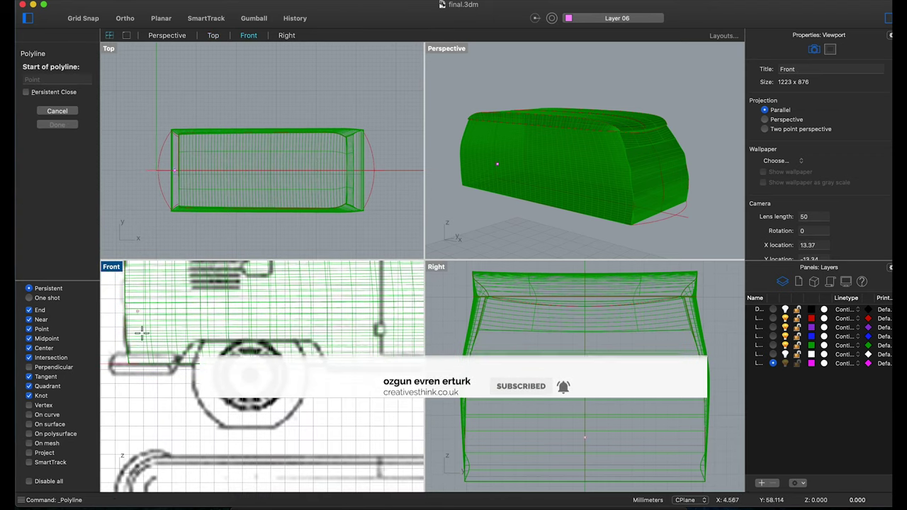
click(164, 413)
click(171, 368)
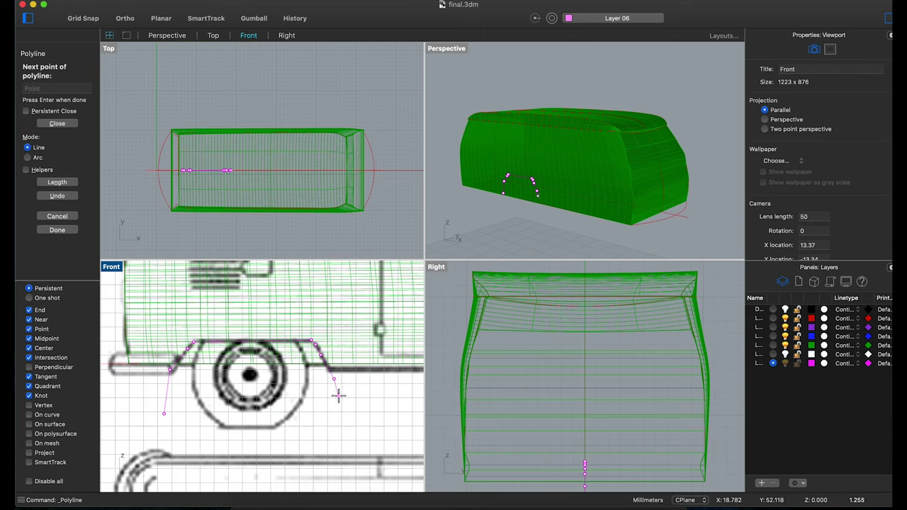
click(163, 414)
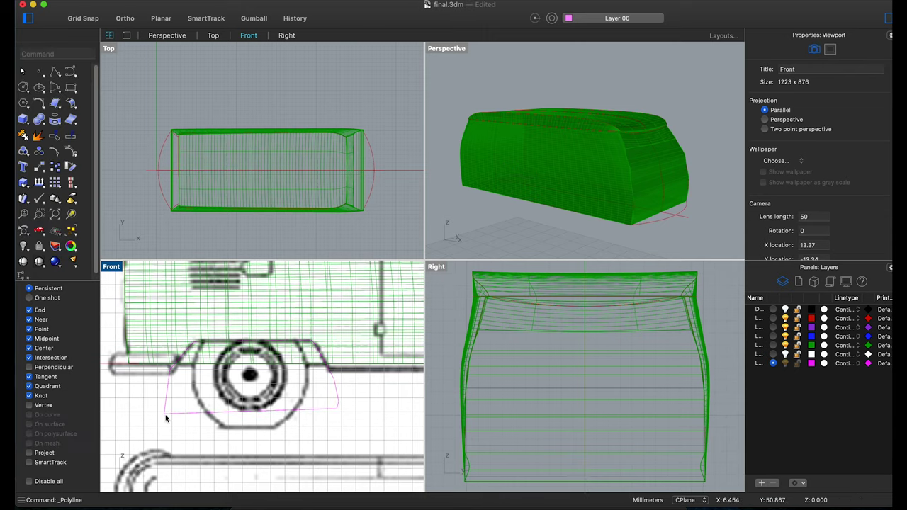
Move the wheel-arch outline out beside the van's side in Top view.
click(39, 170)
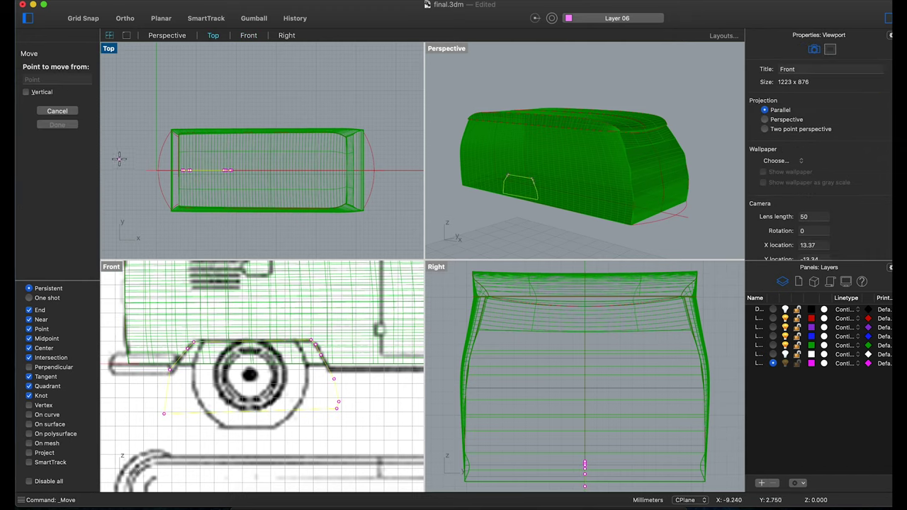
click(119, 160)
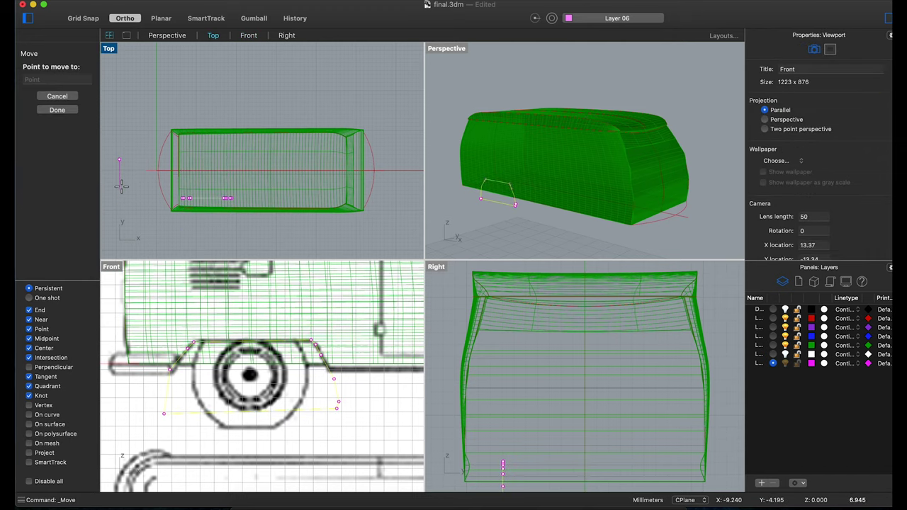
shift+click(121, 187)
scroll(121, 186, up, 2)
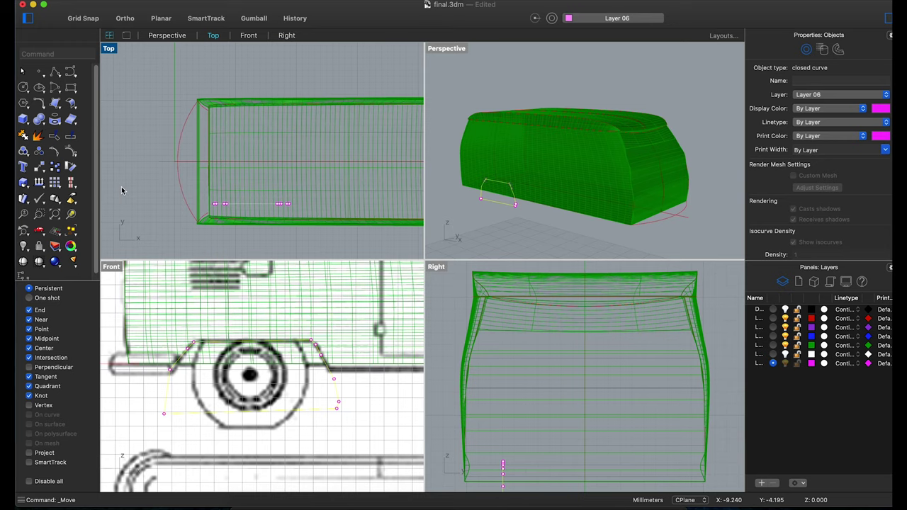
scroll(121, 186, down, 2)
scroll(128, 185, up, 2)
Try the ExtrudeSrf extrude command, cancel it, and begin retyping the extrude alias.
text(ExtrudeSrf)
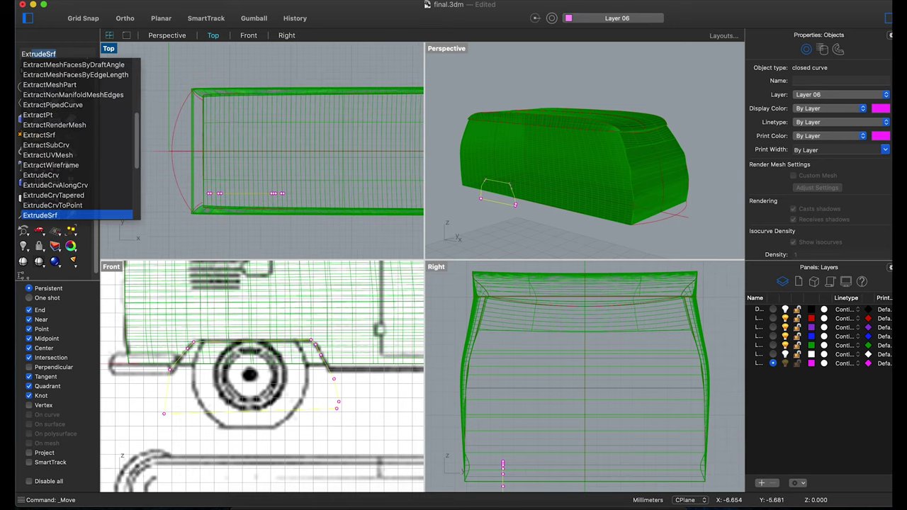
key(Return)
key(Escape)
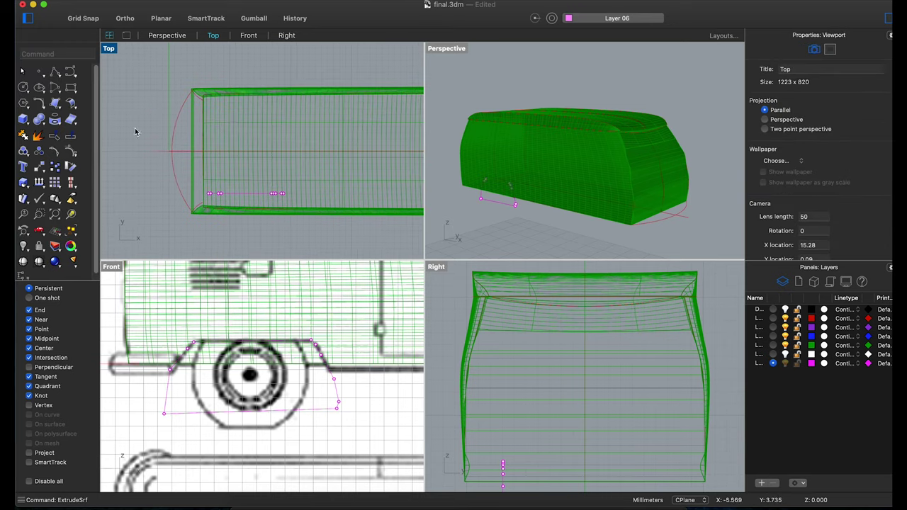
text(Et)
key(BackSpace)
key(BackSpace)
Select the wheel-arch outline and try the extrusion tools, cancelling the false starts.
text(ExtrudeSrf)
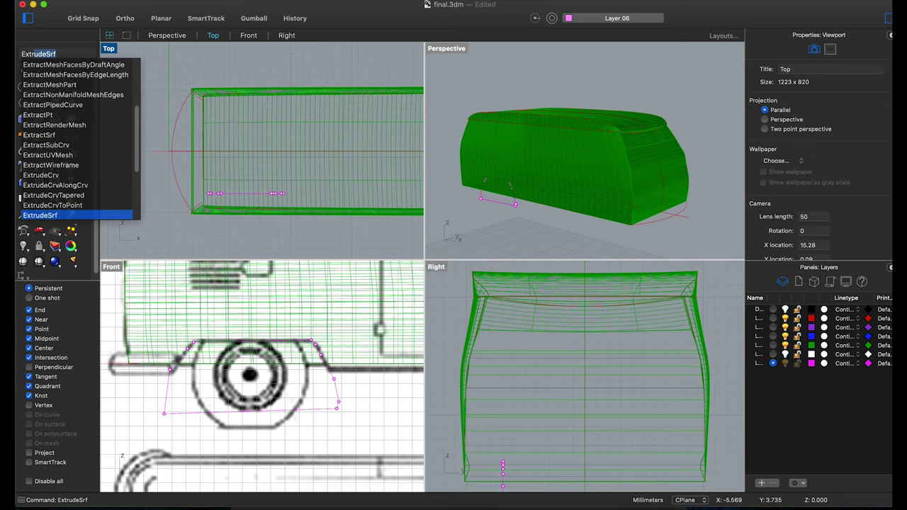
key(Escape)
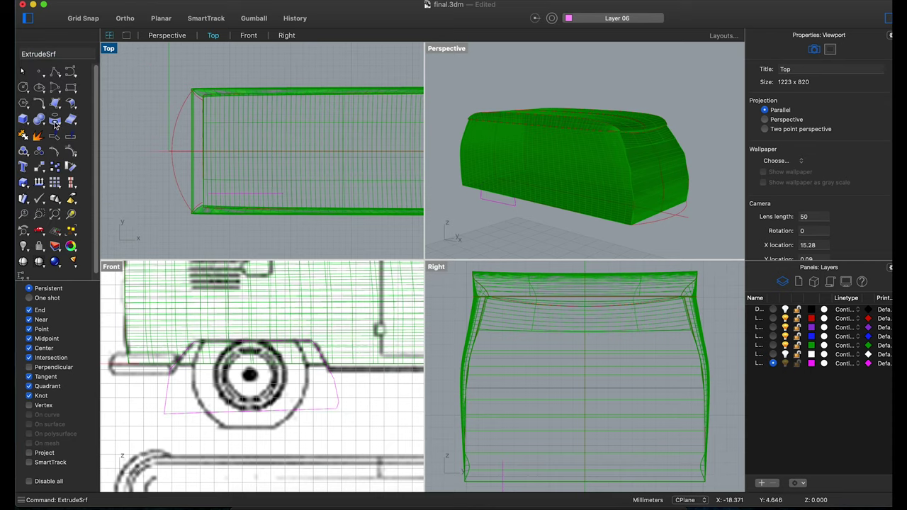
click(252, 410)
click(24, 120)
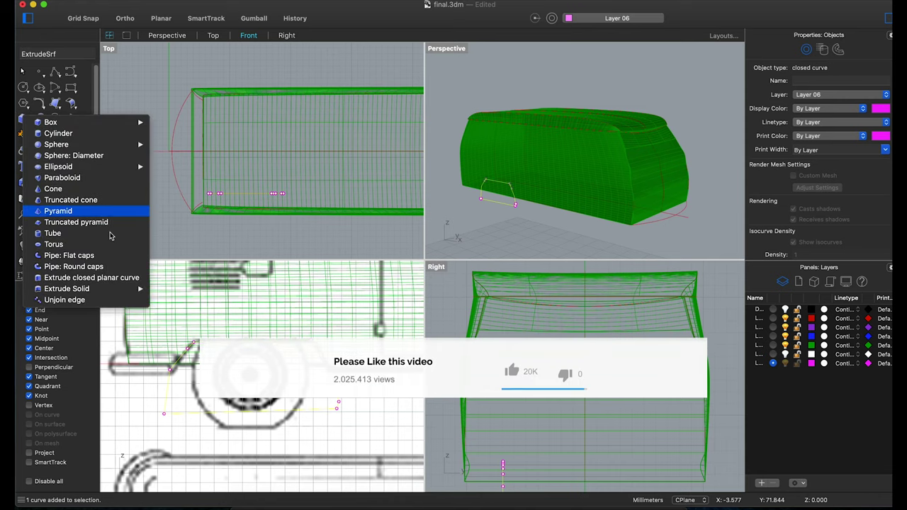
right_click(145, 179)
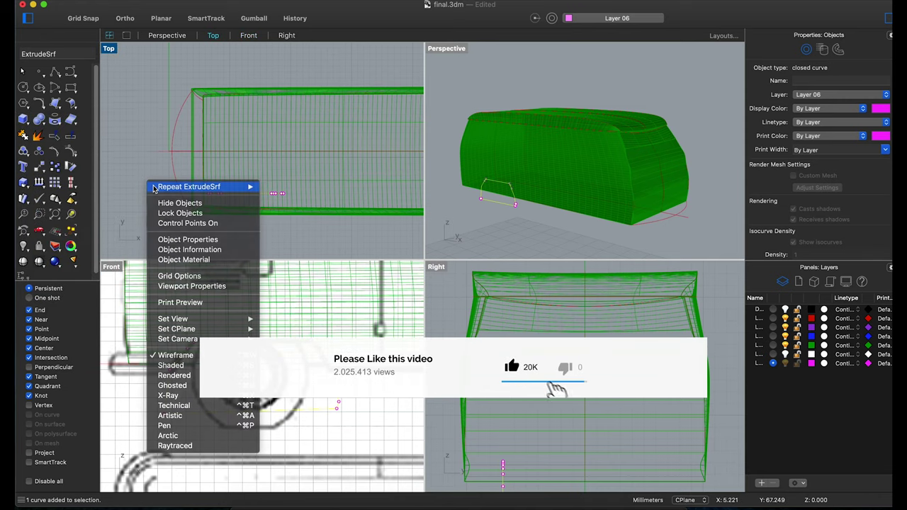
click(186, 185)
click(56, 105)
click(23, 119)
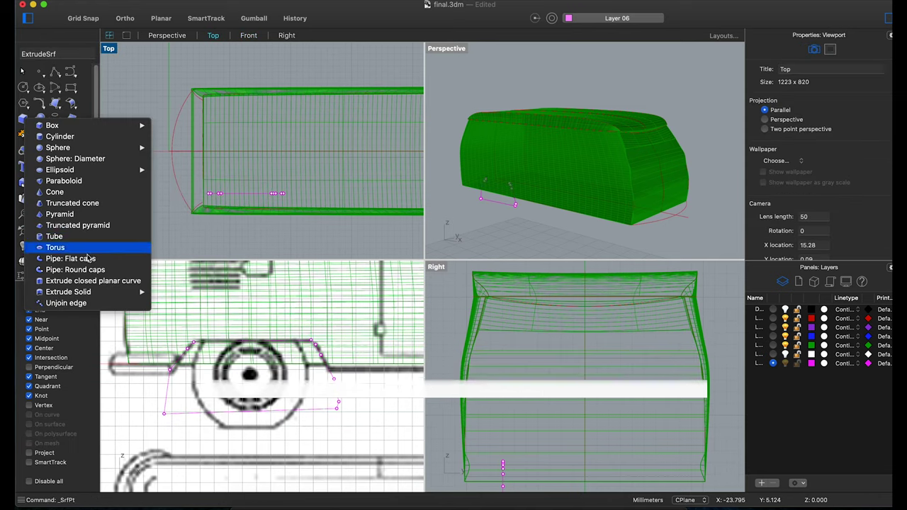
click(101, 282)
key(Escape)
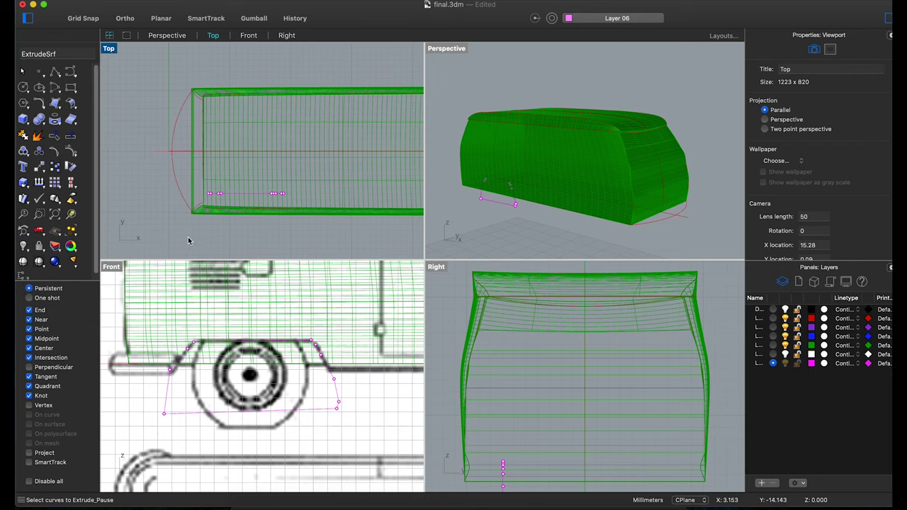
Extrude the wheel-arch outline into a solid block, undoing an accidental move.
right_click(184, 219)
click(145, 220)
right_click(145, 215)
click(219, 213)
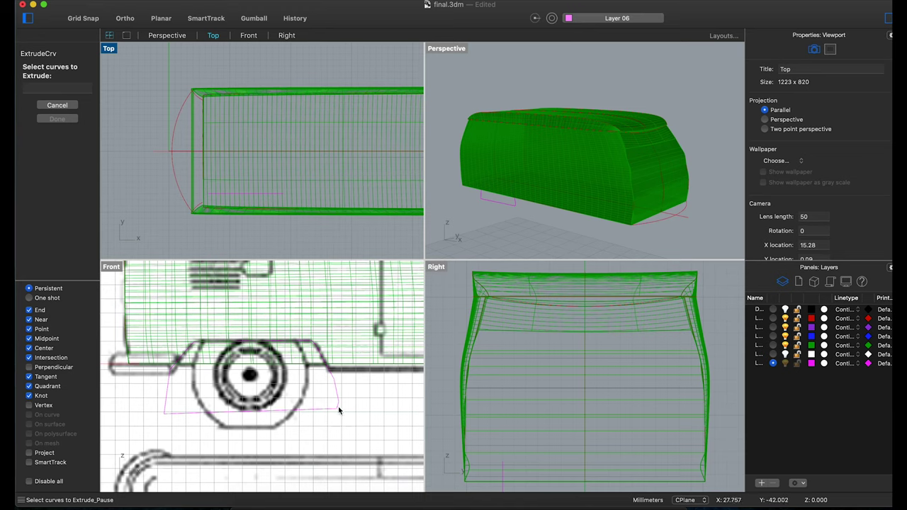
click(339, 409)
right_click(204, 241)
scroll(224, 218, up, 3)
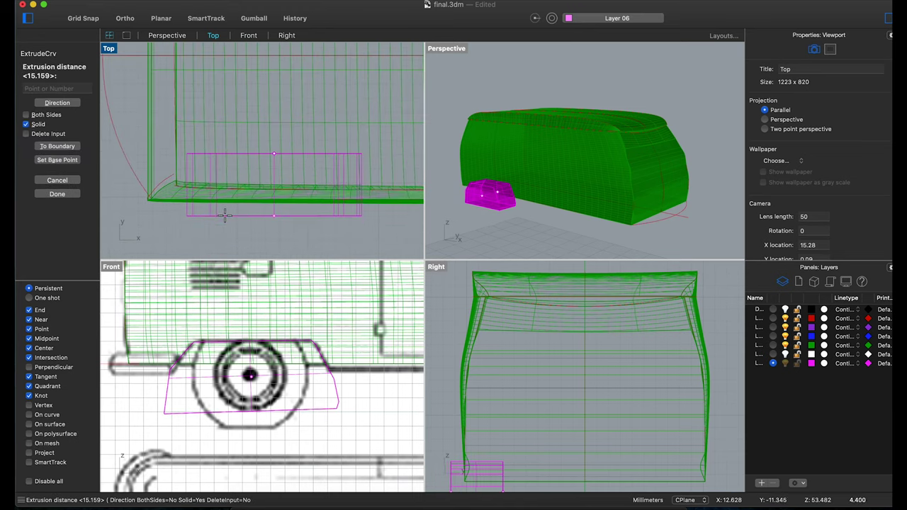
click(224, 215)
shift+drag(228, 216, 229, 225)
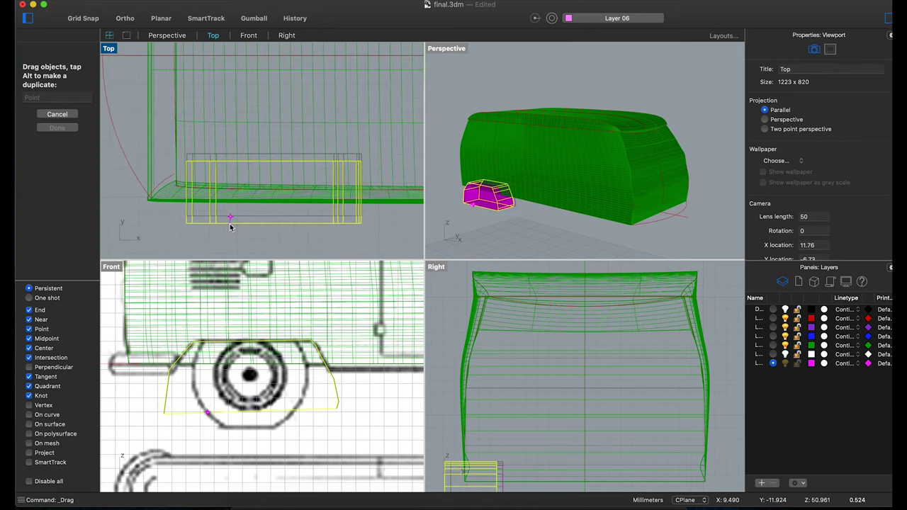
key(super+z)
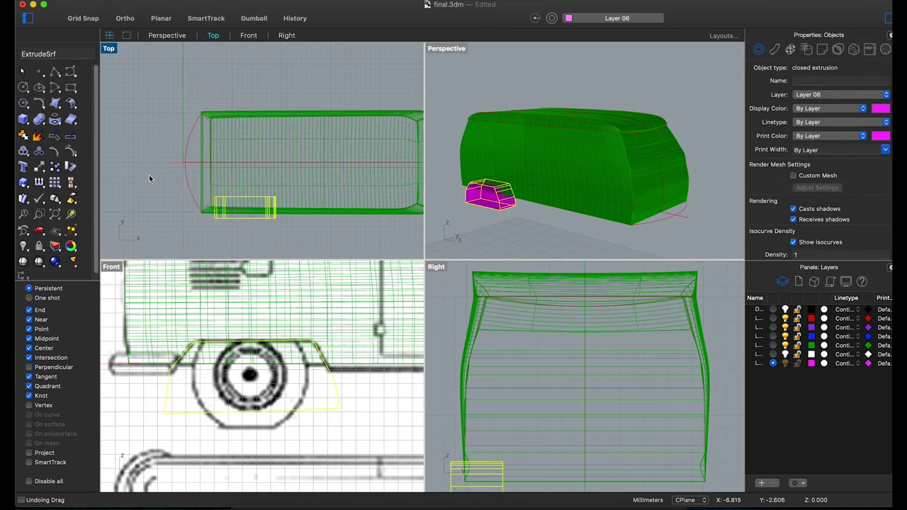
Mirror a copy of the block across the van's centreline to the opposite side.
click(41, 172)
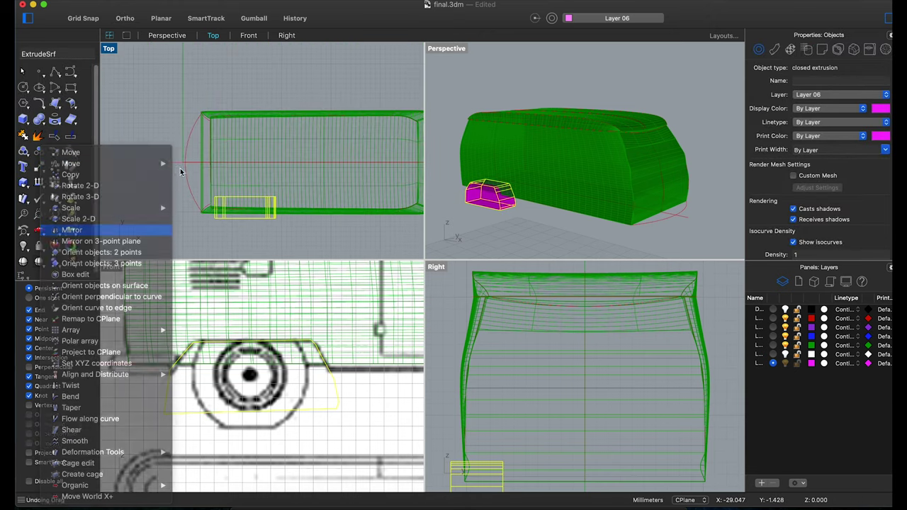
click(70, 229)
click(178, 162)
click(162, 162)
scroll(328, 347, down, 5)
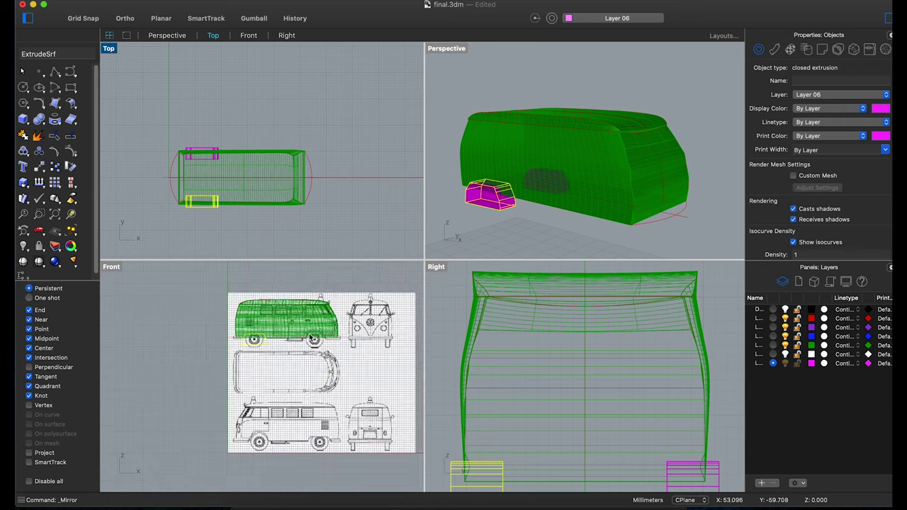
scroll(328, 346, up, 3)
scroll(328, 347, up, 2)
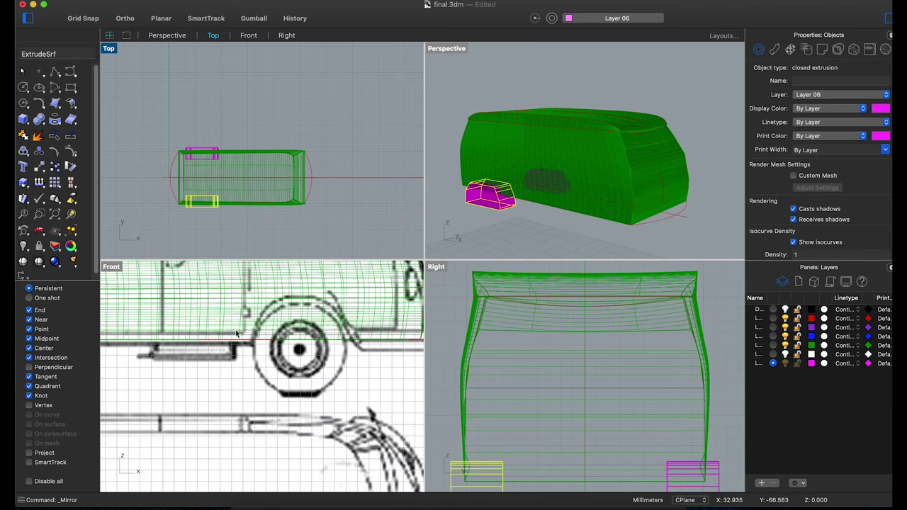
Draw a circle centred on the rear wheel hub around the wheel.
click(24, 87)
click(299, 349)
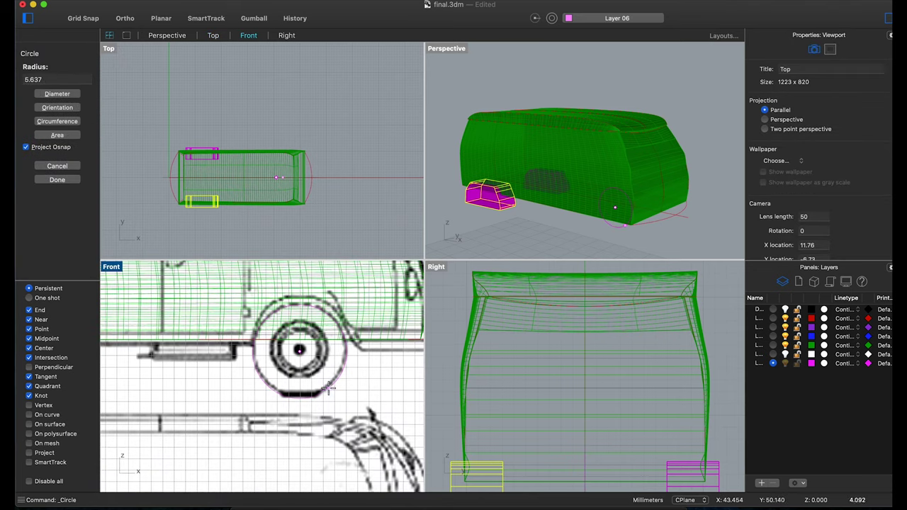
click(329, 395)
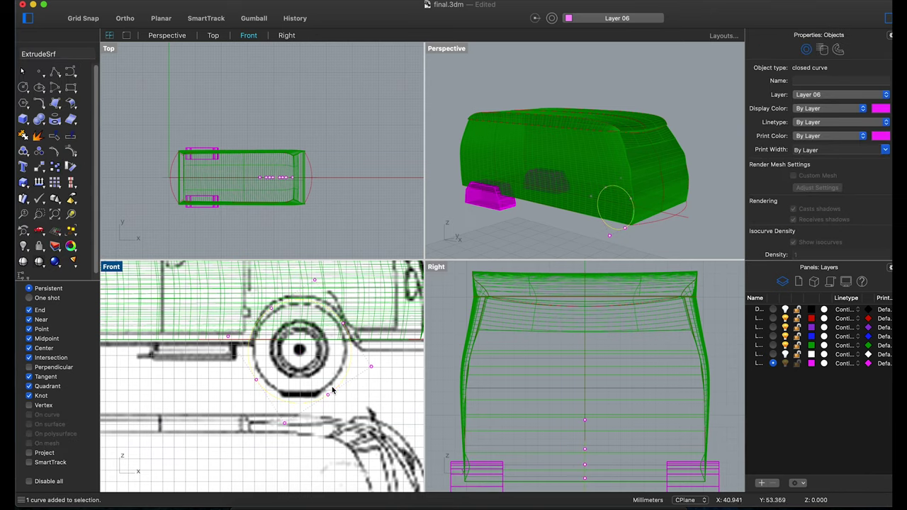
scroll(322, 389, up, 3)
scroll(322, 388, down, 2)
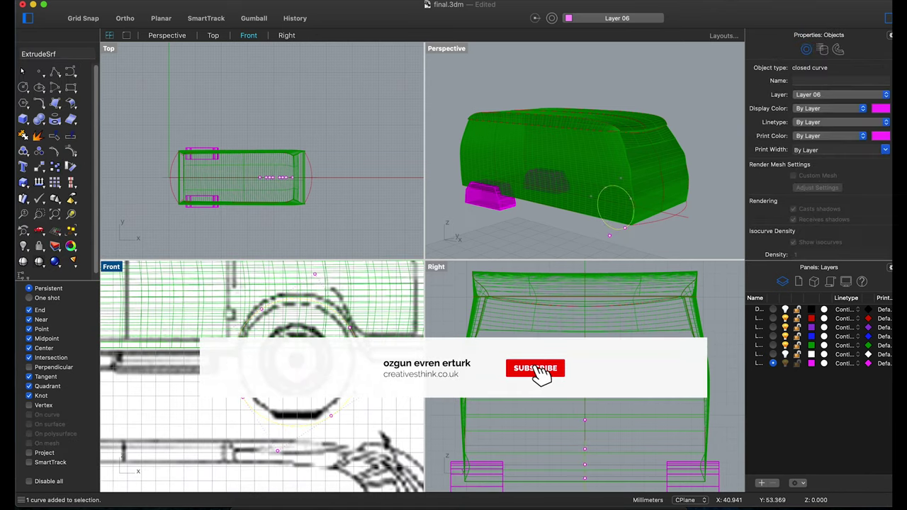
Trace the rear wheel arch as a closed freeform curve in the Front view.
click(71, 71)
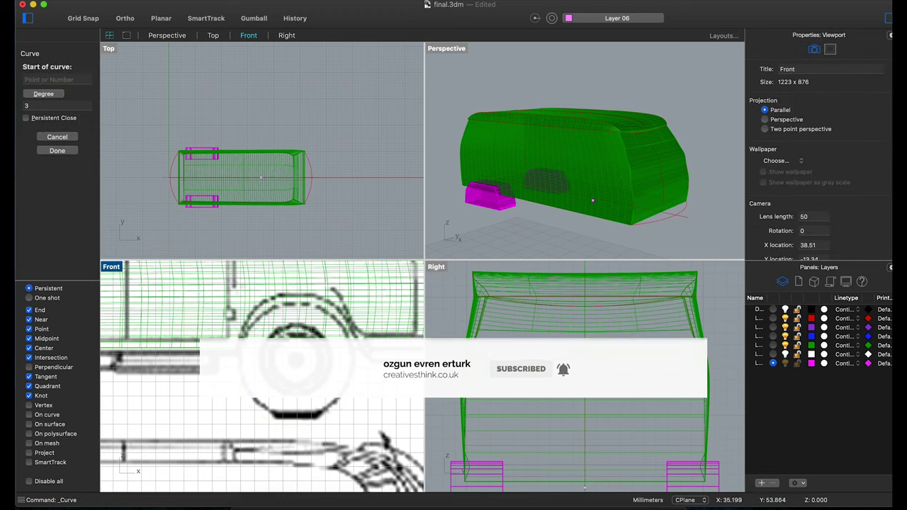
click(235, 383)
click(235, 356)
click(241, 333)
click(253, 310)
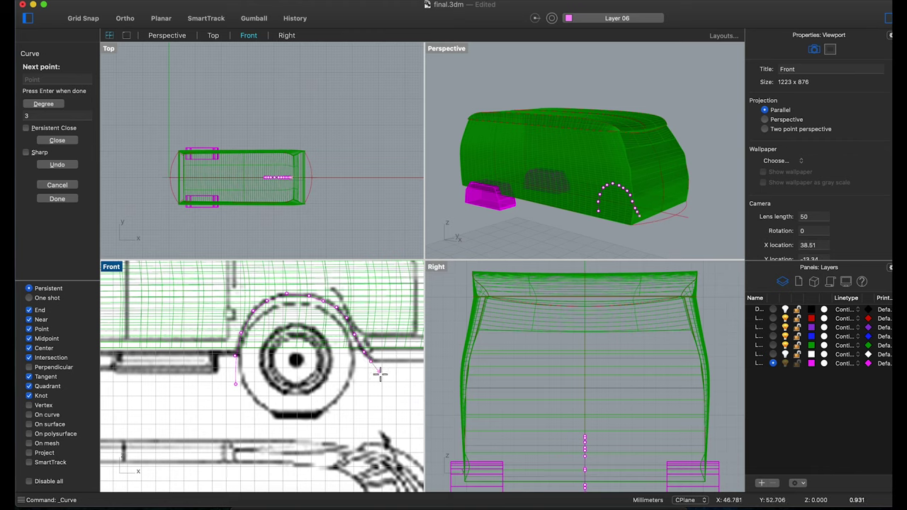
click(234, 389)
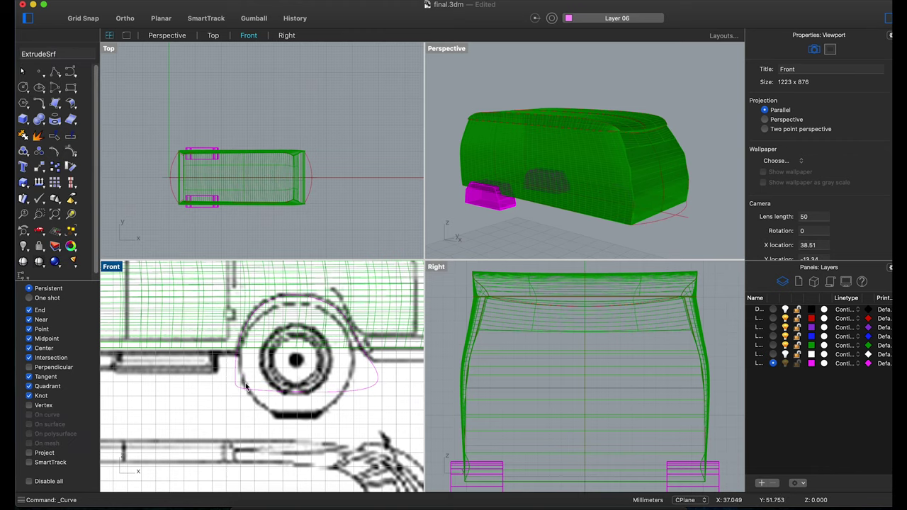
Move the closed arch curve down in the Top view to the van's side edge.
scroll(288, 210, up, 2)
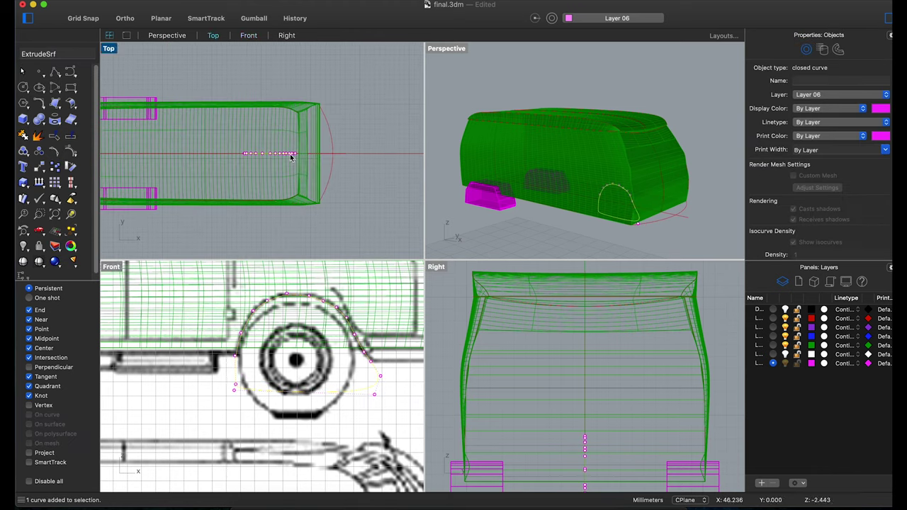
shift+drag(290, 158, 287, 190)
click(71, 93)
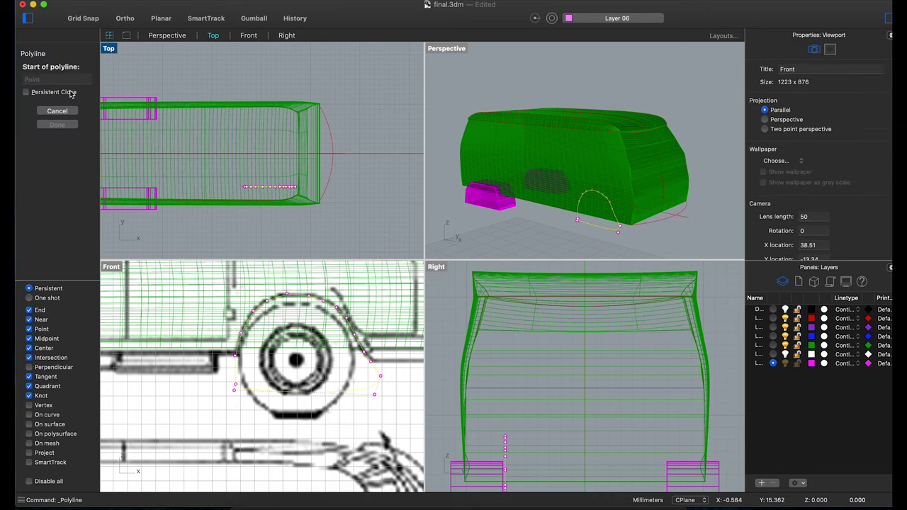
click(155, 187)
key(Escape)
scroll(234, 174, up, 5)
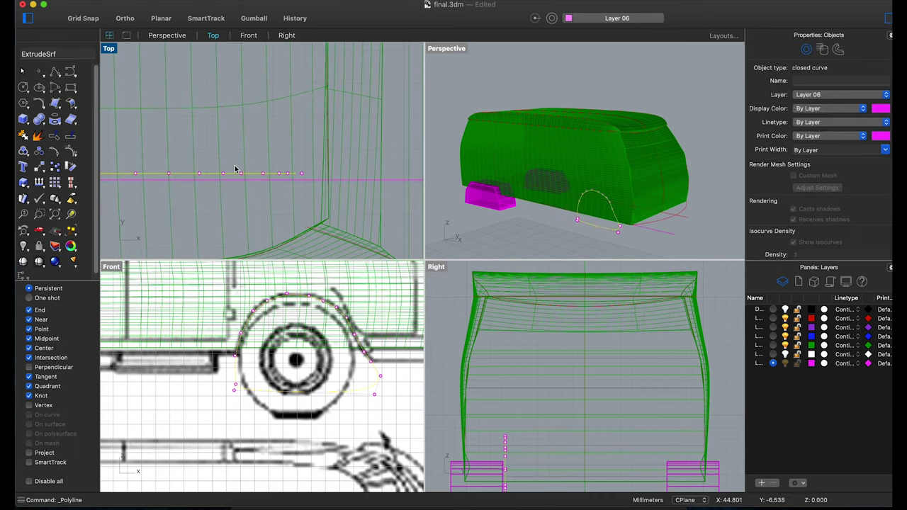
mouse_move(232, 177)
shift+mouse_down()
mouse_move(235, 190)
mouse_move(245, 186)
shift+mouse_up()
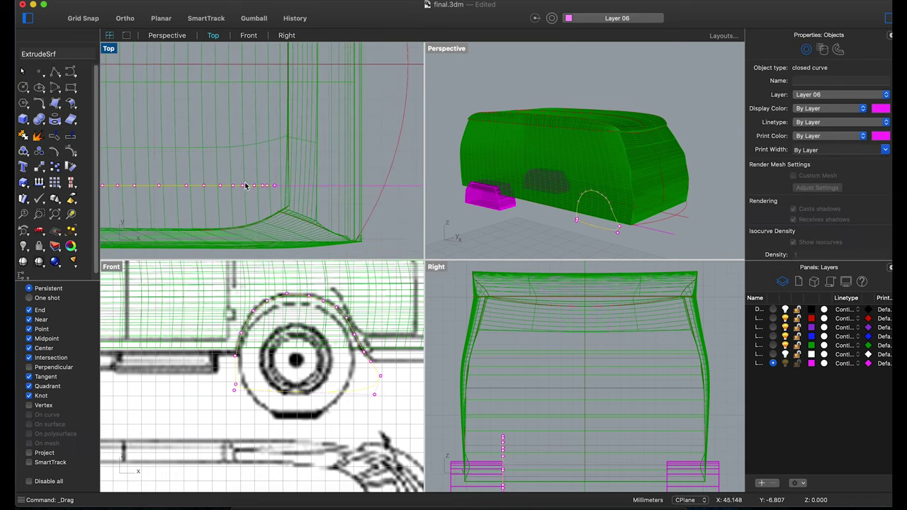
Extrude the rear arch curve into a solid wheel-arch block.
click(23, 119)
click(78, 279)
scroll(180, 224, down, 5)
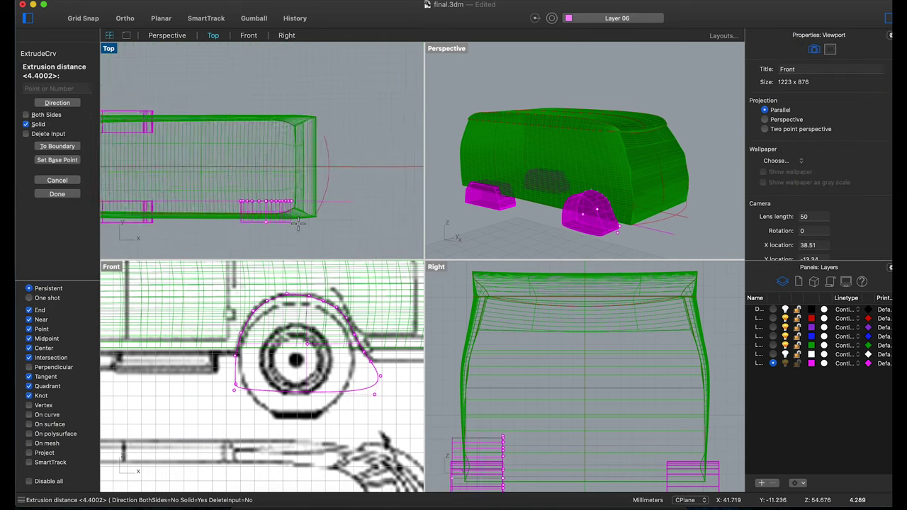
click(180, 225)
scroll(310, 213, up, 3)
Mirror the wheel-arch solid across the van's centreline to the far side.
click(270, 244)
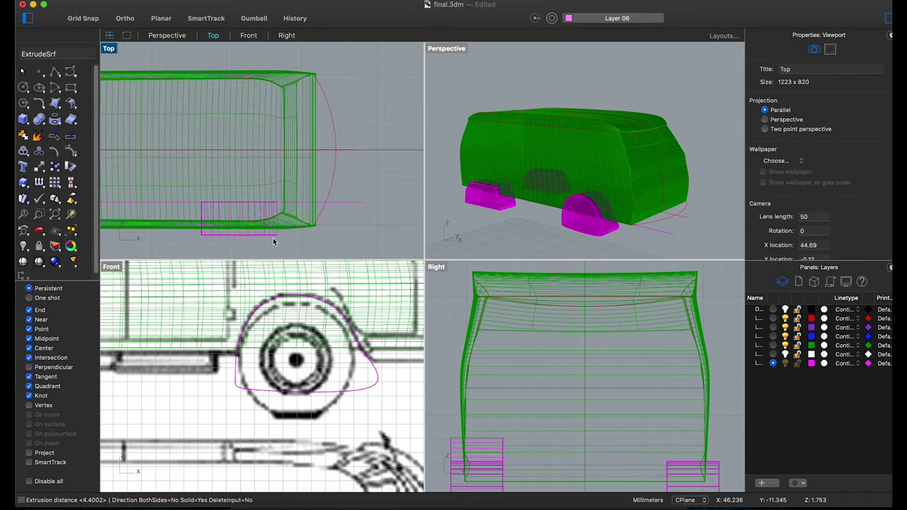
click(275, 234)
click(39, 181)
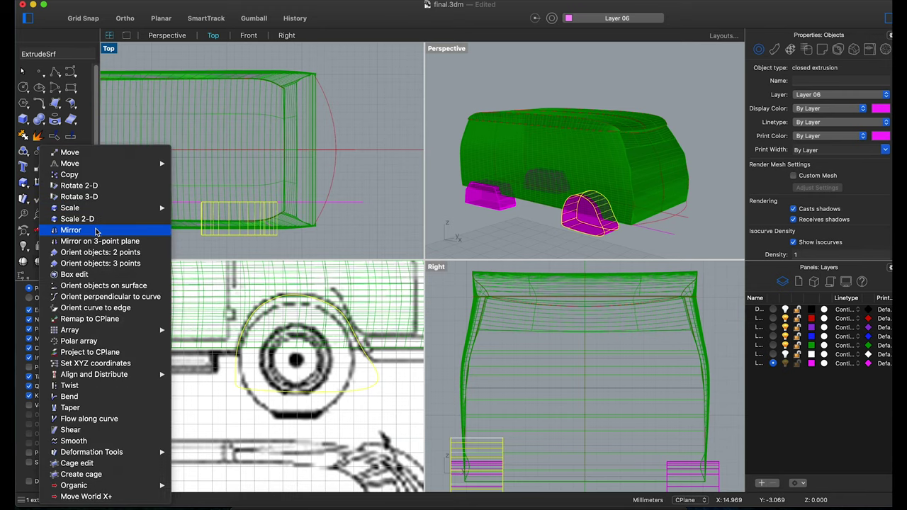
click(71, 231)
click(347, 150)
click(366, 150)
click(370, 152)
scroll(356, 196, down, 3)
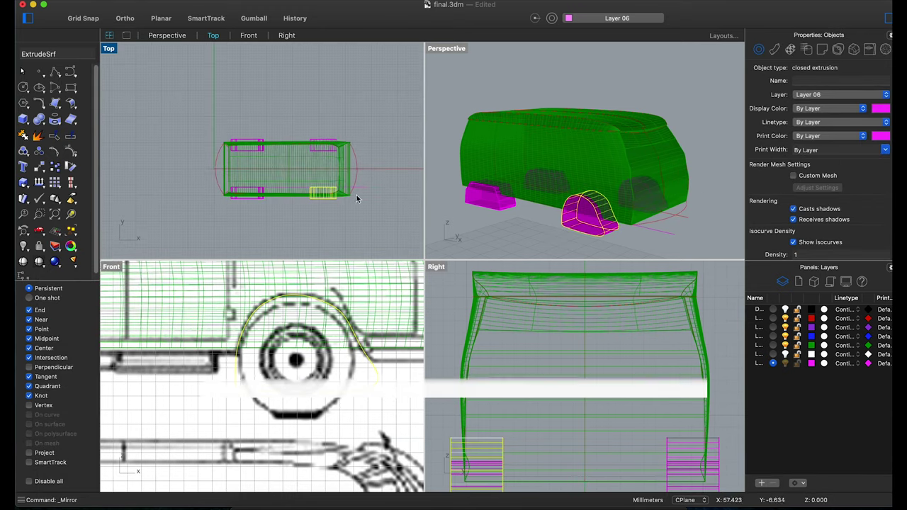
scroll(320, 217, up, 3)
click(42, 119)
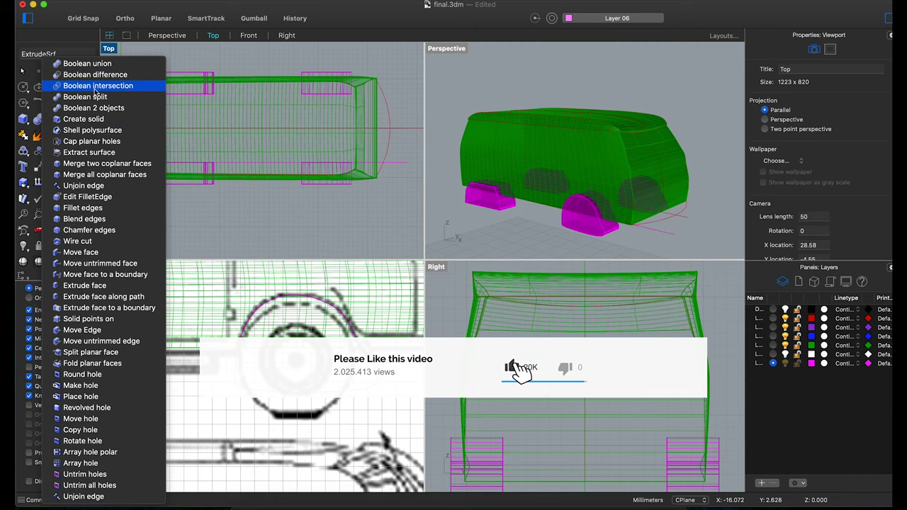
Boolean-difference the four wheel-arch solids from the green van body.
click(95, 74)
click(312, 177)
key(Return)
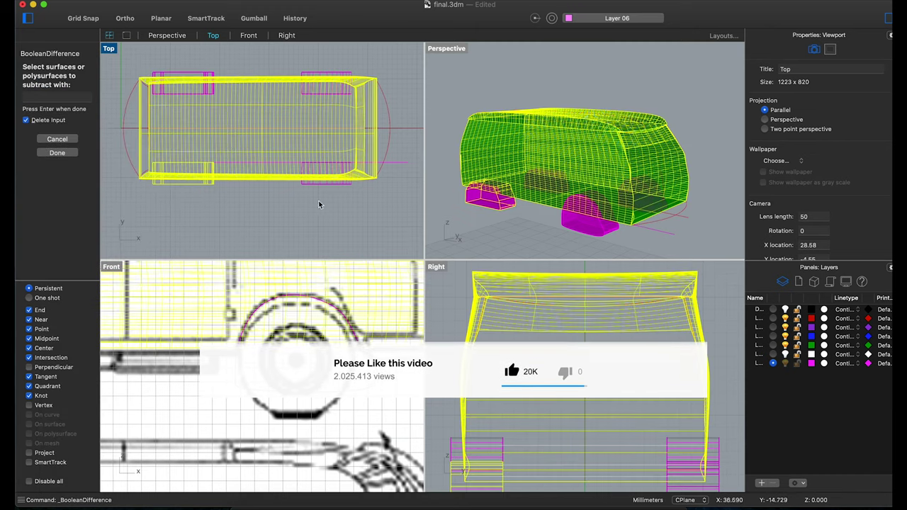
click(197, 74)
key(Return)
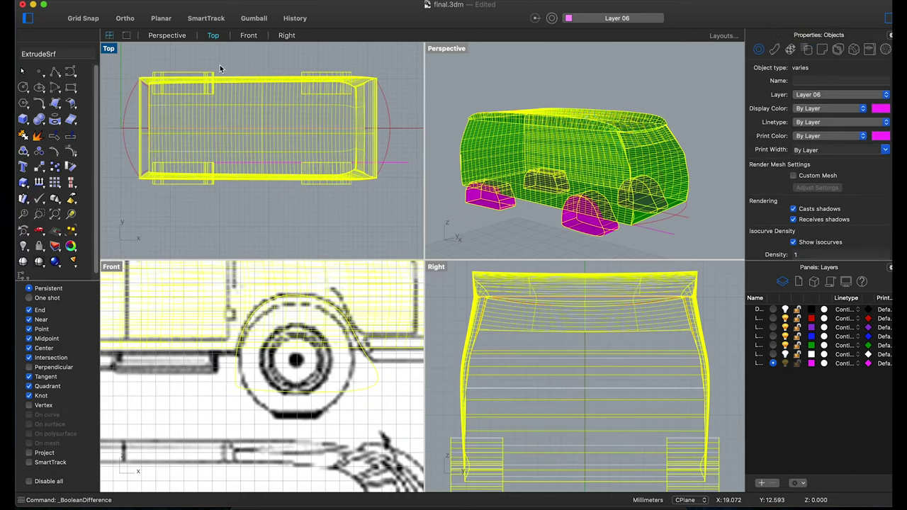
Orbit and zoom the perspective view to inspect the arch cutouts on both sides.
right_drag(528, 181, 269, 168)
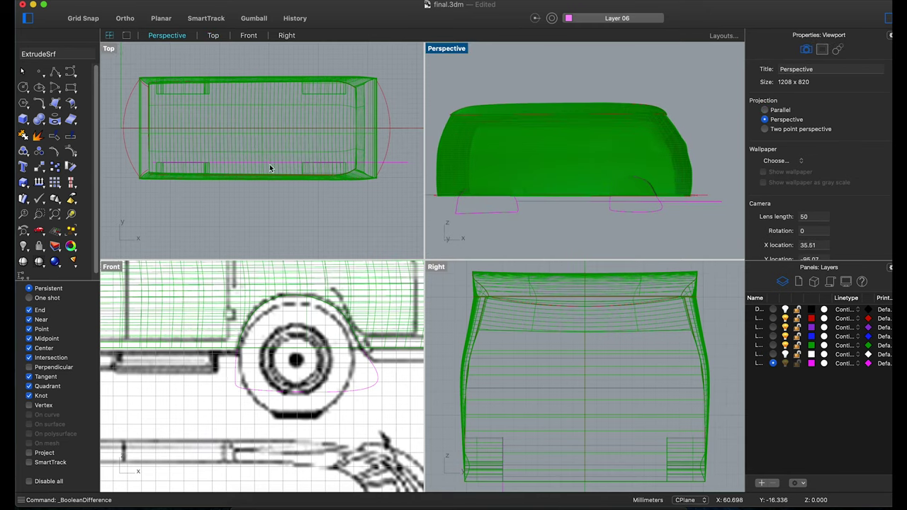
scroll(439, 205, up, 3)
click(223, 194)
scroll(305, 289, down, 4)
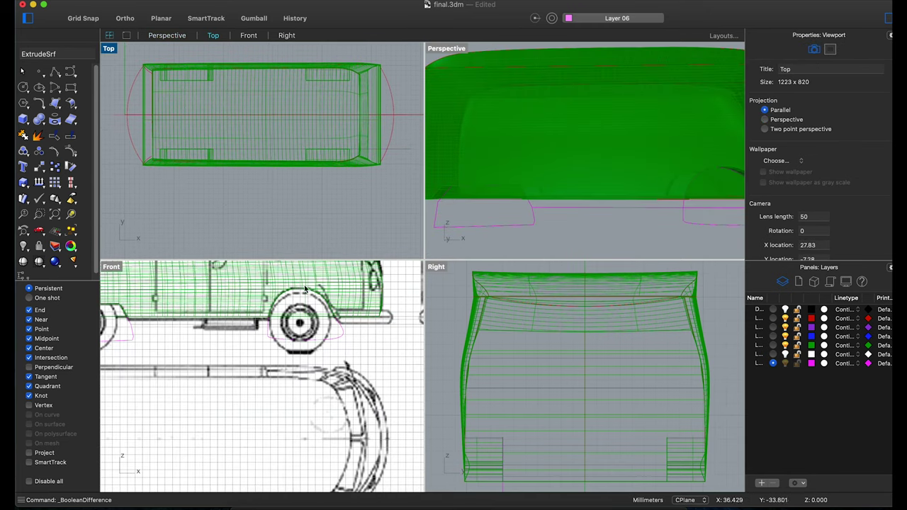
scroll(497, 201, down, 3)
mouse_move(535, 200)
right_down()
mouse_move(346, 207)
mouse_move(462, 209)
right_up()
right_drag(281, 218, 324, 218)
scroll(304, 291, down, 3)
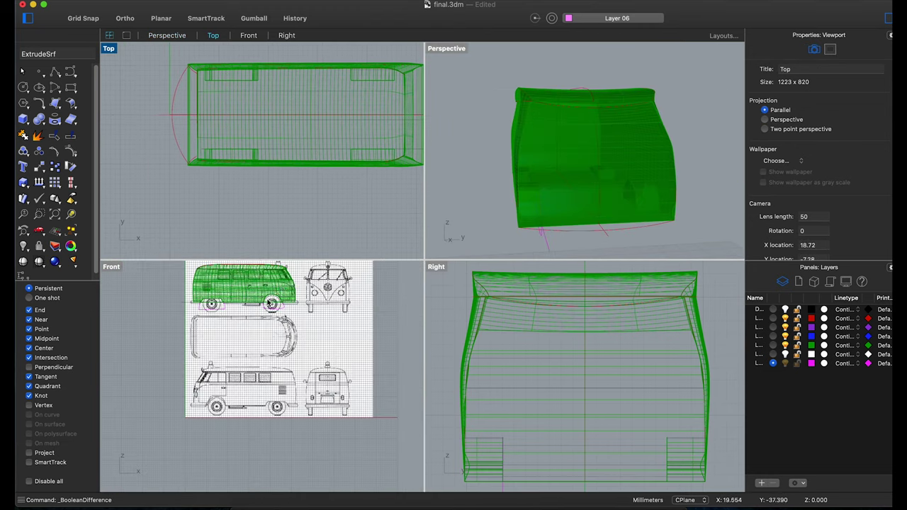
scroll(303, 290, down, 2)
scroll(303, 290, up, 2)
scroll(304, 290, up, 2)
scroll(303, 291, up, 1)
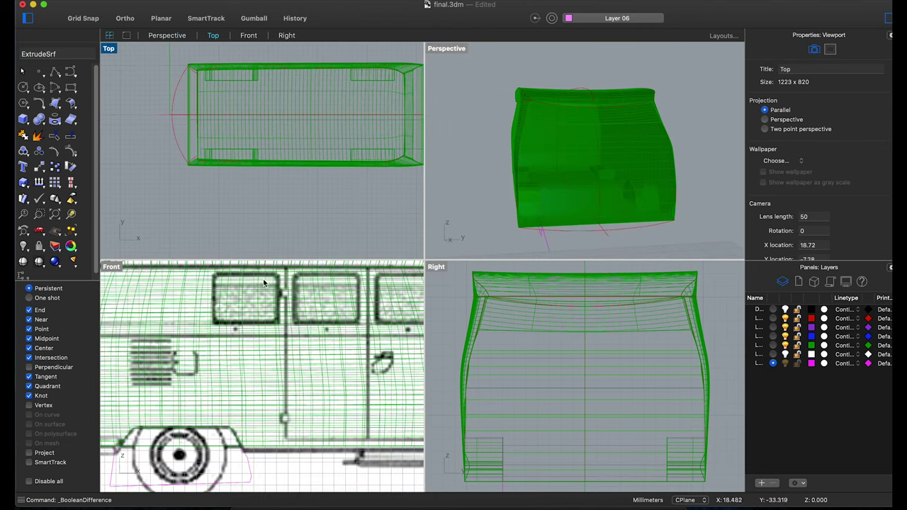
scroll(296, 386, down, 5)
scroll(297, 387, up, 2)
scroll(296, 386, up, 2)
scroll(287, 319, down, 5)
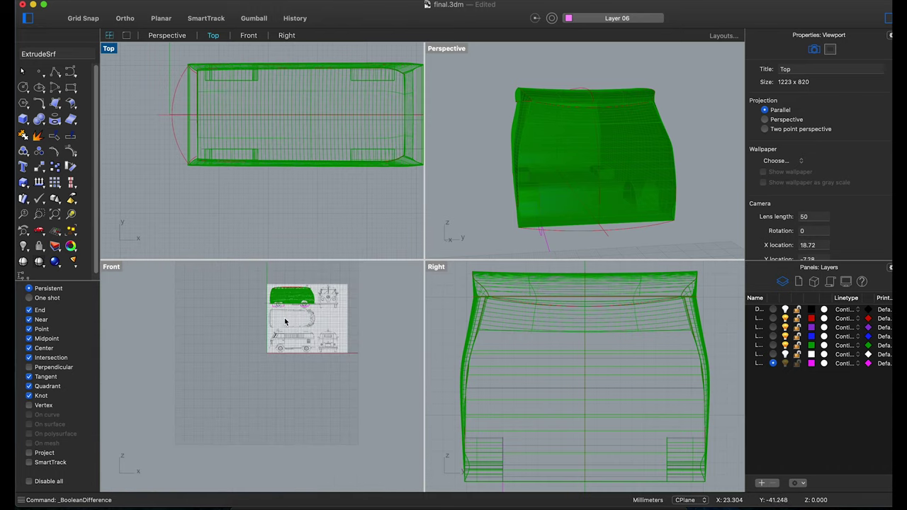
scroll(282, 291, up, 3)
scroll(281, 291, up, 3)
scroll(292, 295, up, 1)
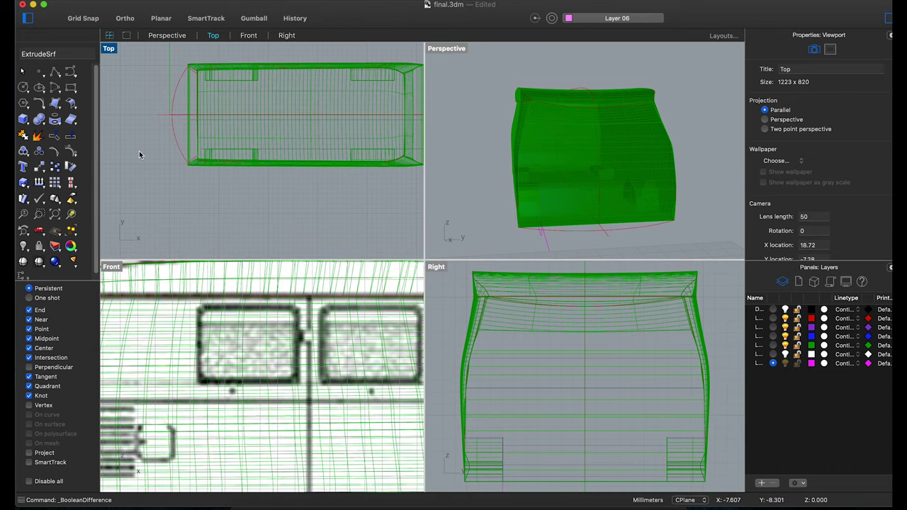
Draw a rectangle over the side window in the Front view.
click(72, 88)
click(199, 310)
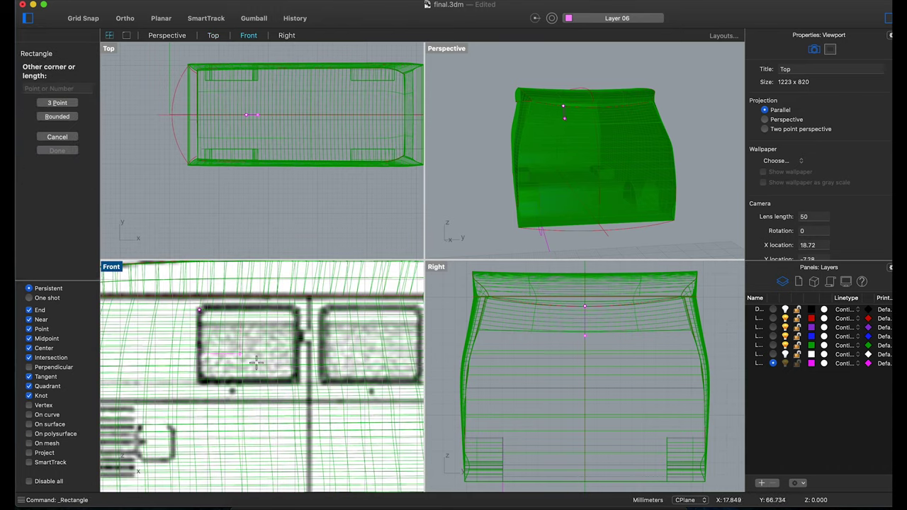
click(298, 379)
click(70, 87)
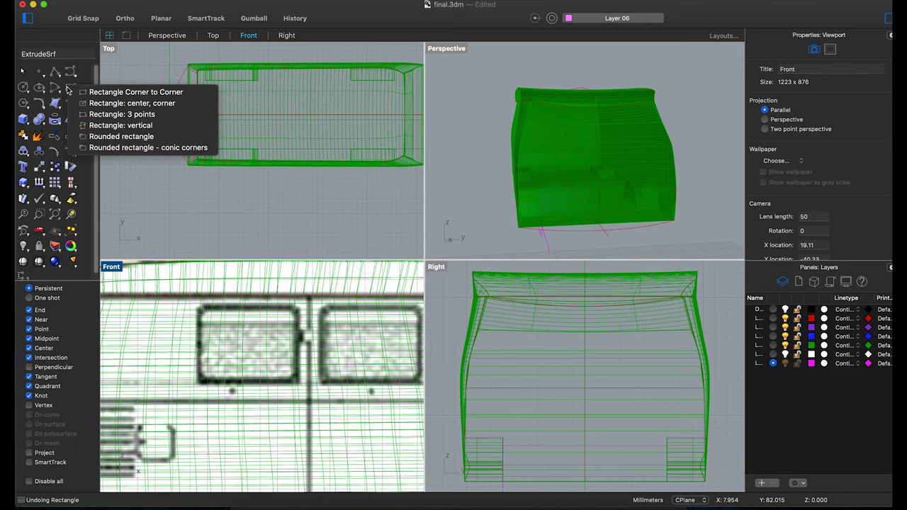
click(99, 100)
click(204, 311)
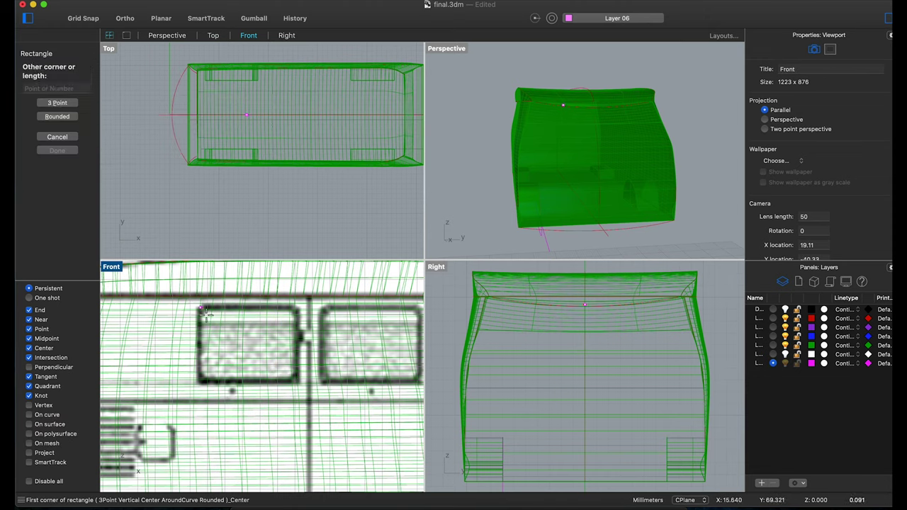
click(292, 376)
Draw a centre-and-corner rectangle inside the window, then abandon the three-point rectangle.
right_click(248, 219)
click(284, 229)
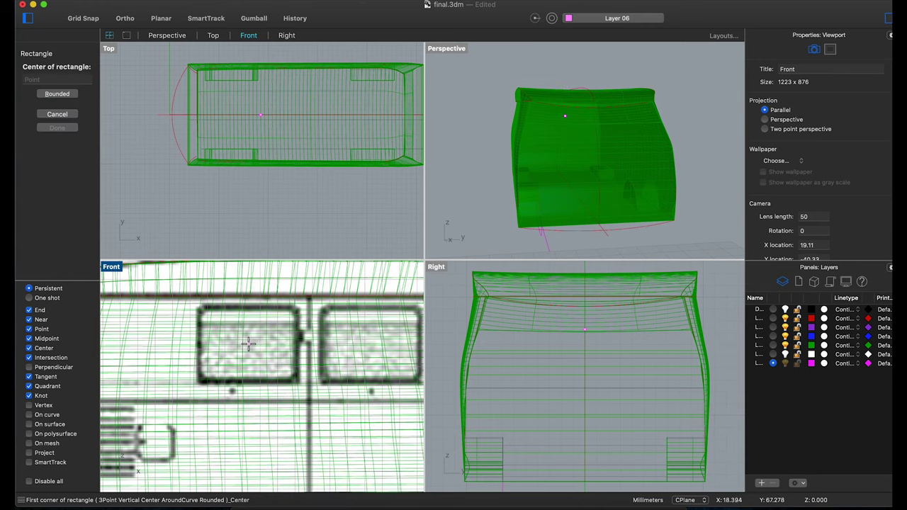
click(249, 344)
click(292, 381)
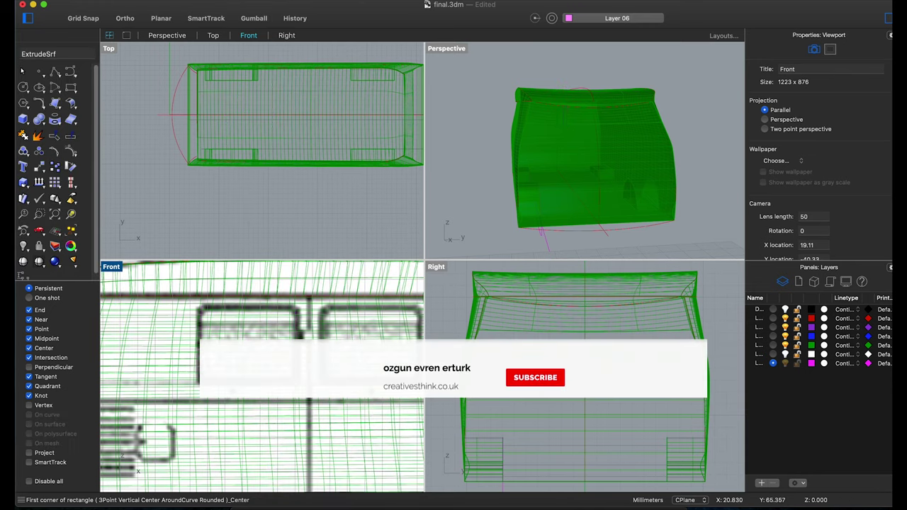
click(292, 310)
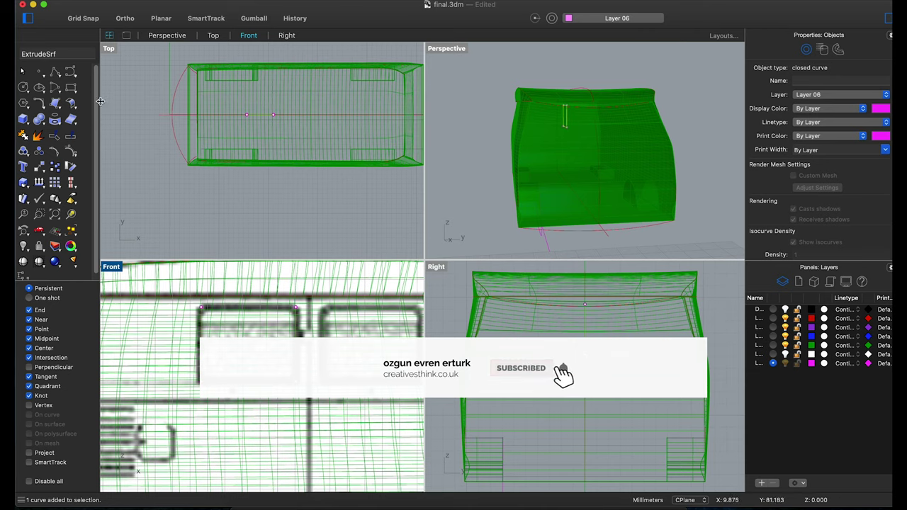
click(70, 91)
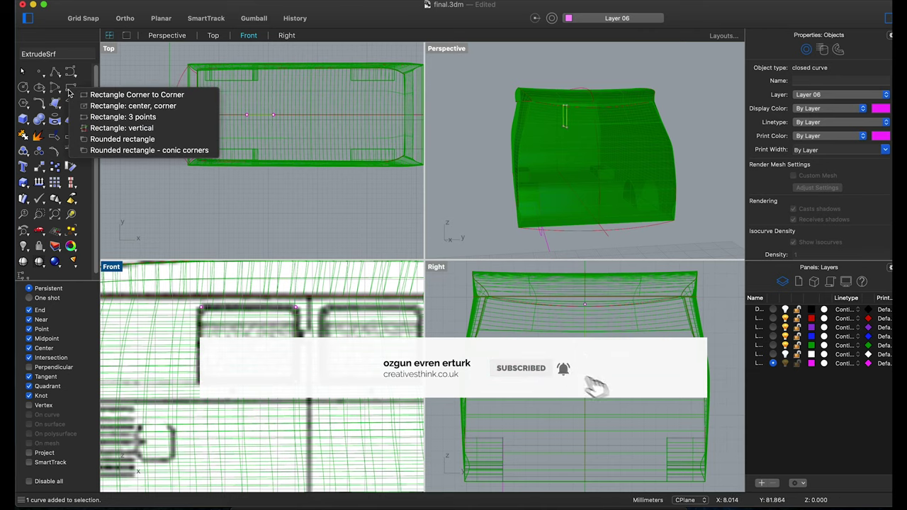
click(93, 132)
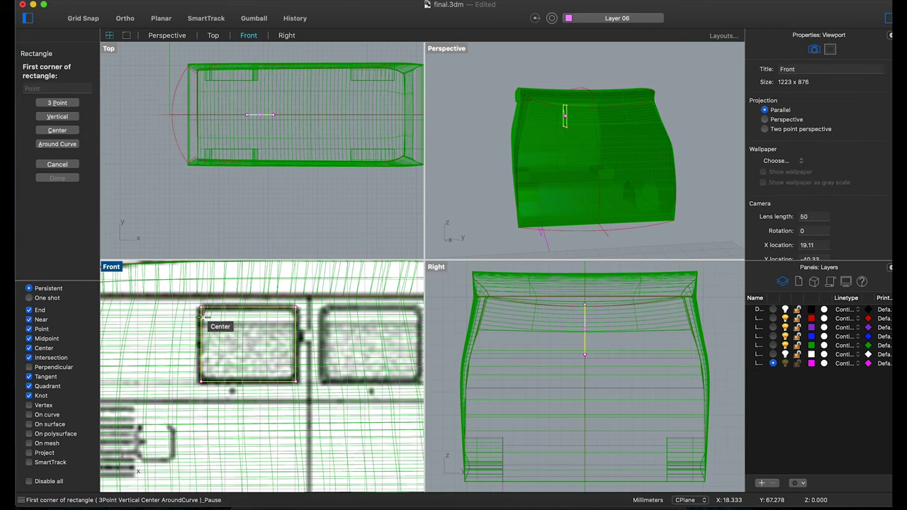
key(Escape)
Select the green van polysurface and hide it, leaving only the red curves.
scroll(204, 312, up, 3)
scroll(204, 312, up, 3)
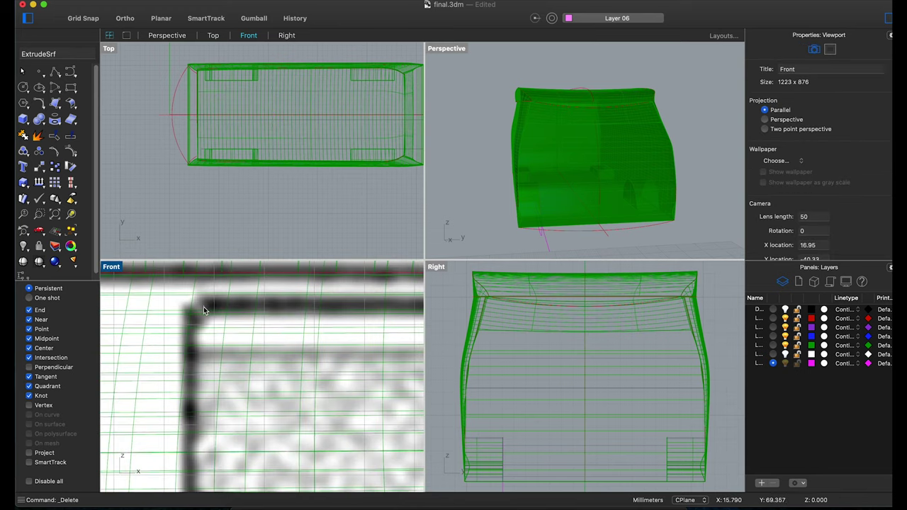
click(204, 312)
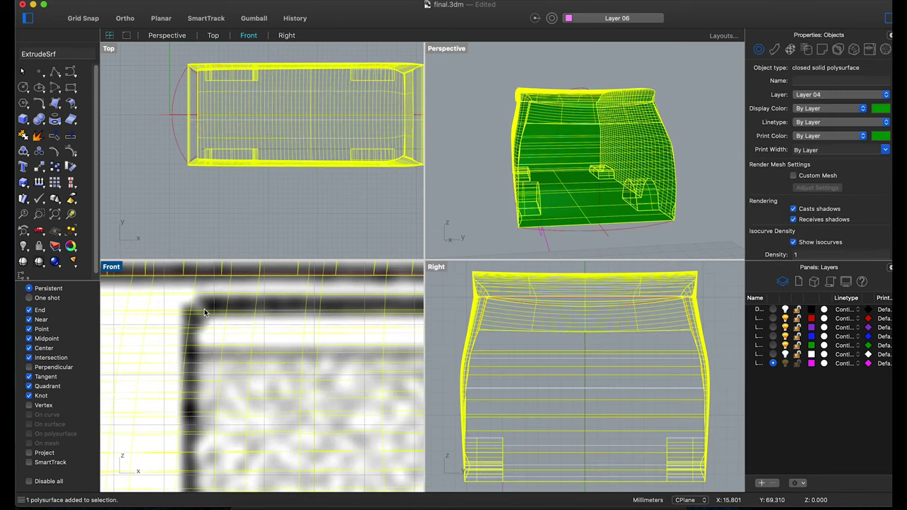
click(22, 248)
click(23, 246)
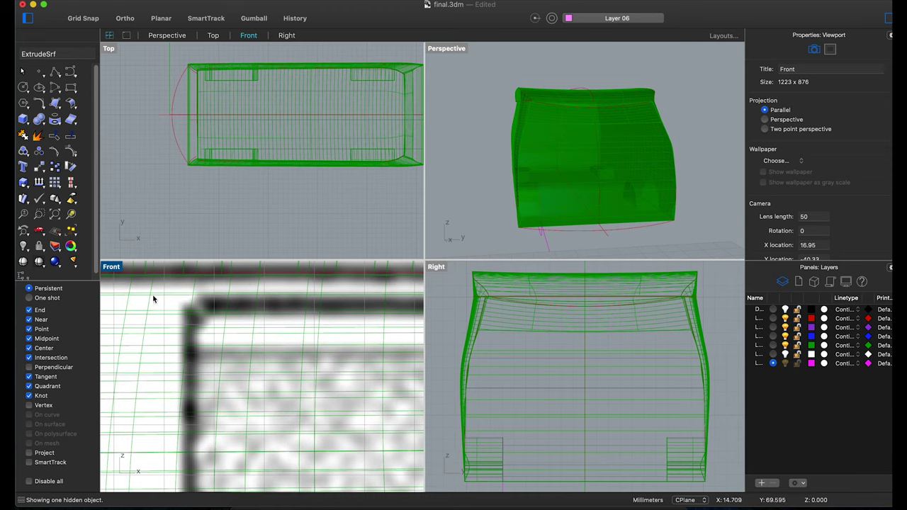
scroll(171, 309, down, 2)
click(172, 308)
click(24, 248)
Draw a rounded rectangle over the first side window in the Front view.
right_click(159, 211)
mouse_move(209, 219)
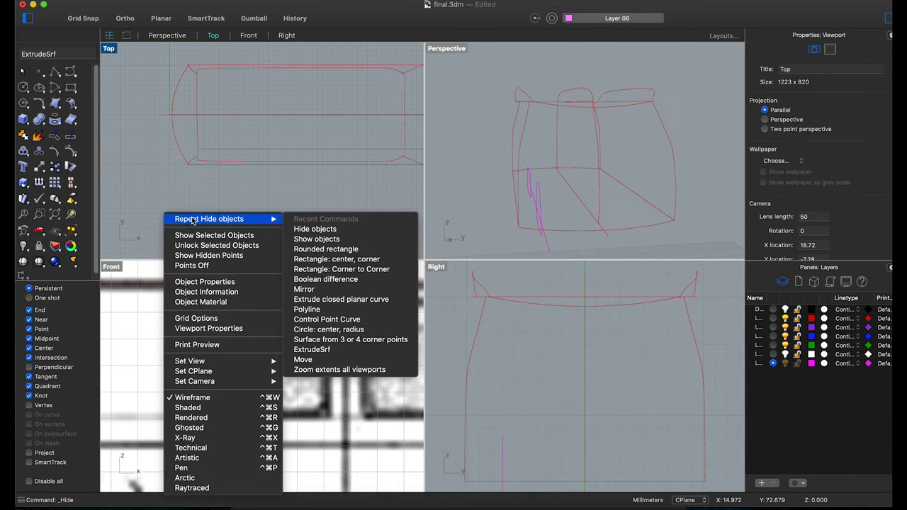
click(312, 276)
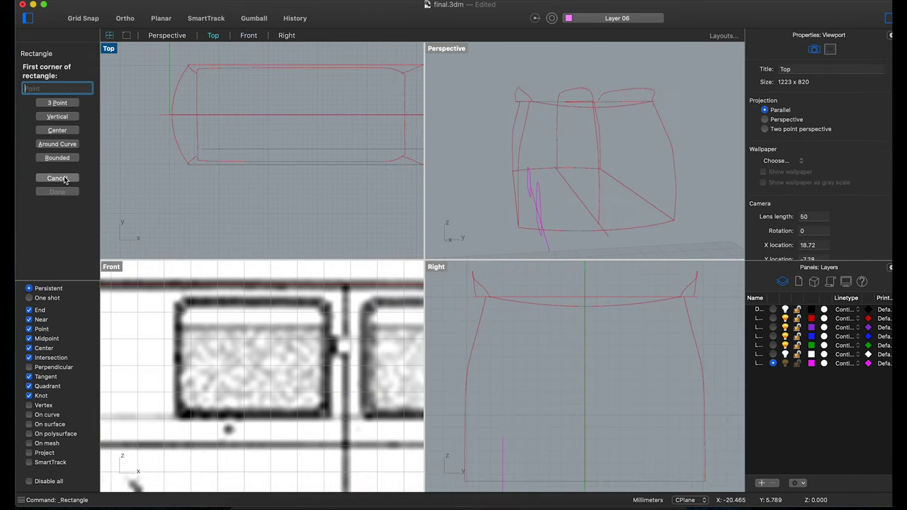
click(64, 180)
click(77, 92)
click(142, 140)
click(177, 304)
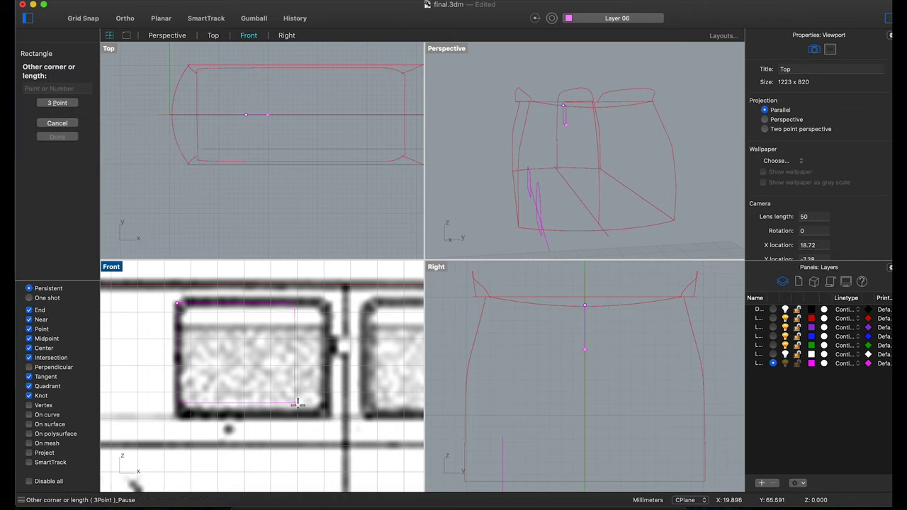
click(325, 417)
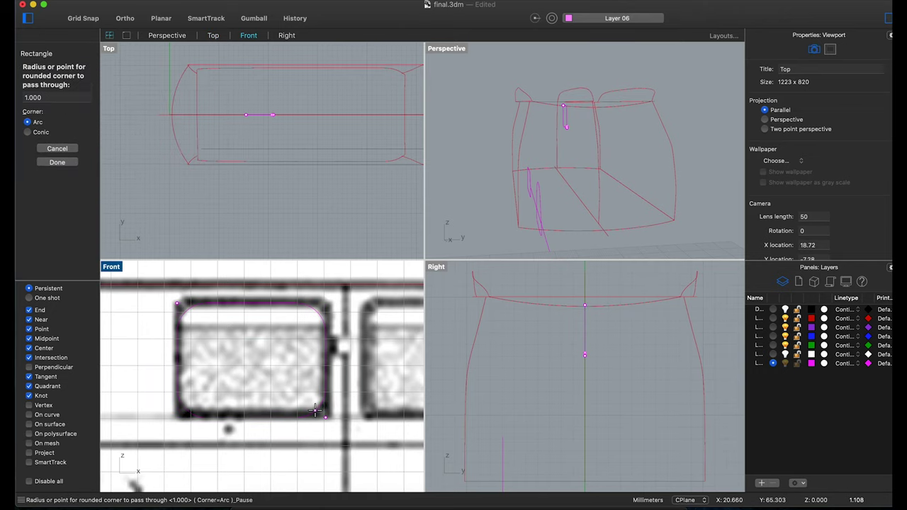
click(321, 416)
text(ExtrudeSrfc)
scroll(283, 383, down, 5)
scroll(192, 353, up, 3)
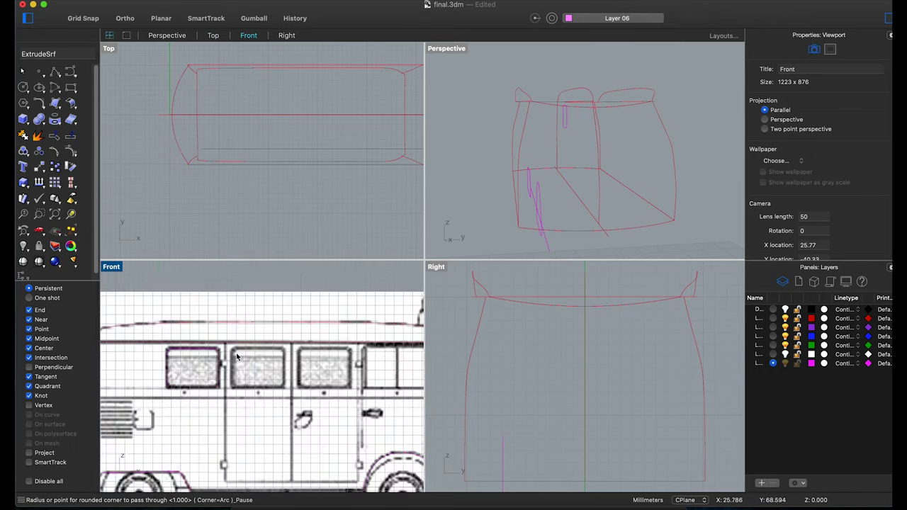
Copy the rounded window outline, using a point on its edge as the base point.
text(opy)
key(Return)
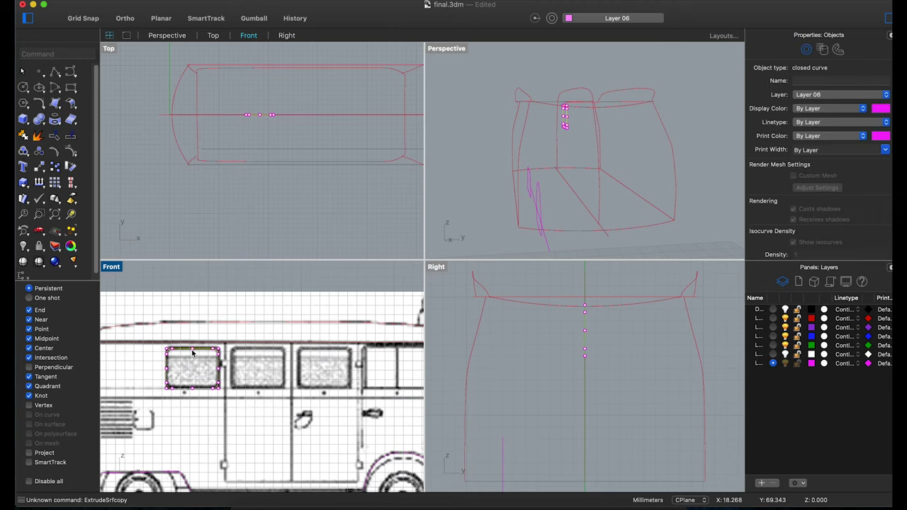
scroll(169, 369, up, 3)
right_click(169, 368)
key(Escape)
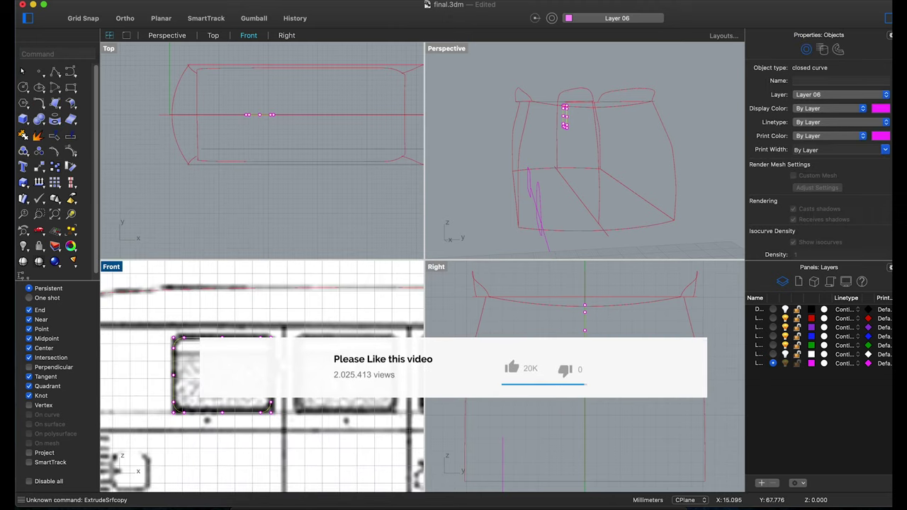
text(copy)
key(Return)
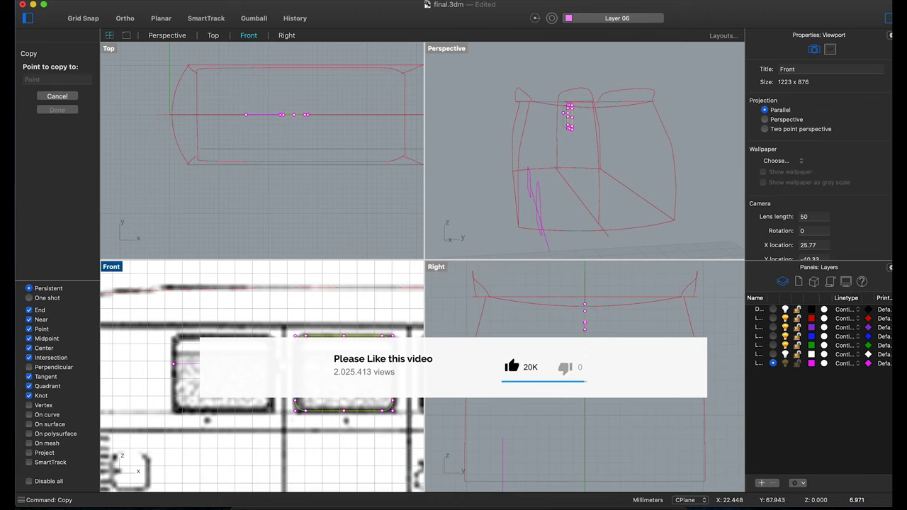
click(170, 364)
Place copies of the outline over the next two side windows.
scroll(283, 376, down, 3)
scroll(283, 376, up, 3)
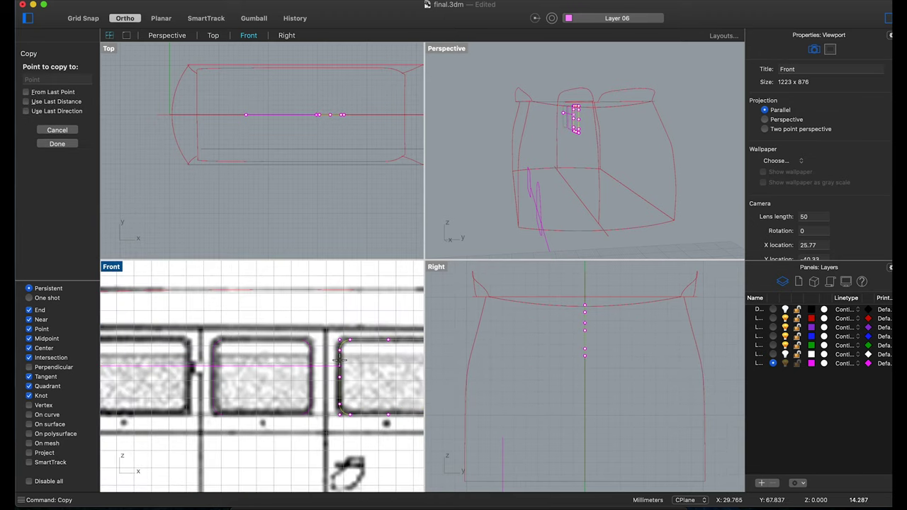
scroll(340, 360, down, 3)
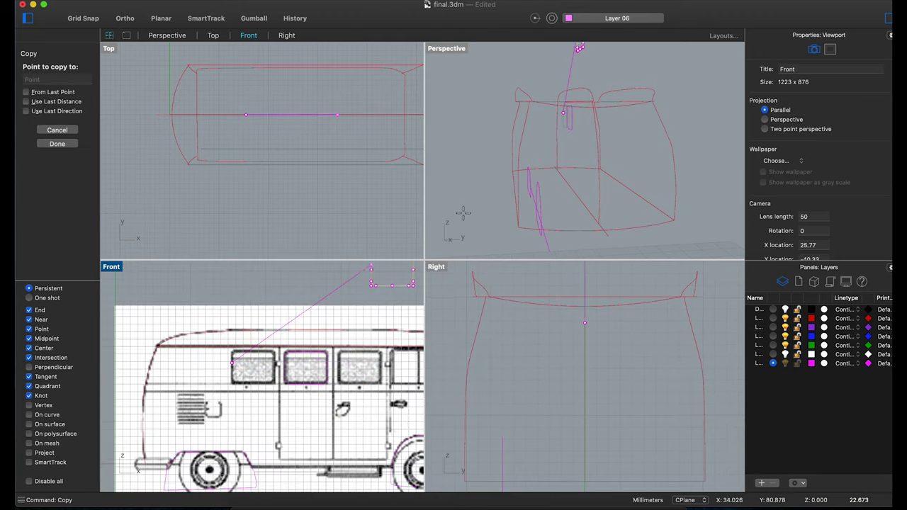
right_drag(463, 212, 510, 212)
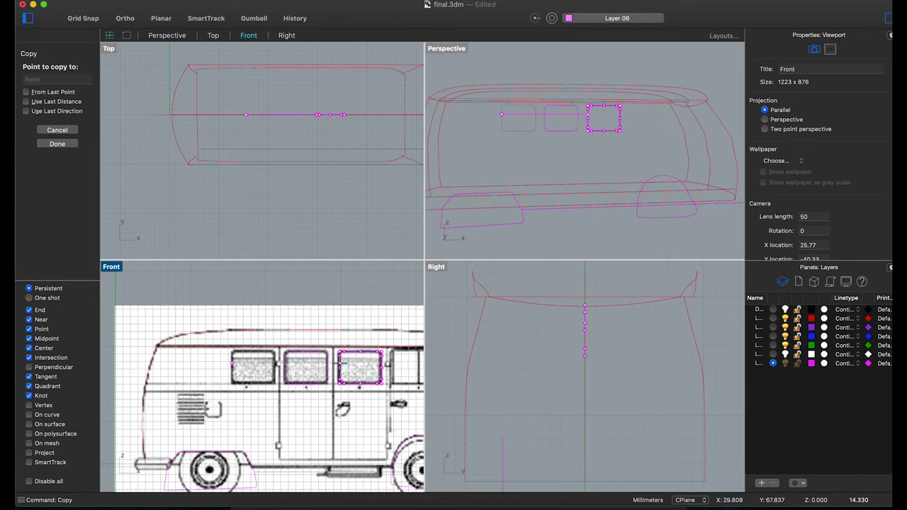
scroll(343, 361, down, 3)
scroll(341, 363, up, 5)
scroll(333, 365, down, 1)
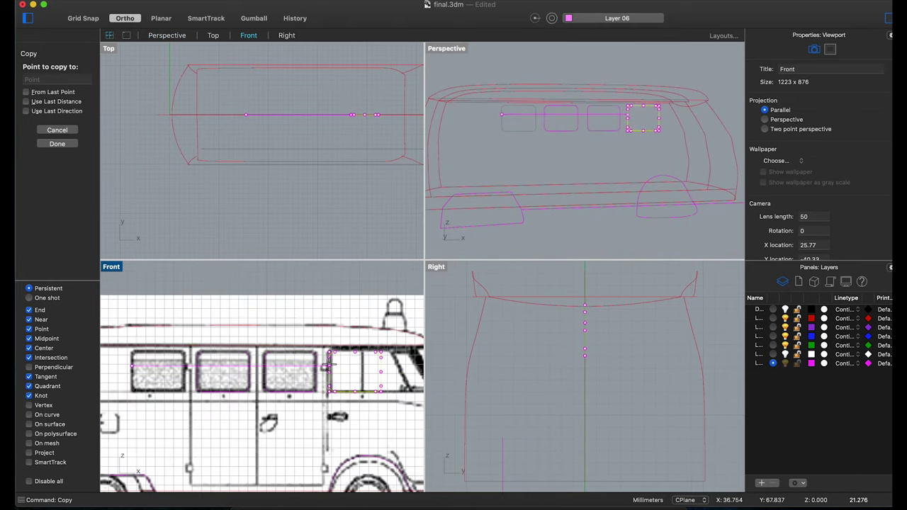
click(328, 367)
key(Return)
Shift the last outline copy right so it sits over the rear window.
scroll(326, 372, down, 2)
scroll(323, 376, down, 2)
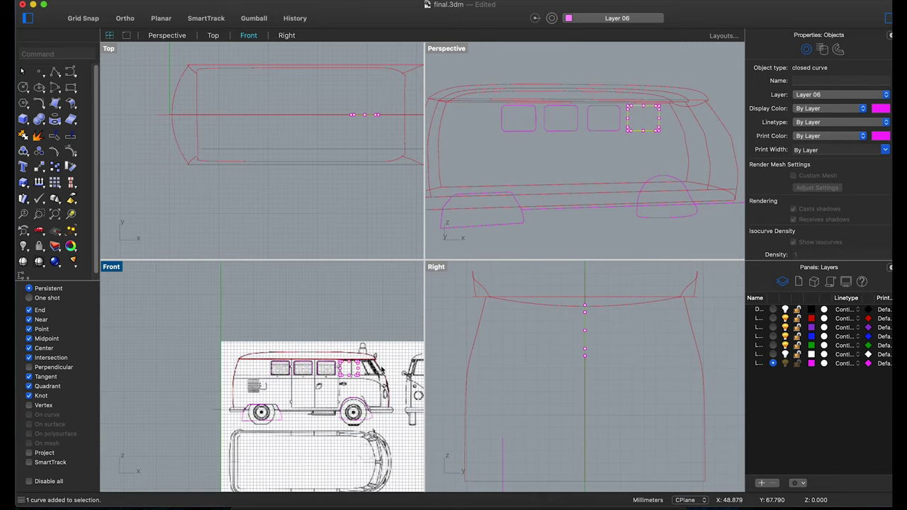
scroll(320, 380, up, 4)
click(320, 362)
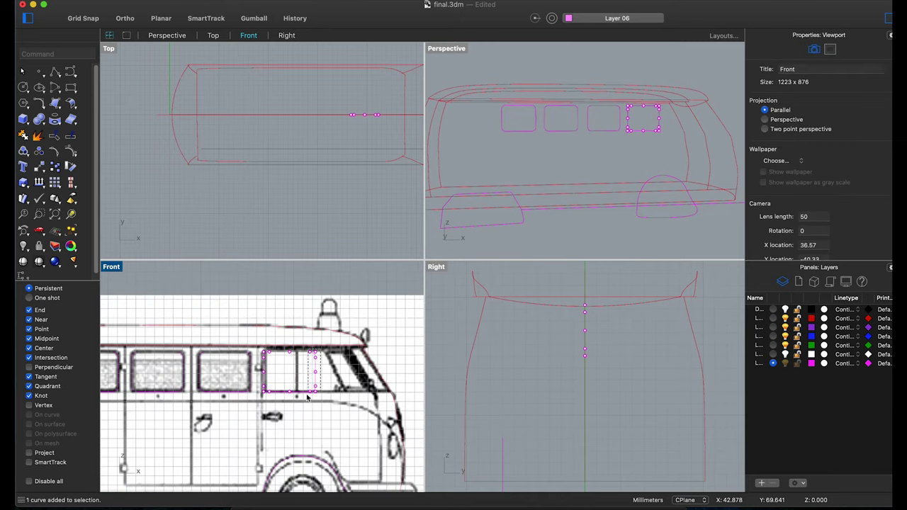
drag(311, 395, 398, 402)
key(Escape)
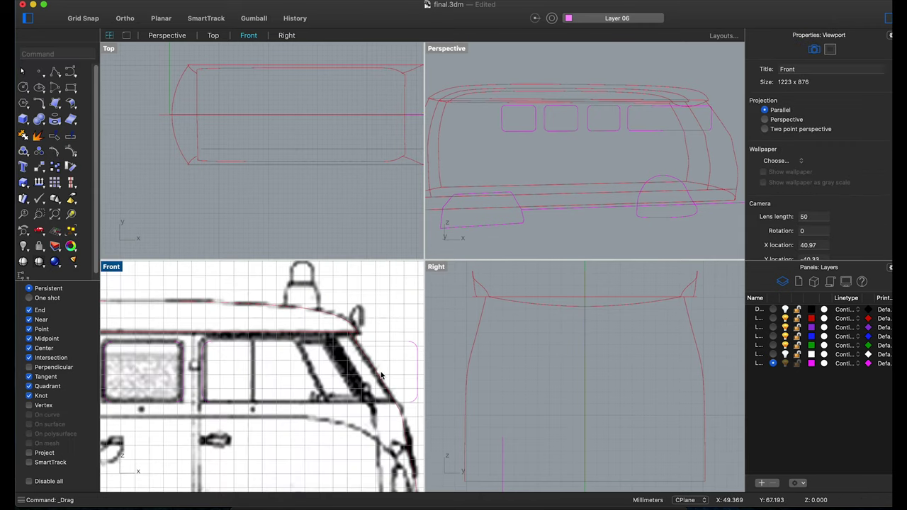
Move all four window outlines out beside the van body in Top view.
right_drag(588, 173, 608, 170)
scroll(334, 273, down, 3)
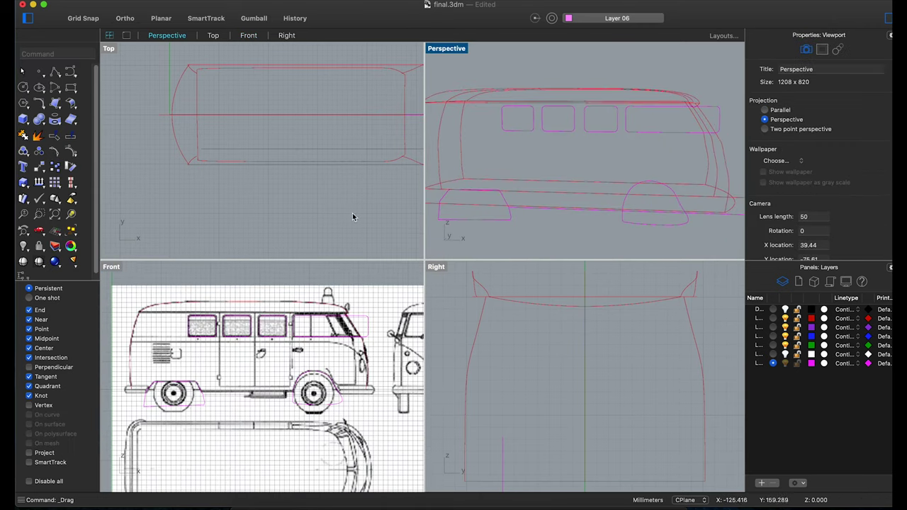
click(368, 333)
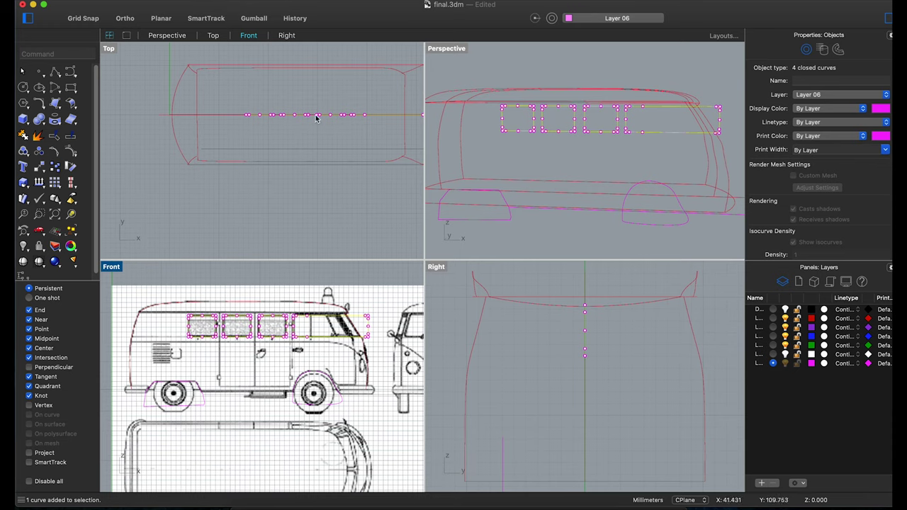
drag(317, 118, 316, 197)
click(281, 233)
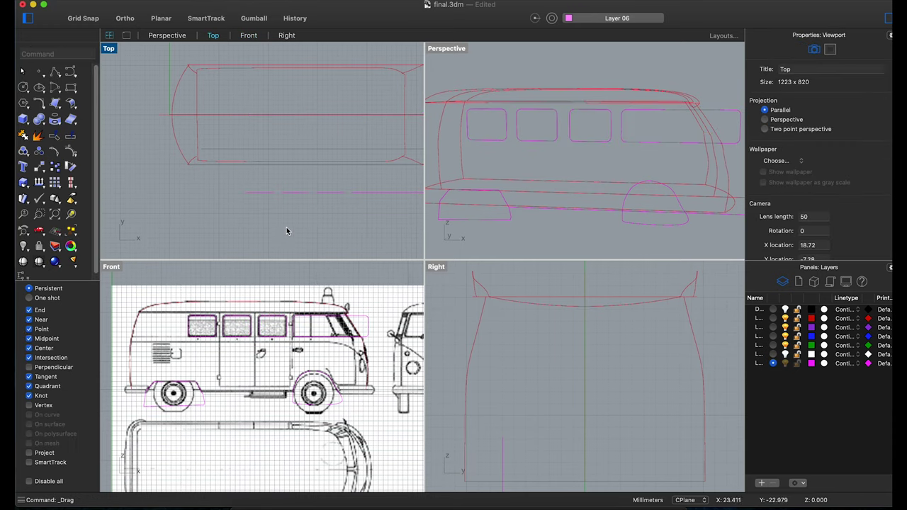
Send the three wheel-arch curves to another layer and show the hidden van body.
scroll(286, 227, down, 3)
click(350, 173)
key(Escape)
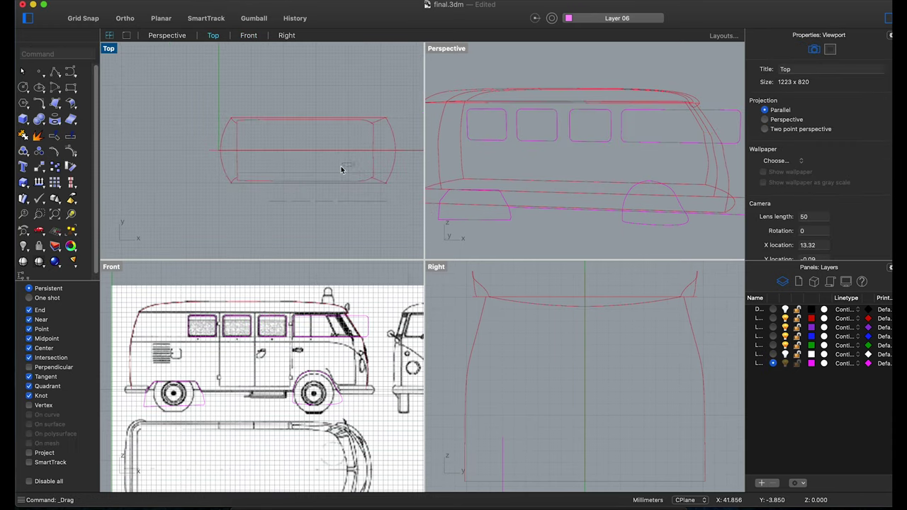
drag(257, 179, 258, 180)
right_click(766, 309)
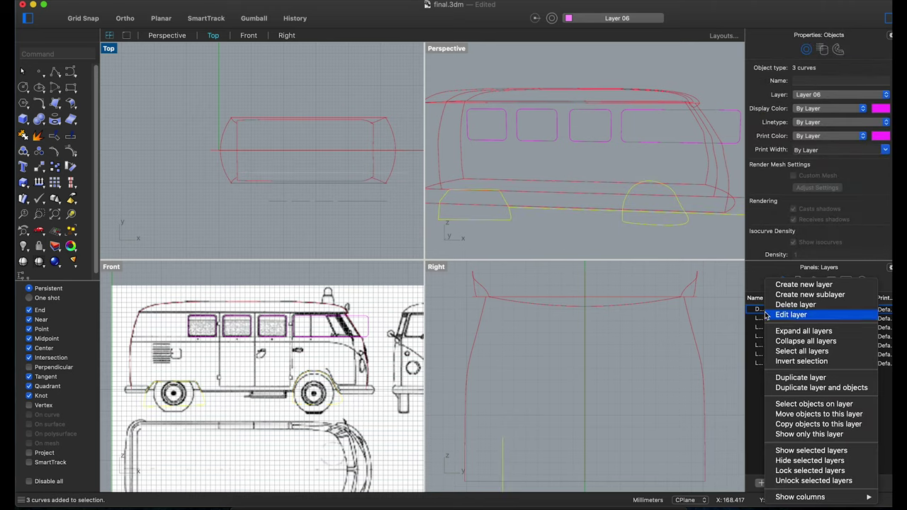
click(798, 415)
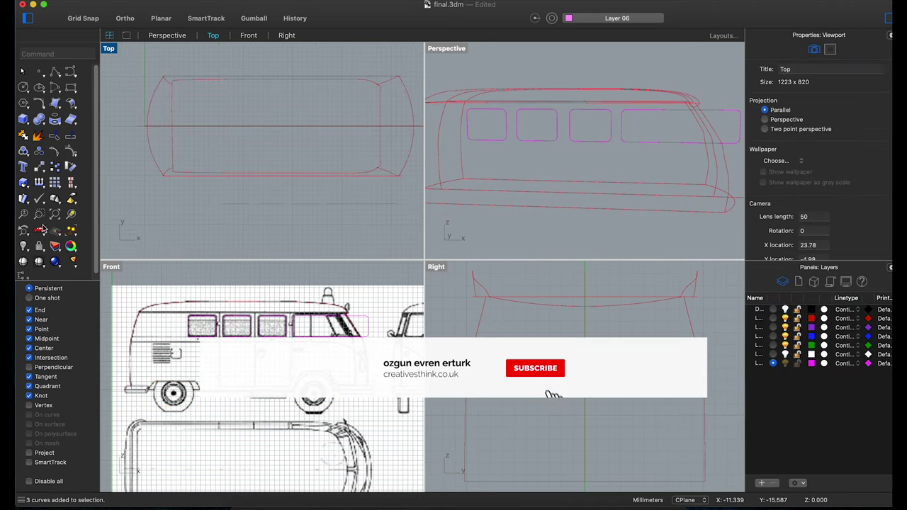
click(23, 247)
Split the van body using the window outlines as cutters.
scroll(592, 299, up, 2)
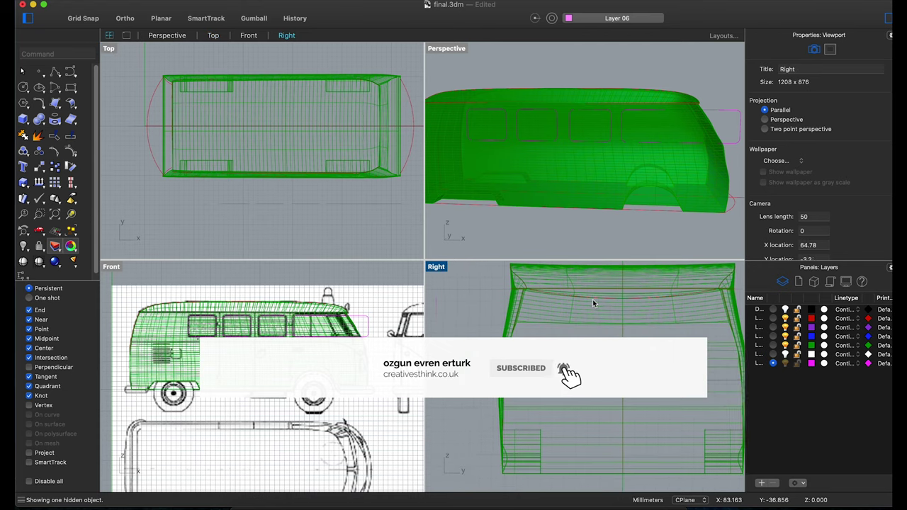
scroll(570, 177, down, 3)
scroll(576, 170, down, 2)
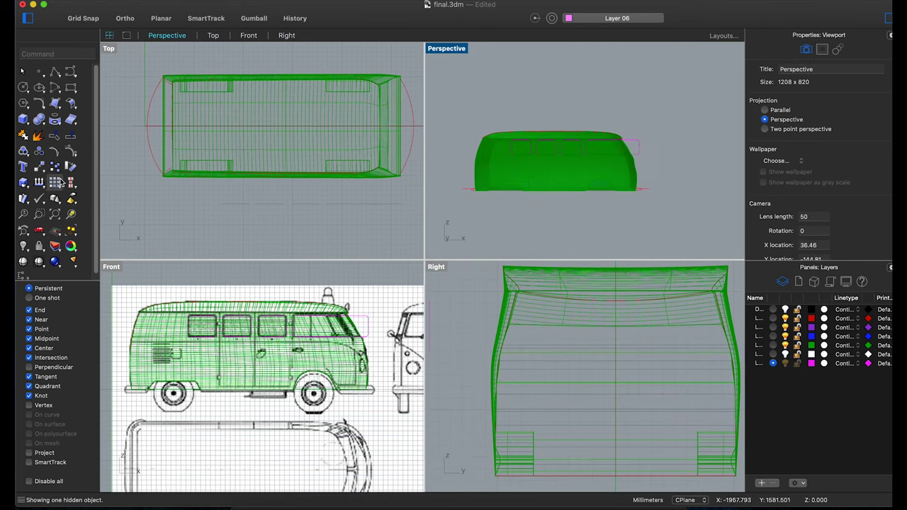
click(56, 122)
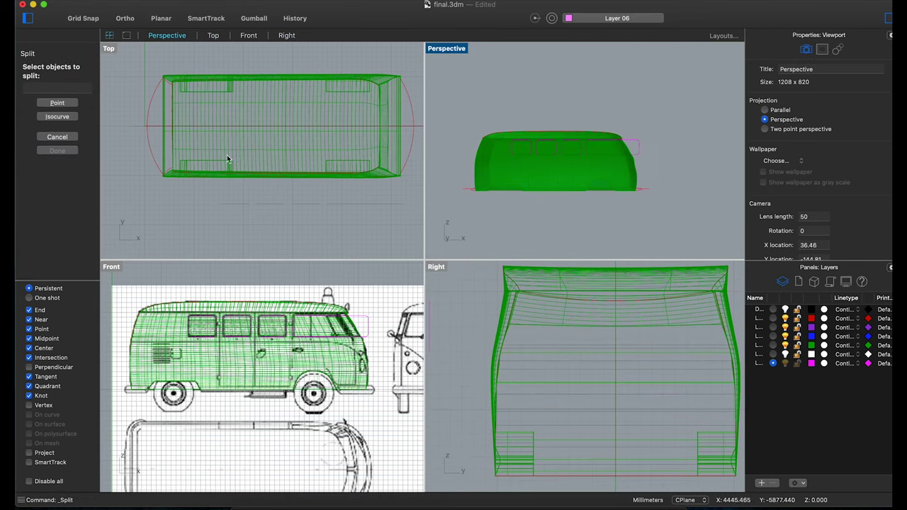
click(202, 151)
key(Return)
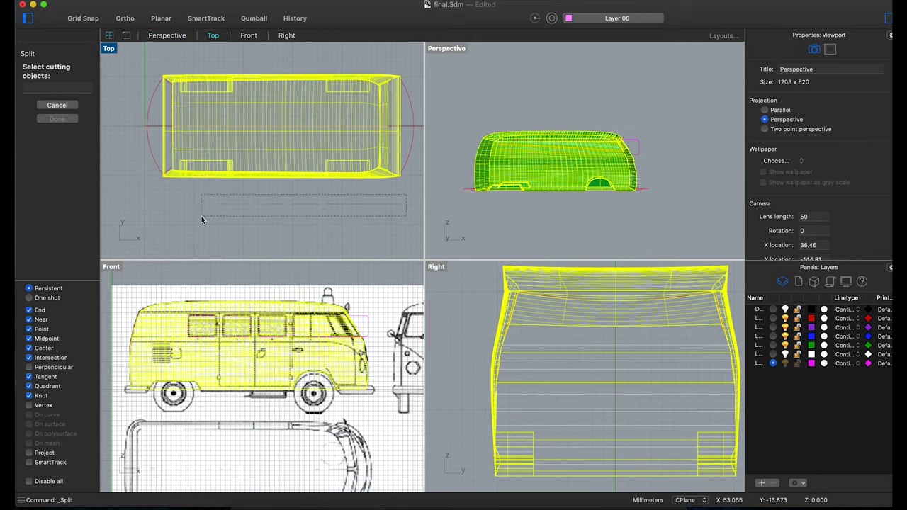
drag(201, 220, 203, 220)
key(Return)
Retry the split, window-selecting objects in Top and picking the cutter in Perspective.
scroll(304, 313, up, 3)
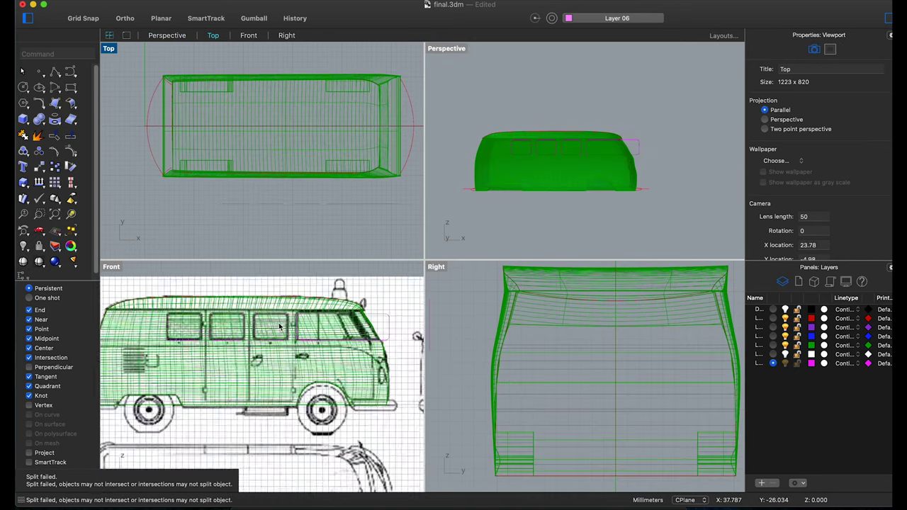
click(270, 324)
click(297, 226)
key(Return)
drag(189, 215, 413, 190)
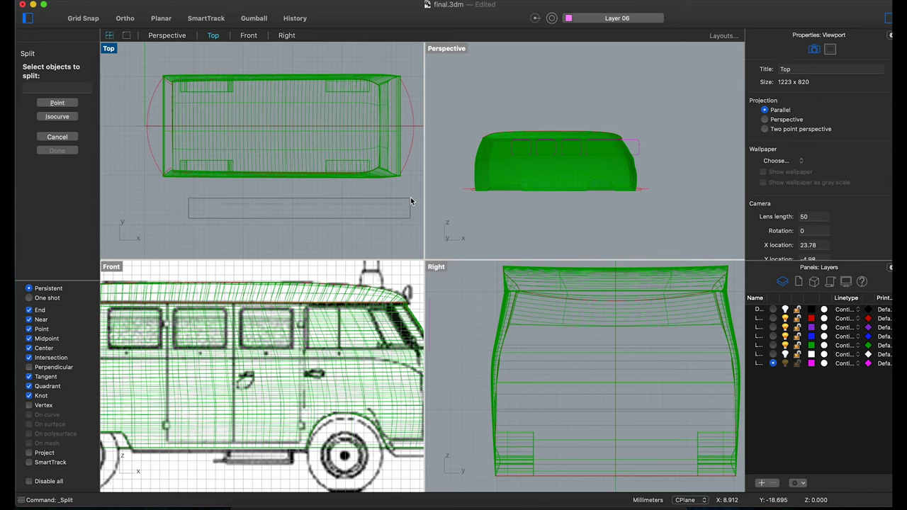
key(Return)
click(524, 179)
key(Return)
Orbit closer to the van's side and select the four window outlines.
right_drag(524, 180, 534, 149)
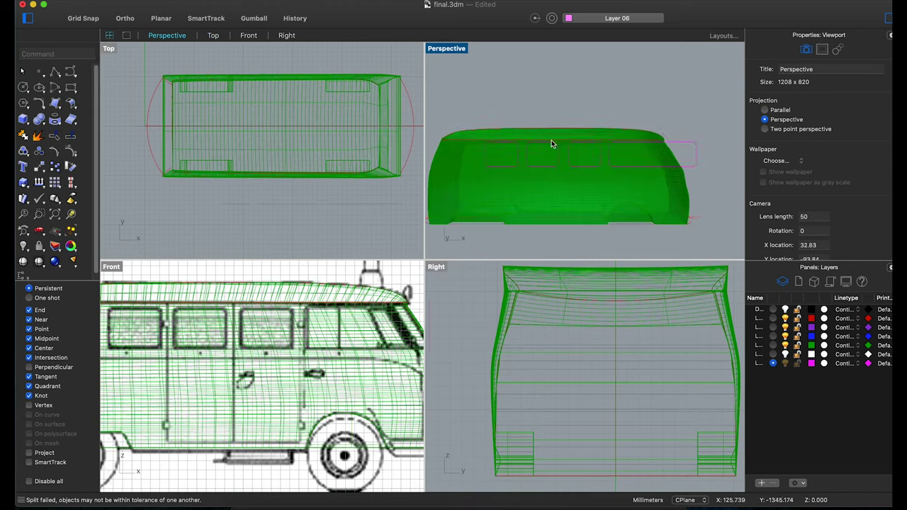
scroll(292, 204, down, 2)
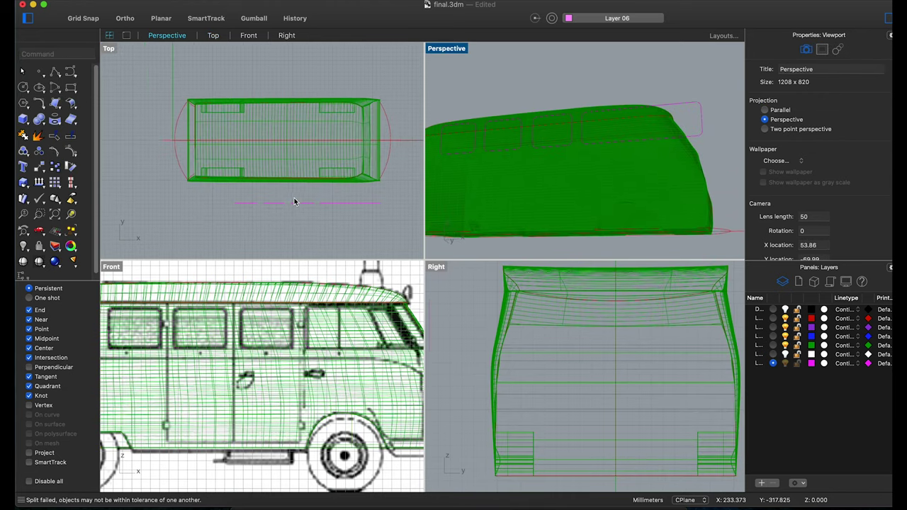
scroll(292, 209, down, 1)
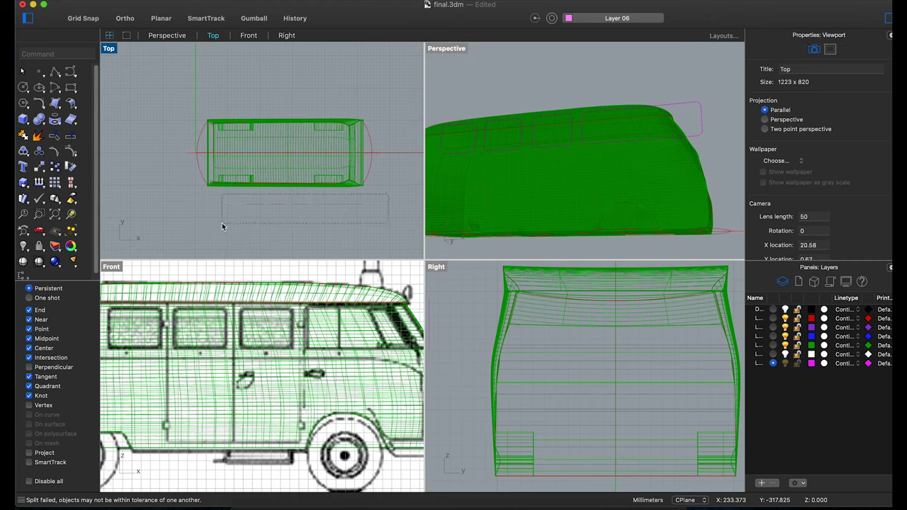
drag(222, 227, 222, 226)
Extrude the four window outlines into closed solid boxes.
click(21, 120)
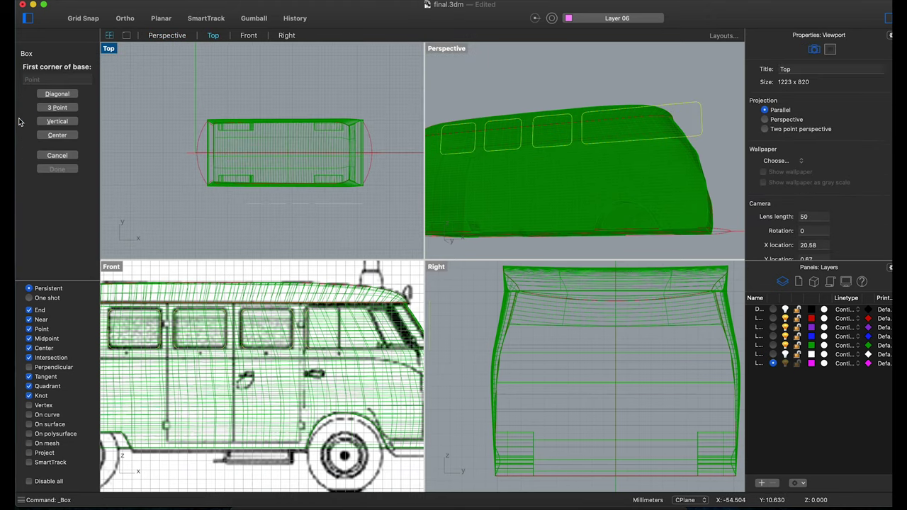
key(Escape)
drag(21, 121, 75, 292)
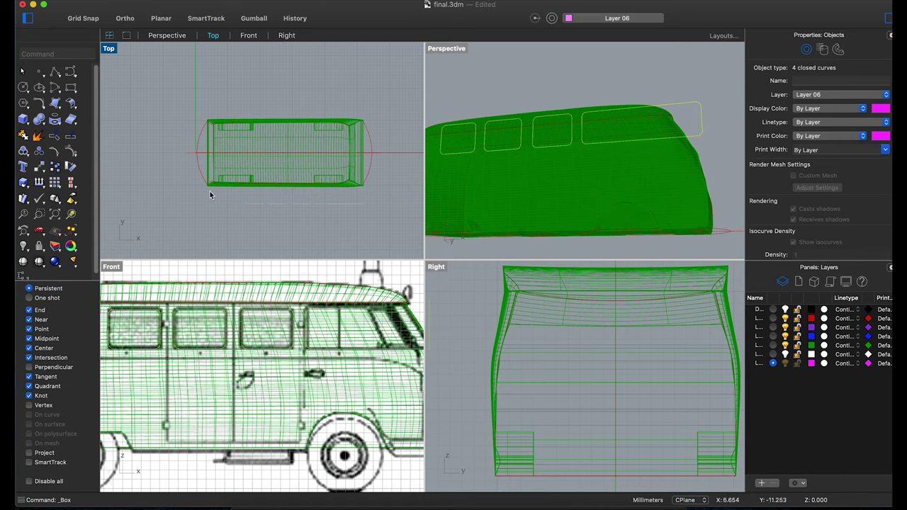
drag(23, 122, 85, 395)
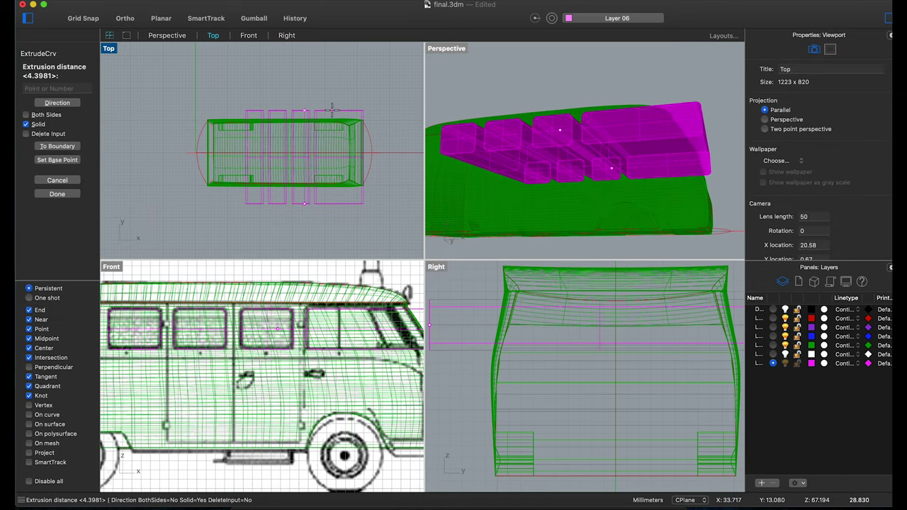
key(Return)
right_drag(568, 157, 588, 172)
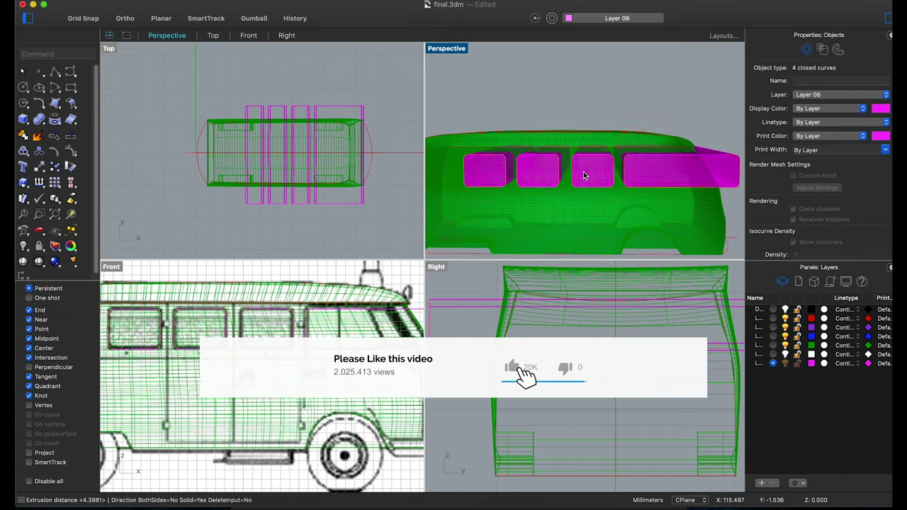
Boolean-split the van body with the four window boxes as cutters.
click(297, 221)
drag(41, 121, 58, 51)
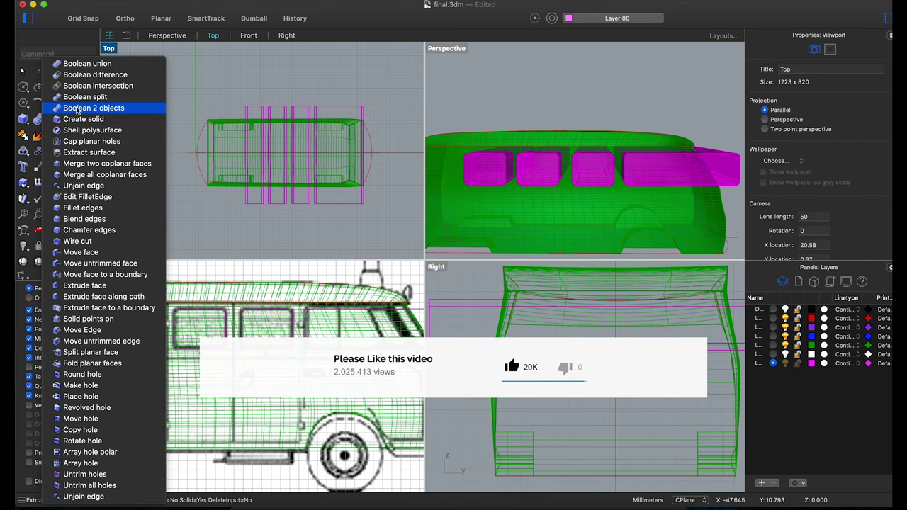
click(228, 144)
key(Return)
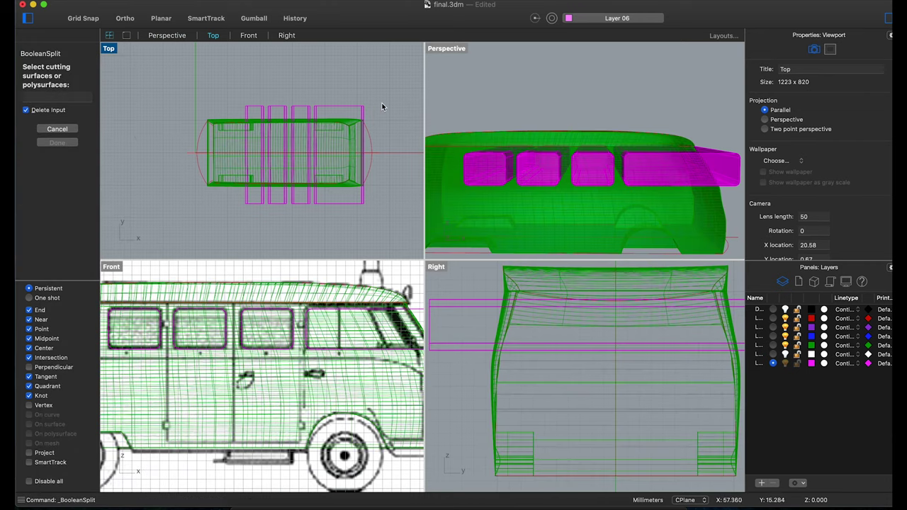
key(ctrl+a)
key(Return)
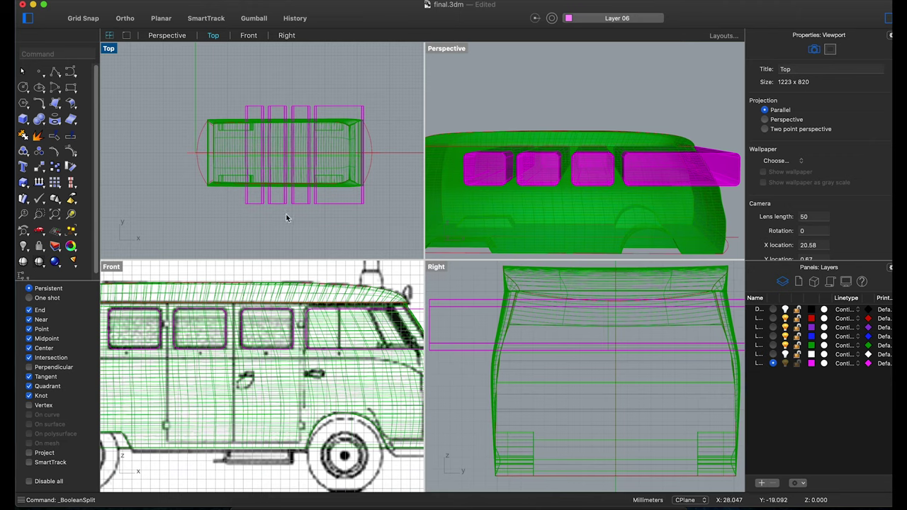
Delete the window cutter boxes and their outline curves.
click(243, 201)
click(239, 193)
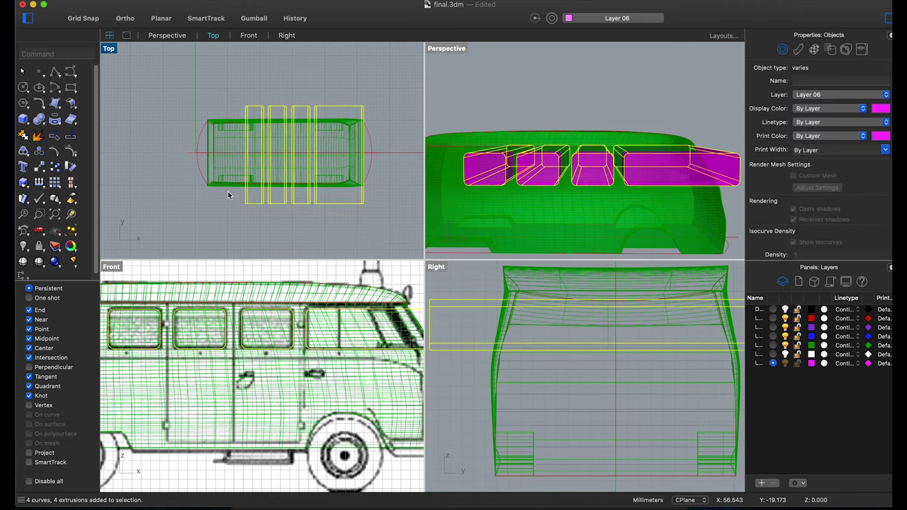
key(Delete)
mouse_move(541, 174)
right_down()
mouse_move(485, 173)
mouse_move(556, 177)
right_up()
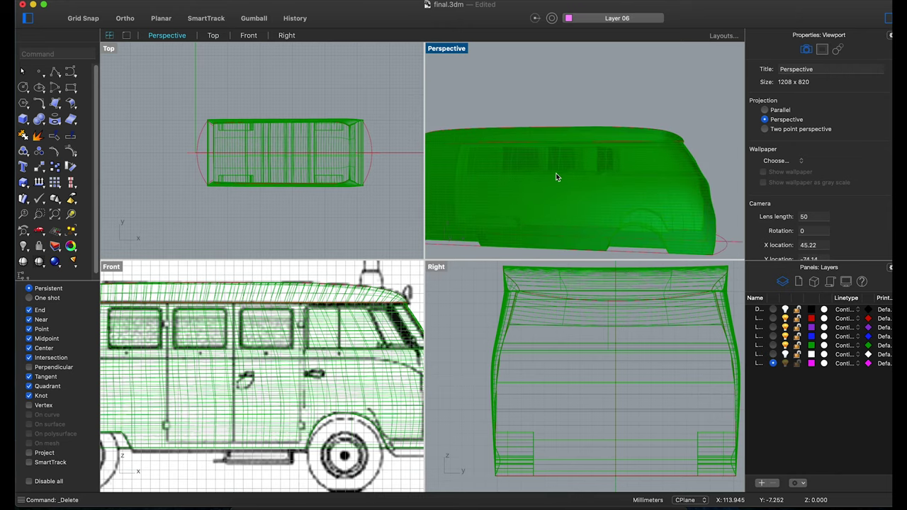
Select the cut-out side window pieces, leaving the van body unselected.
click(496, 165)
click(537, 182)
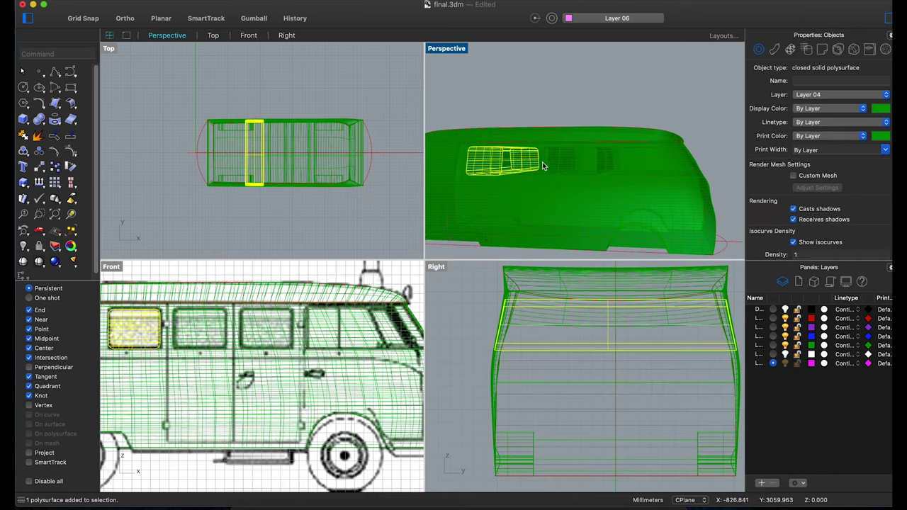
scroll(542, 177, up, 3)
shift+click(545, 181)
key(Escape)
scroll(545, 113, up, 2)
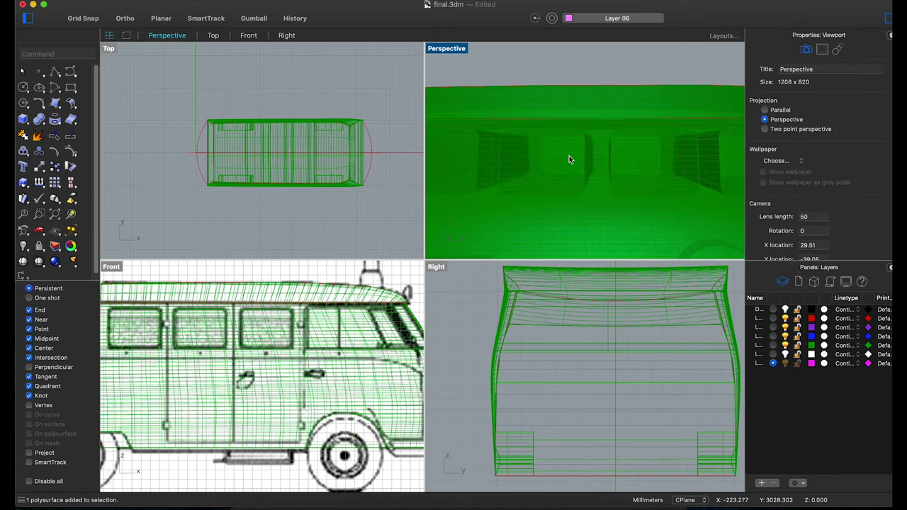
click(640, 161)
shift+click(560, 162)
shift+click(477, 165)
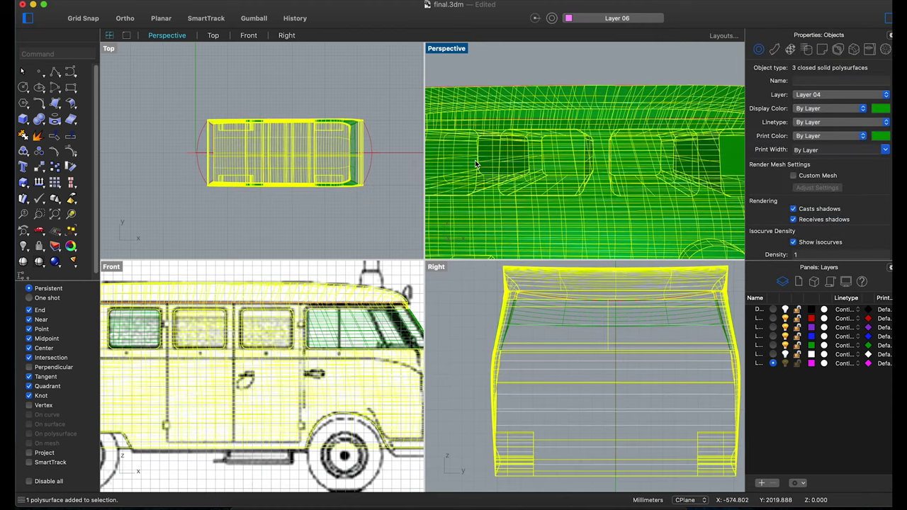
scroll(532, 180, down, 5)
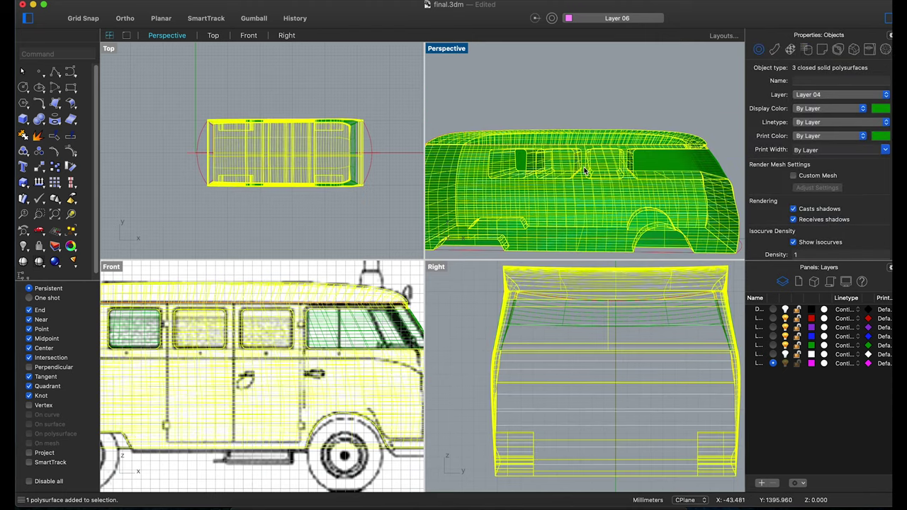
shift+click(528, 164)
shift+click(649, 170)
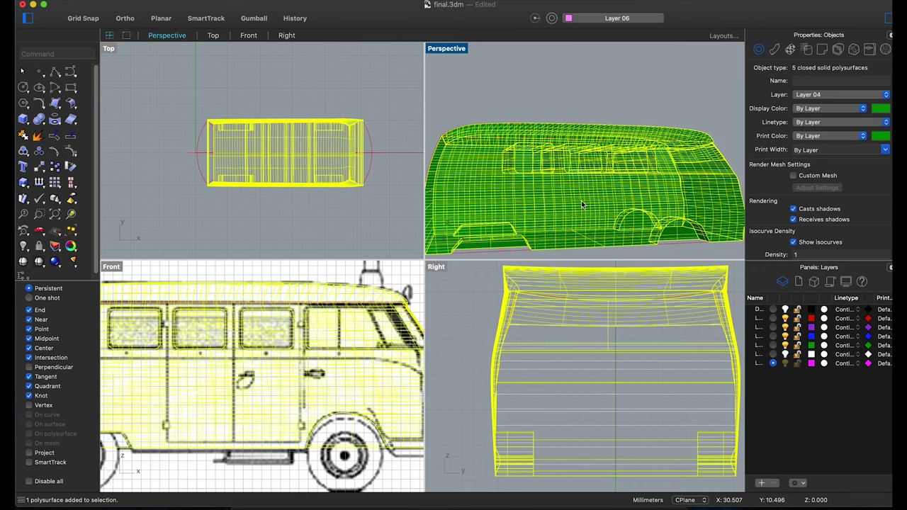
ctrl+click(581, 205)
scroll(276, 131, up, 3)
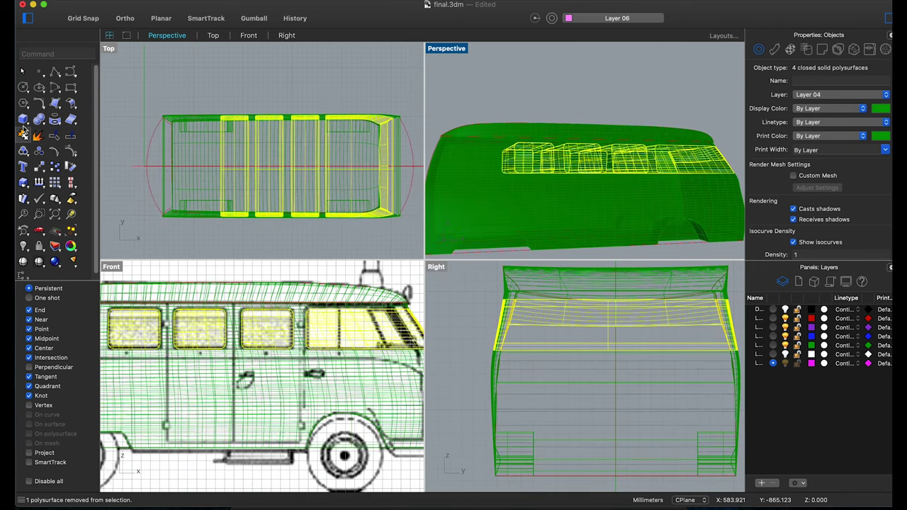
Scale the window pieces 1-D from the van centre line to make them thin.
click(41, 187)
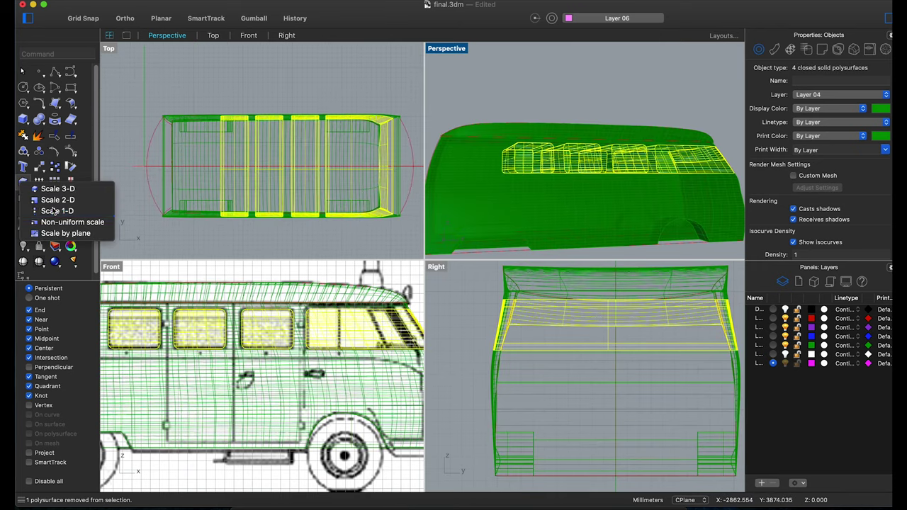
click(55, 210)
click(222, 166)
click(221, 247)
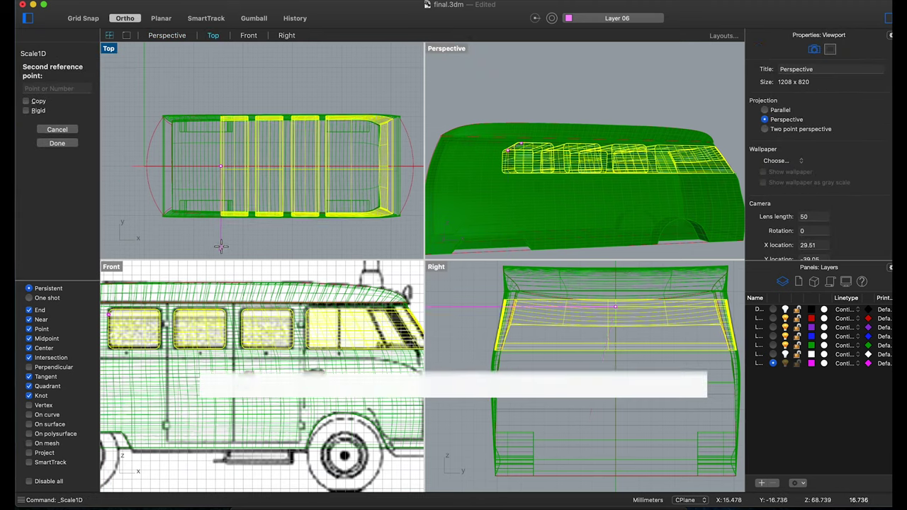
click(490, 117)
right_drag(491, 117, 499, 154)
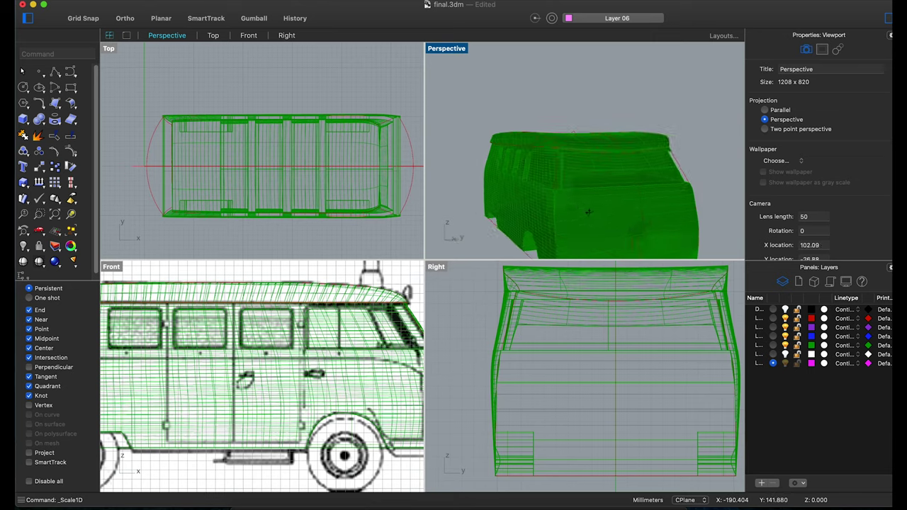
mouse_move(559, 247)
right_down()
mouse_move(557, 210)
mouse_move(631, 282)
mouse_move(543, 169)
right_up()
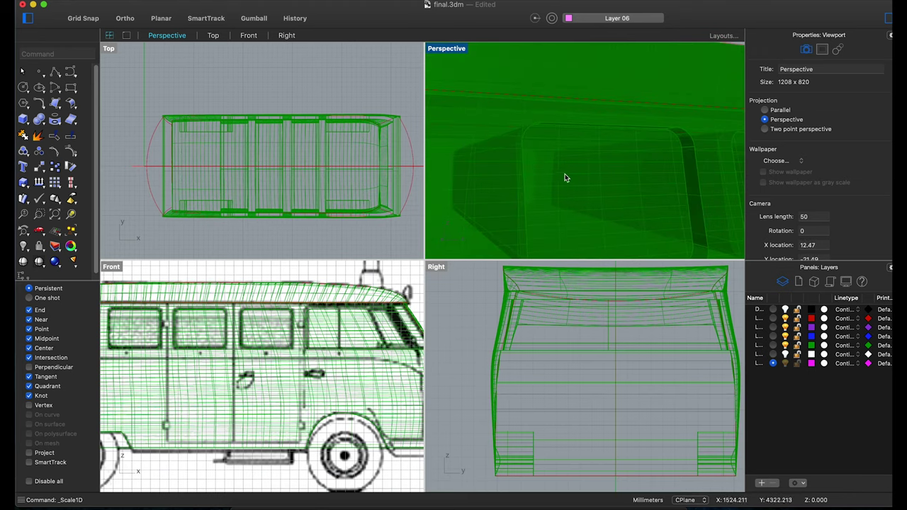
Hide the van body and explode the window pieces into separate surfaces.
click(495, 206)
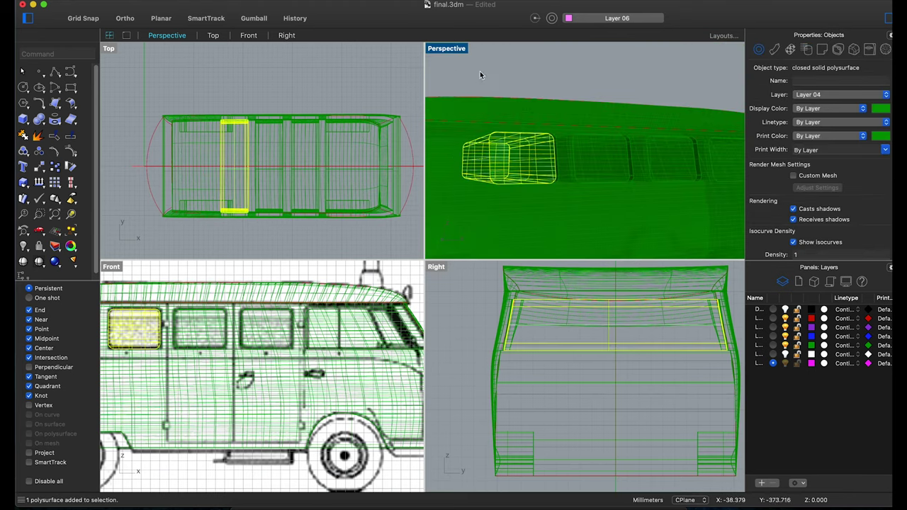
scroll(469, 122, up, 5)
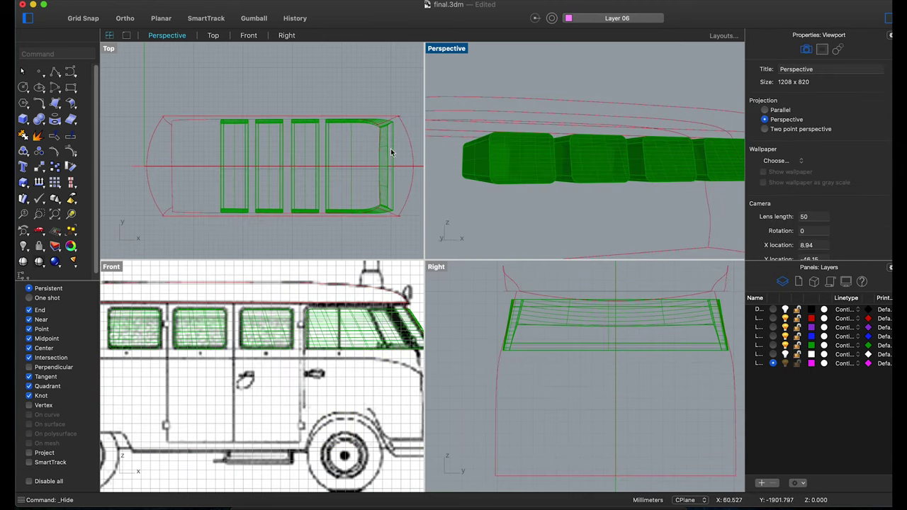
drag(340, 159, 214, 161)
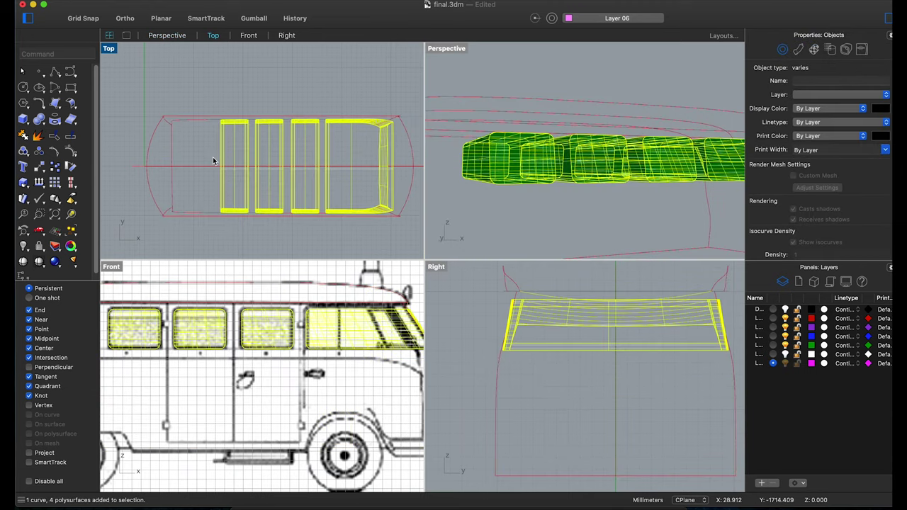
click(44, 144)
click(240, 90)
Delete the windows' side surfaces, leaving only the flat side panes.
scroll(240, 142, up, 2)
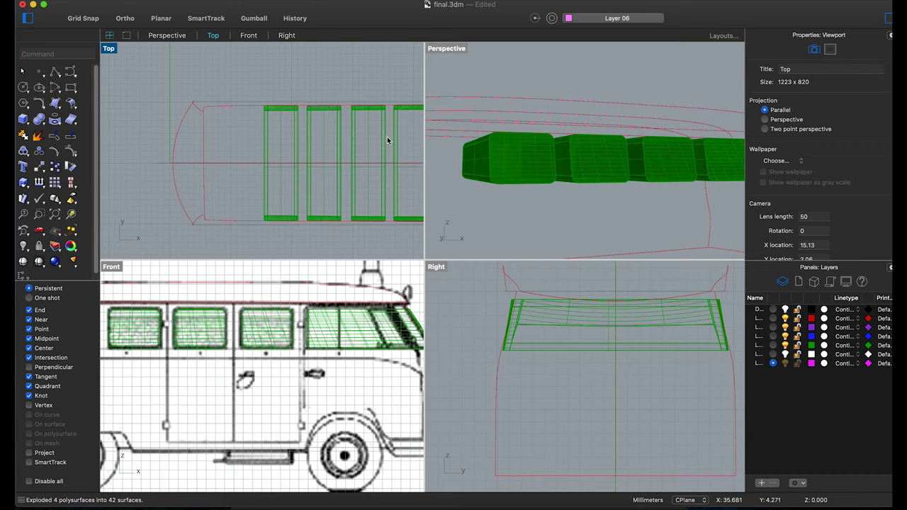
scroll(388, 140, up, 2)
drag(389, 138, 190, 151)
key(Delete)
scroll(277, 151, down, 3)
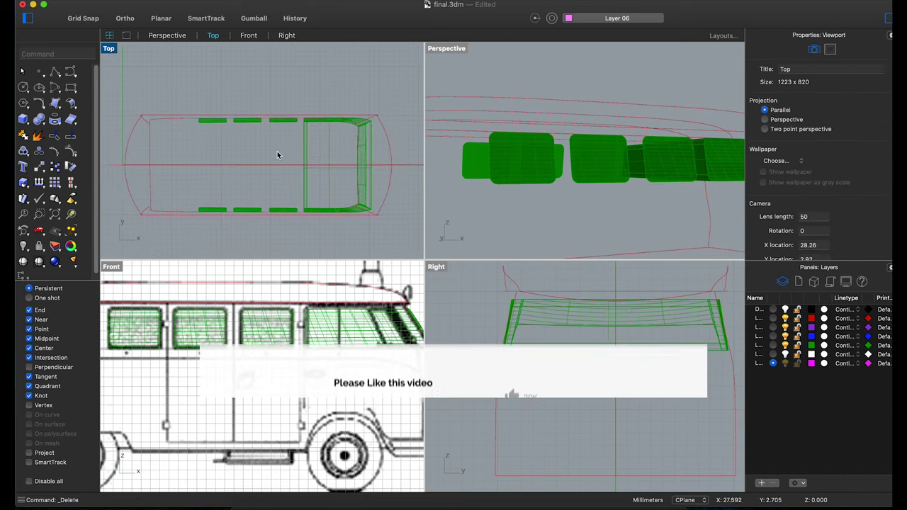
scroll(288, 147, up, 3)
scroll(623, 150, down, 3)
right_drag(622, 150, 474, 169)
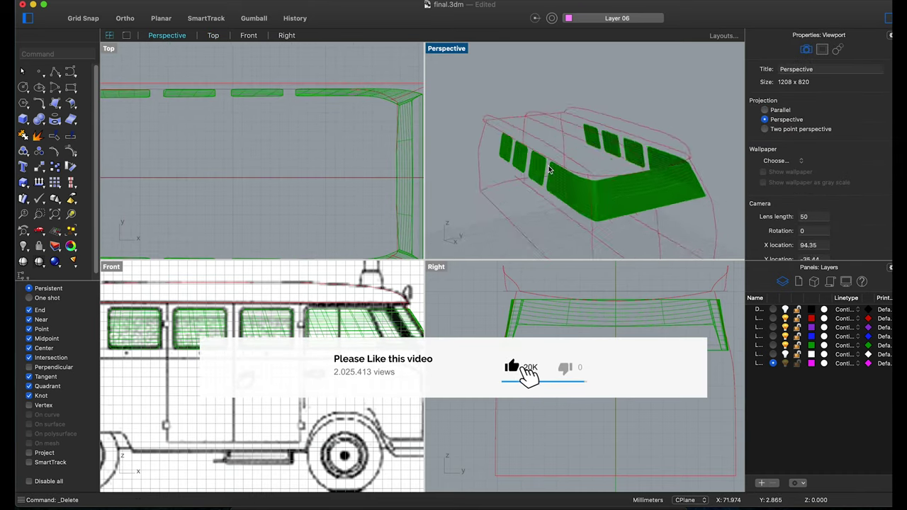
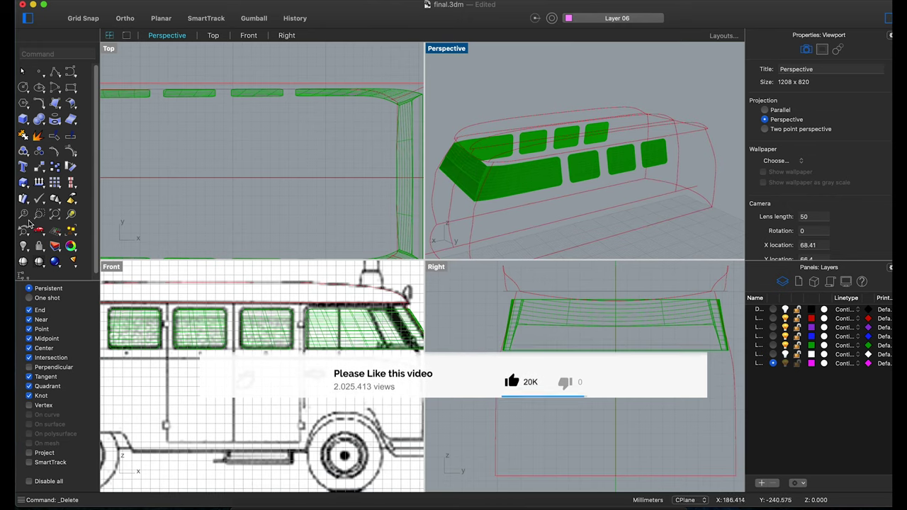
Show the hidden bus body and explode it into separate surfaces.
click(75, 238)
scroll(550, 221, up, 3)
click(551, 221)
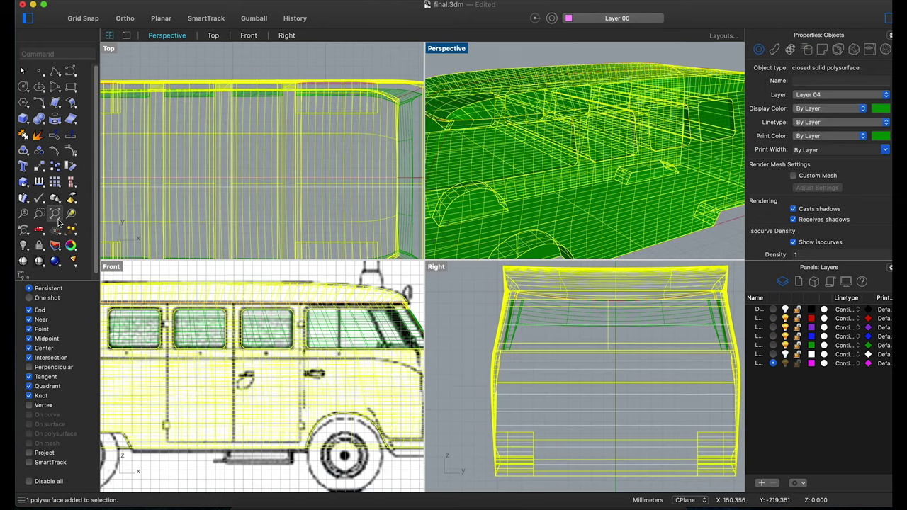
click(39, 144)
Orbit around the exploded body, test-selecting the roof and side surfaces.
scroll(590, 190, down, 5)
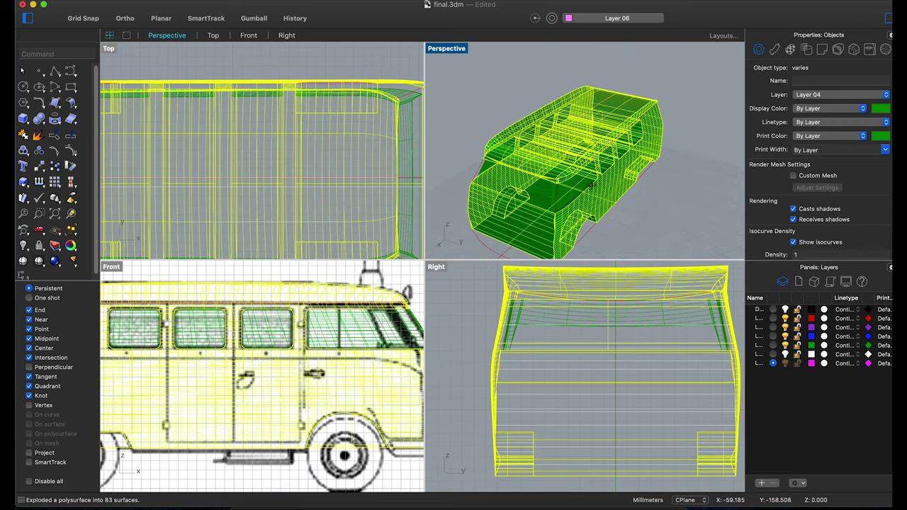
right_drag(590, 190, 463, 107)
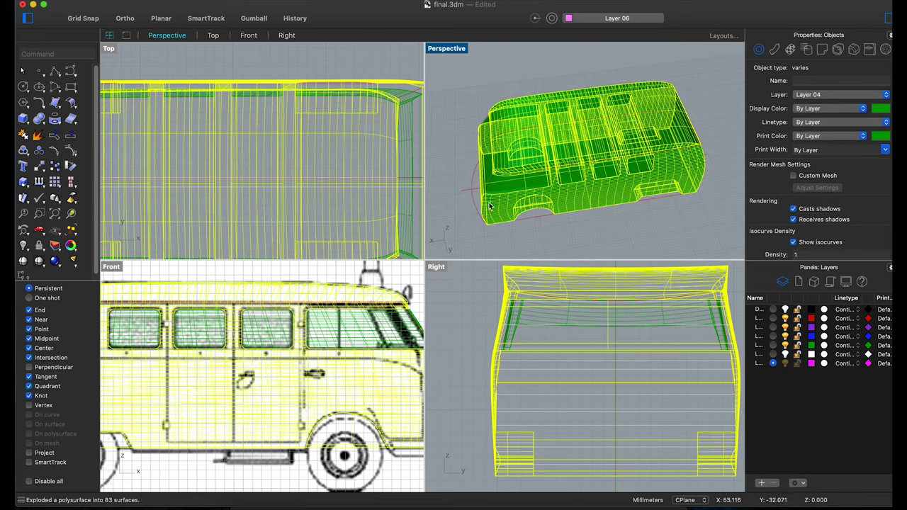
click(463, 107)
click(530, 155)
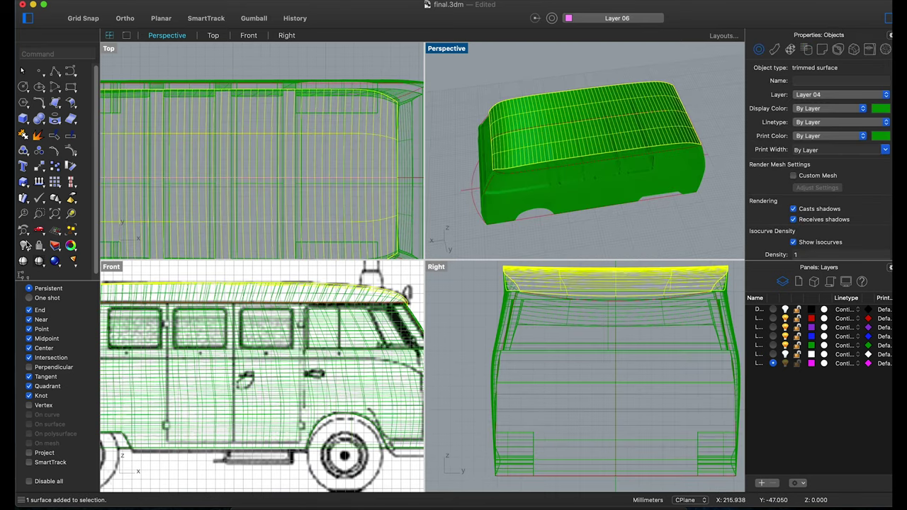
key(Escape)
mouse_move(541, 132)
right_down()
mouse_move(522, 156)
mouse_move(533, 146)
mouse_move(570, 159)
right_up()
click(528, 147)
key(Escape)
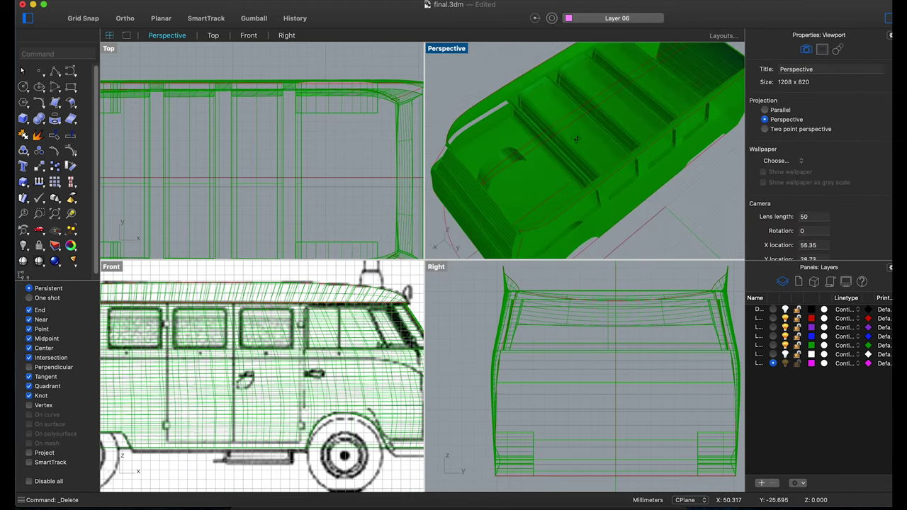
click(571, 159)
key(Escape)
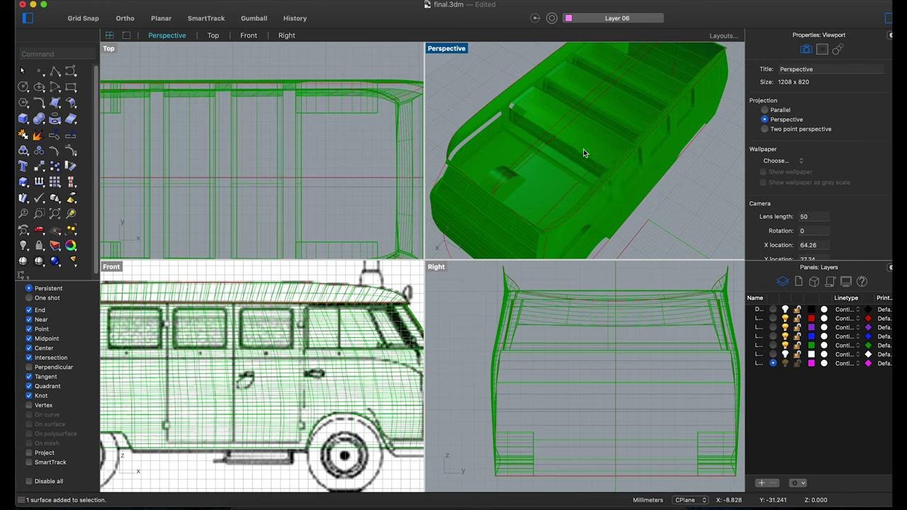
Hide the floor surface, viewed from below the body.
mouse_move(592, 143)
right_down()
mouse_move(575, 196)
mouse_move(546, 213)
right_up()
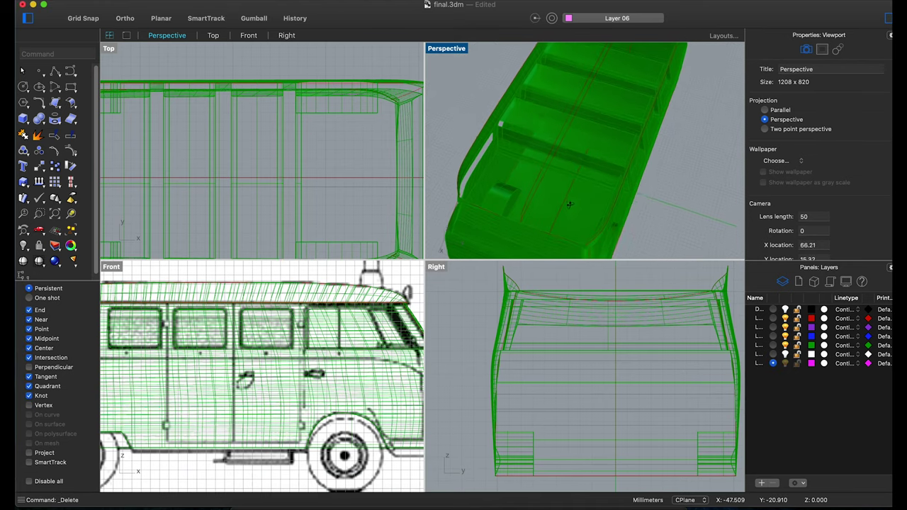
click(539, 219)
click(24, 246)
Window-select the 22 roof panels from above and delete them.
right_drag(567, 149, 588, 171)
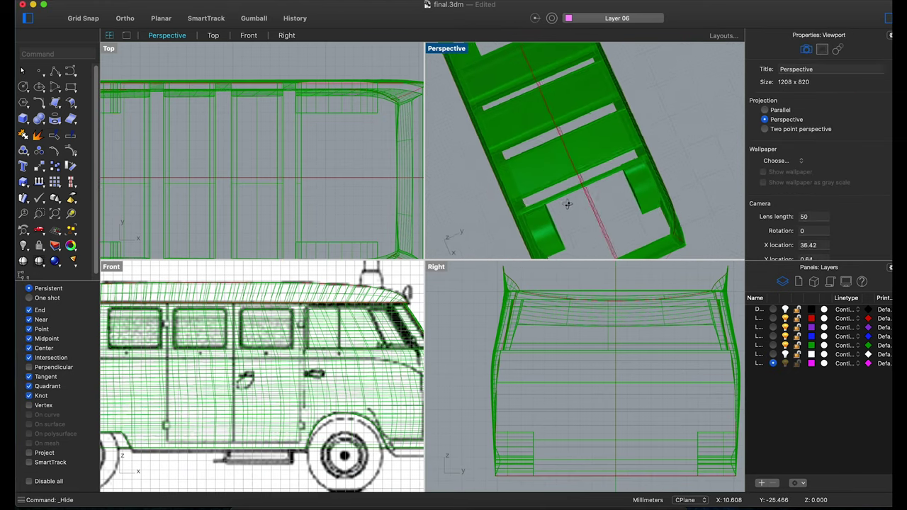
scroll(344, 162, down, 3)
drag(344, 161, 204, 171)
key(Delete)
key(super+z)
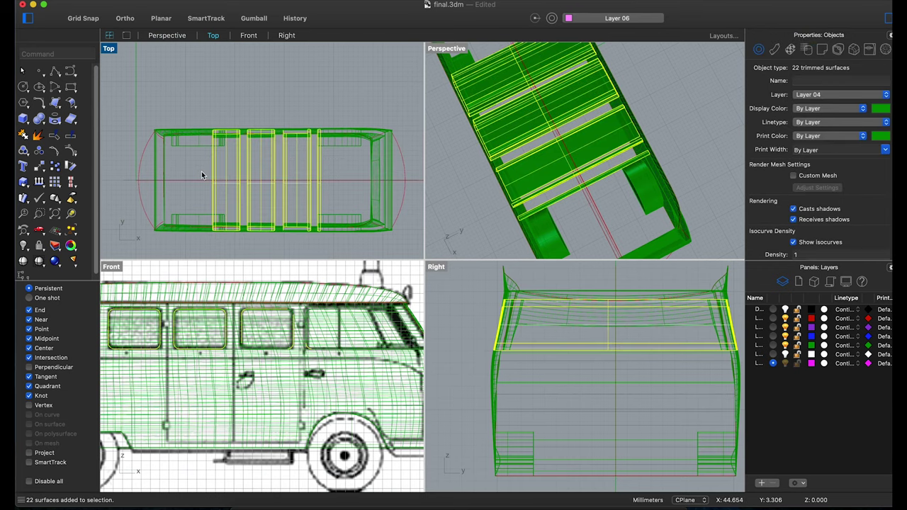
key(Delete)
right_drag(480, 168, 582, 107)
scroll(538, 81, up, 5)
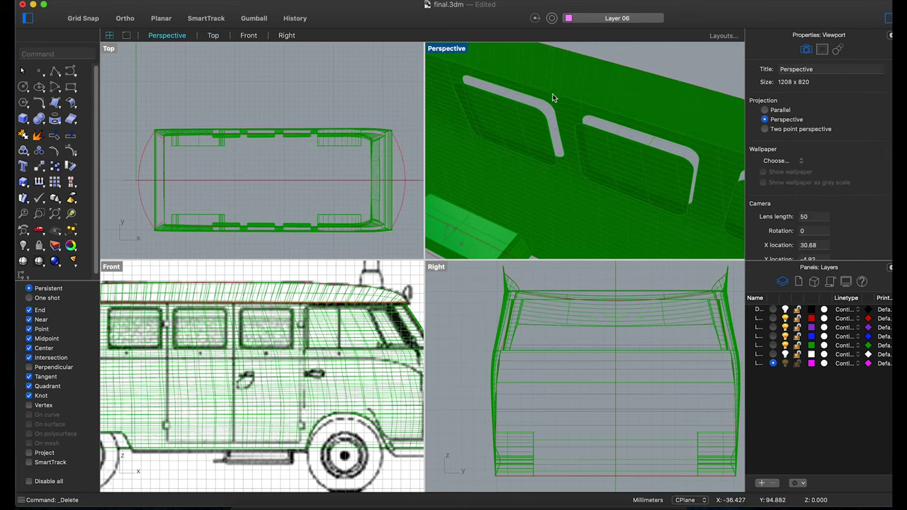
Loft a strip surface along the window opening's top edge.
click(59, 104)
click(107, 121)
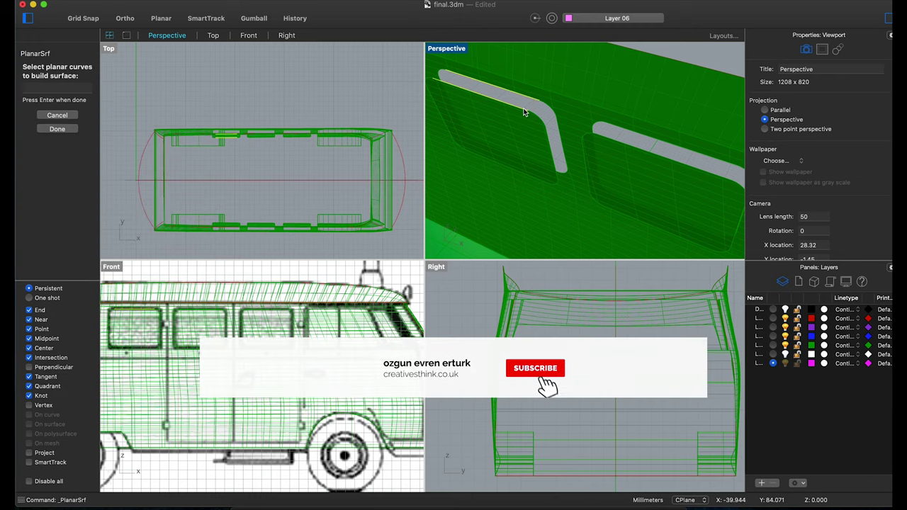
click(68, 119)
click(55, 111)
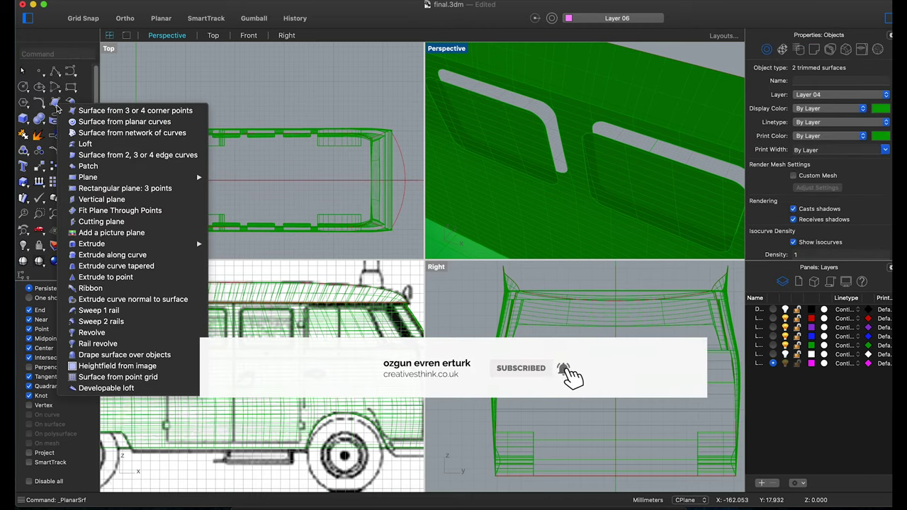
click(89, 145)
click(528, 104)
key(Return)
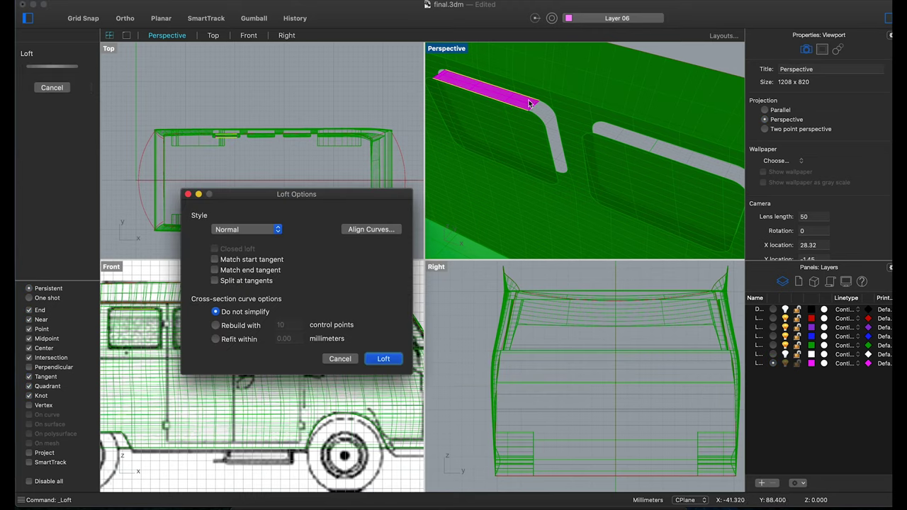
click(399, 360)
Try a loft on the window's rounded corner edge, then undo it.
right_click(550, 111)
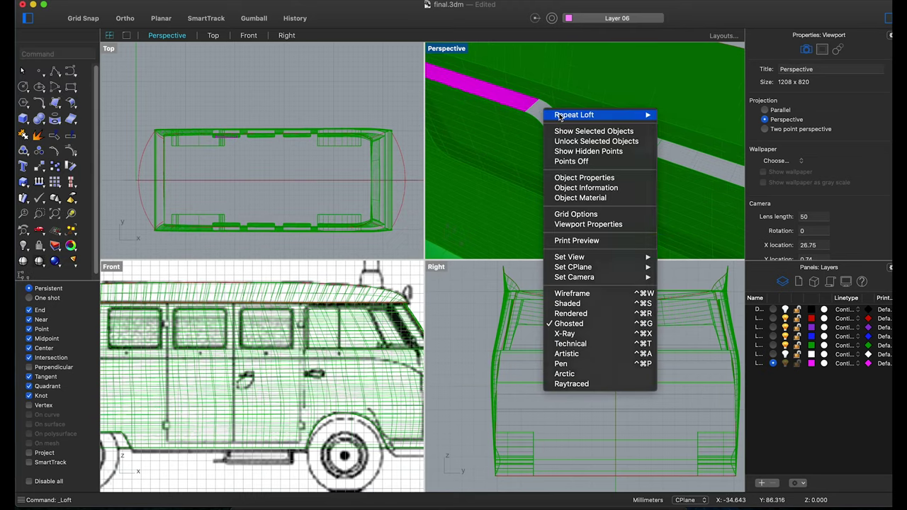
click(560, 115)
double_click(457, 50)
click(321, 210)
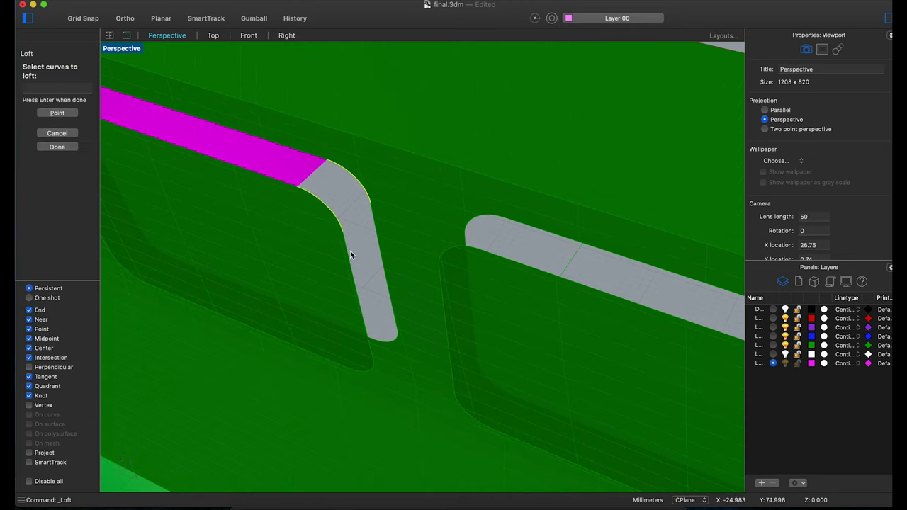
scroll(367, 253, down, 5)
scroll(399, 194, down, 5)
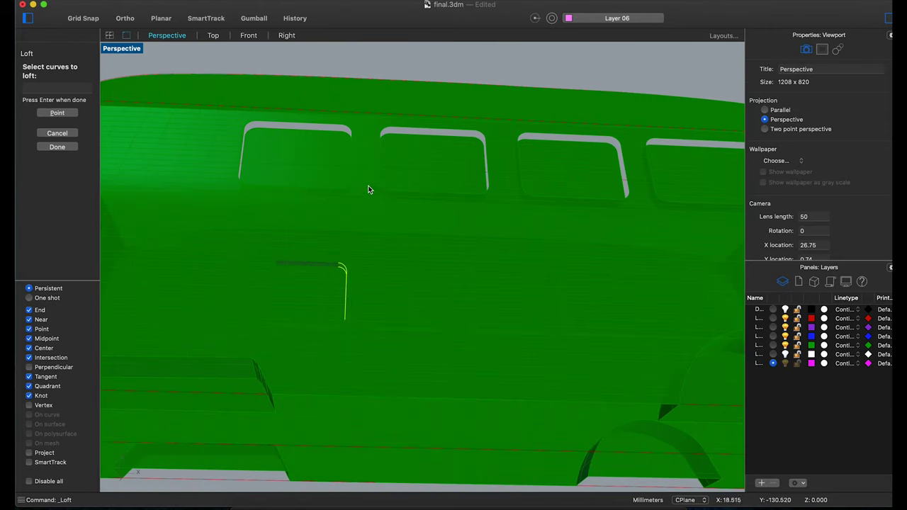
right_drag(368, 189, 369, 189)
scroll(406, 227, up, 10)
key(Return)
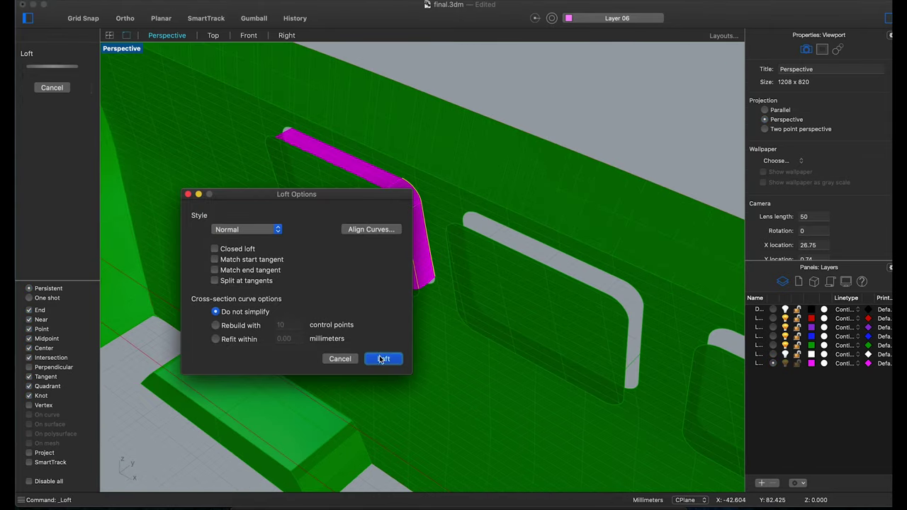
click(381, 359)
scroll(380, 288, up, 2)
key(super+z)
Loft strips around the window's corner curve and the following edge.
right_click(365, 128)
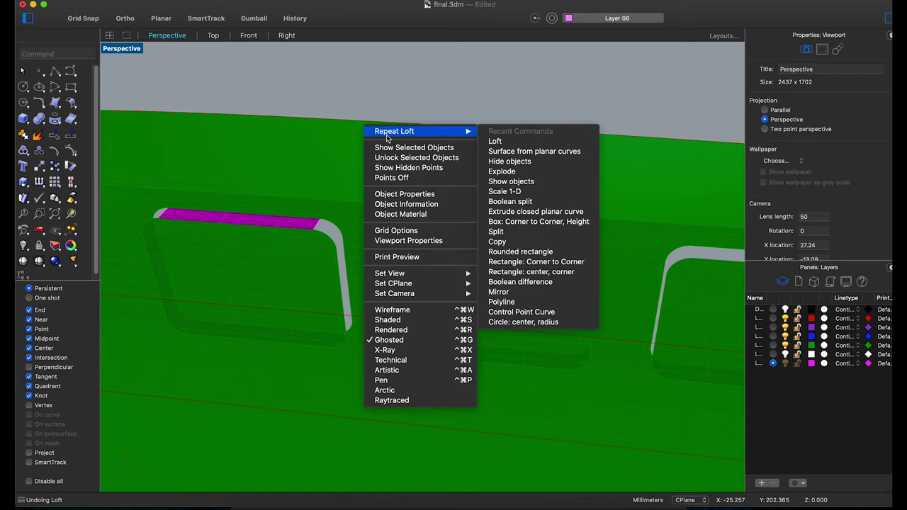
click(387, 132)
click(334, 232)
key(Return)
click(383, 361)
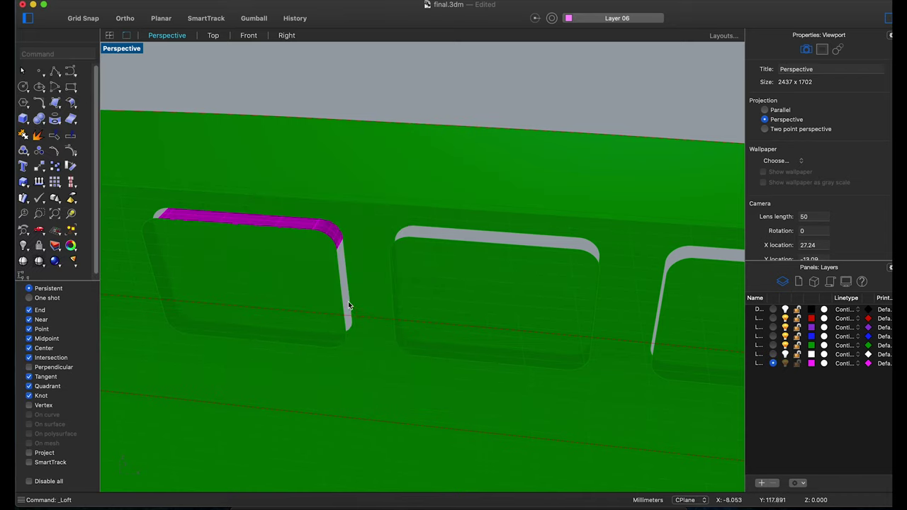
right_click(349, 306)
click(380, 227)
click(344, 278)
key(Return)
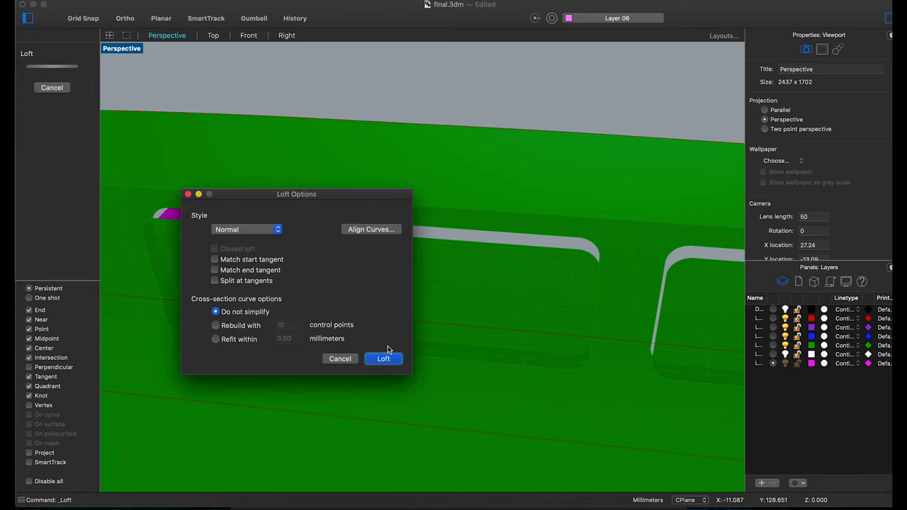
click(384, 359)
Loft another strip along the next window edge.
scroll(390, 332, down, 3)
right_drag(390, 331, 319, 354)
scroll(307, 369, up, 5)
right_click(308, 368)
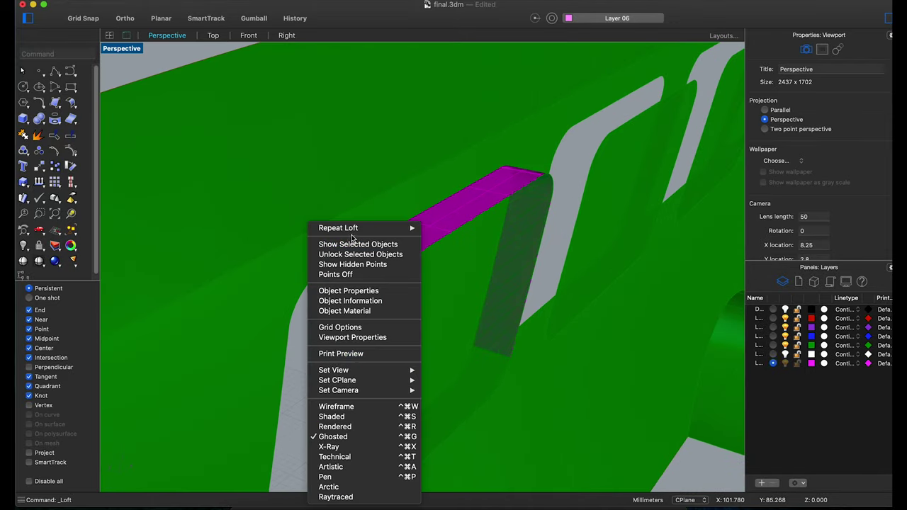
click(351, 228)
click(308, 288)
key(Return)
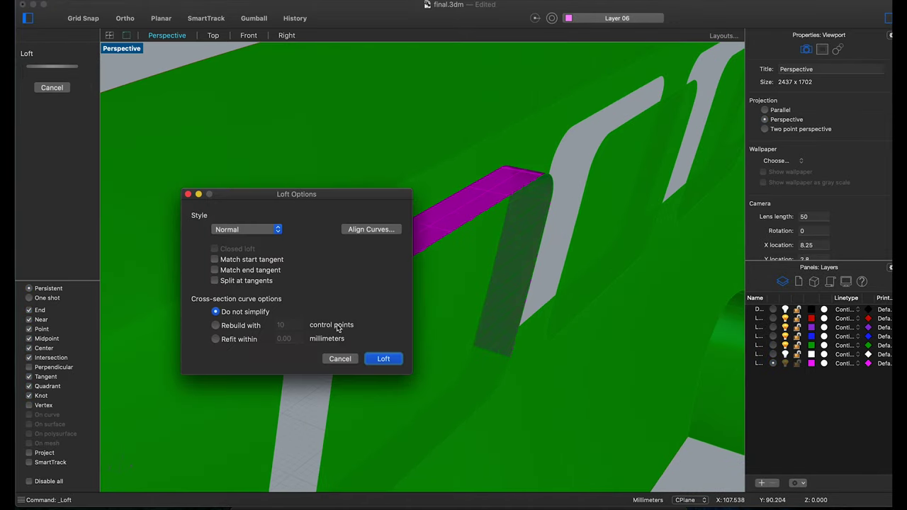
click(383, 359)
Loft the side strip of the window frame.
right_drag(379, 354, 351, 306)
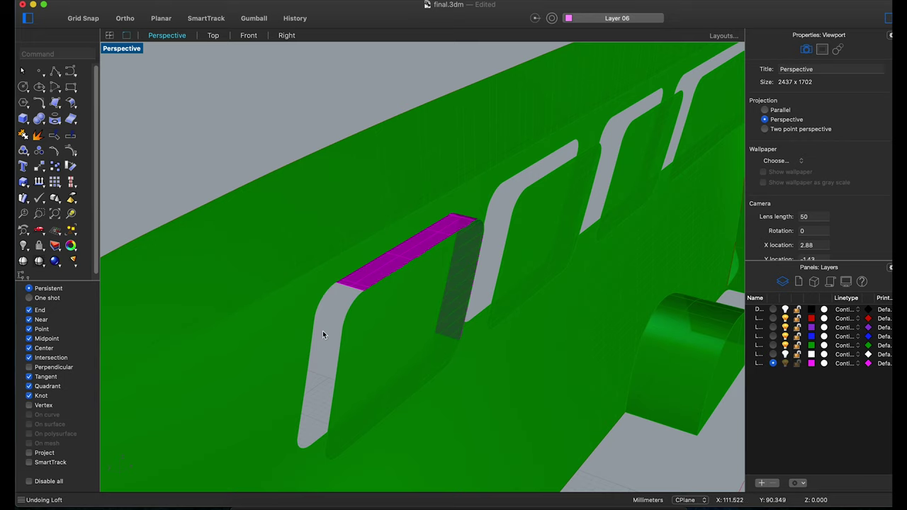
right_click(323, 334)
click(354, 227)
key(Return)
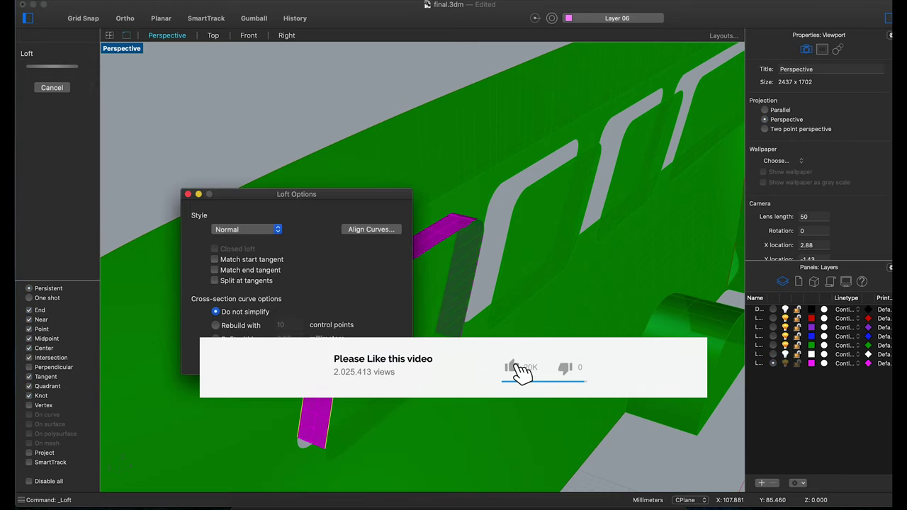
key(Escape)
right_click(332, 221)
click(354, 227)
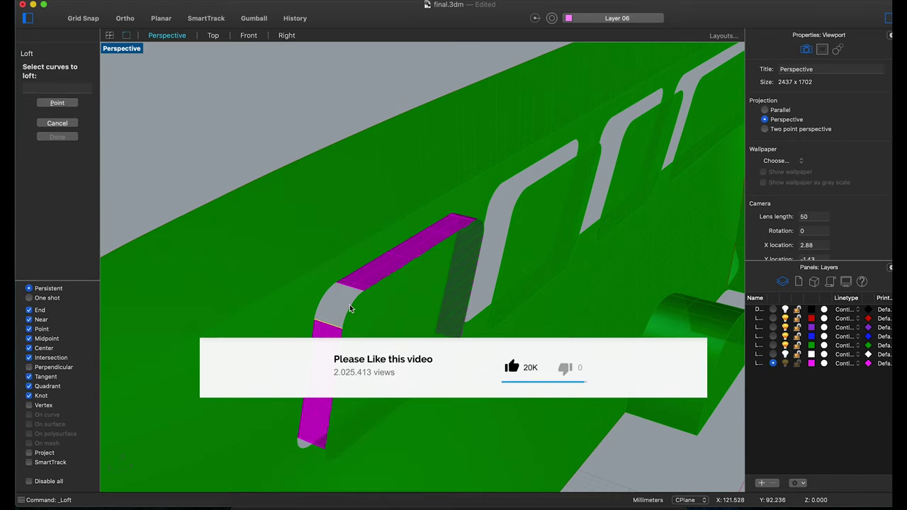
click(344, 297)
key(Return)
click(381, 358)
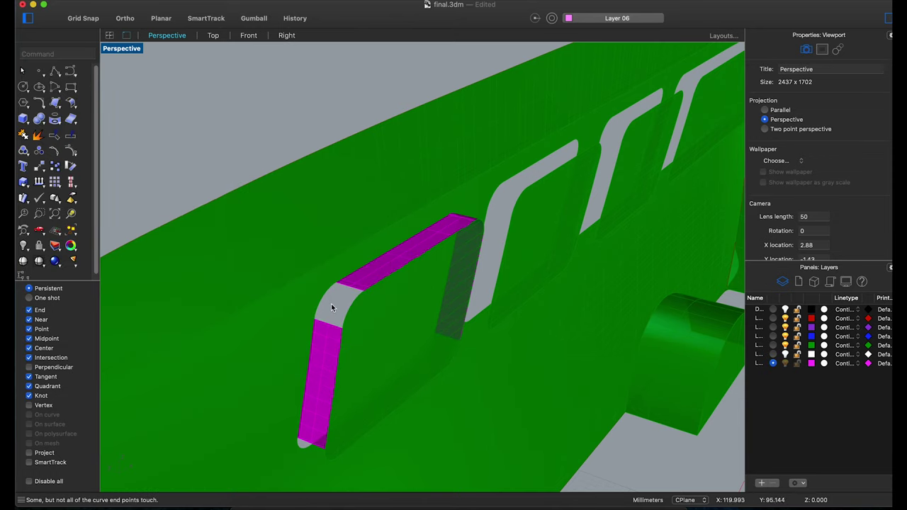
right_drag(331, 303, 253, 371)
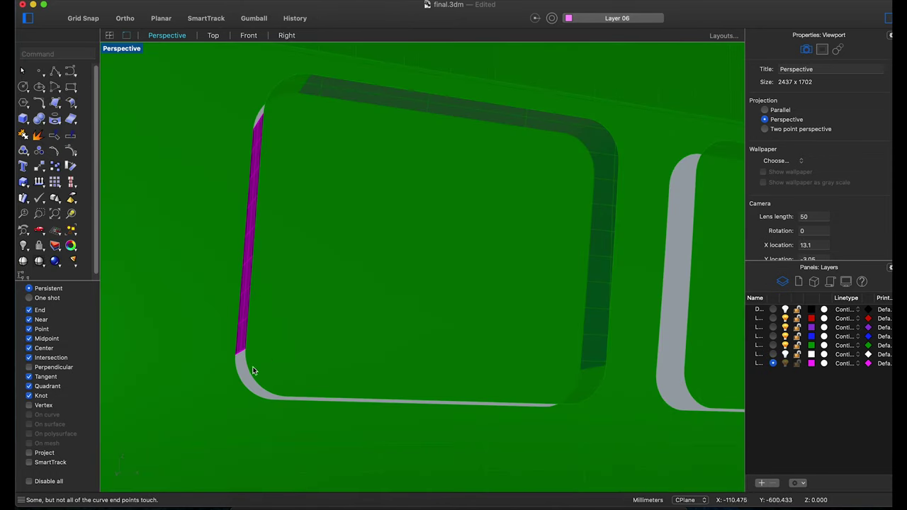
Loft the rounded lower corner edge and a pair of frame edges.
scroll(253, 371, up, 2)
right_click(255, 372)
key(Return)
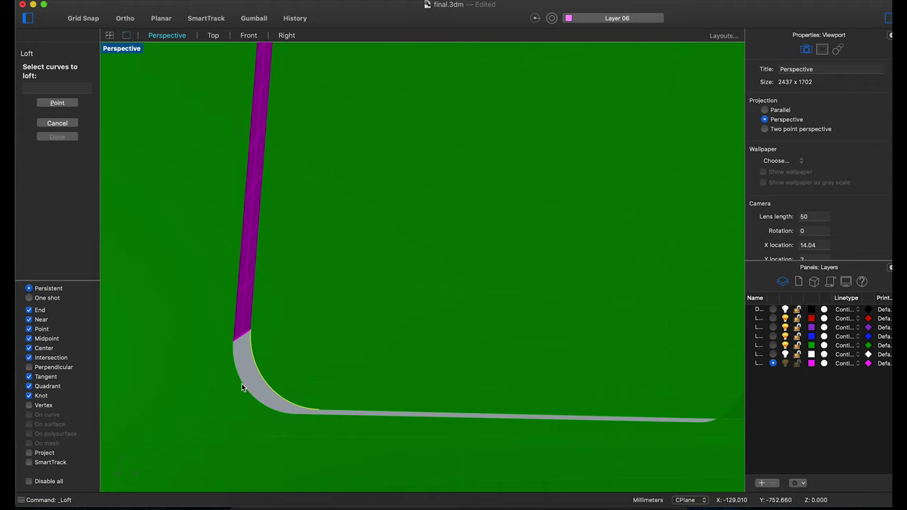
click(242, 388)
key(Return)
right_drag(363, 376, 351, 222)
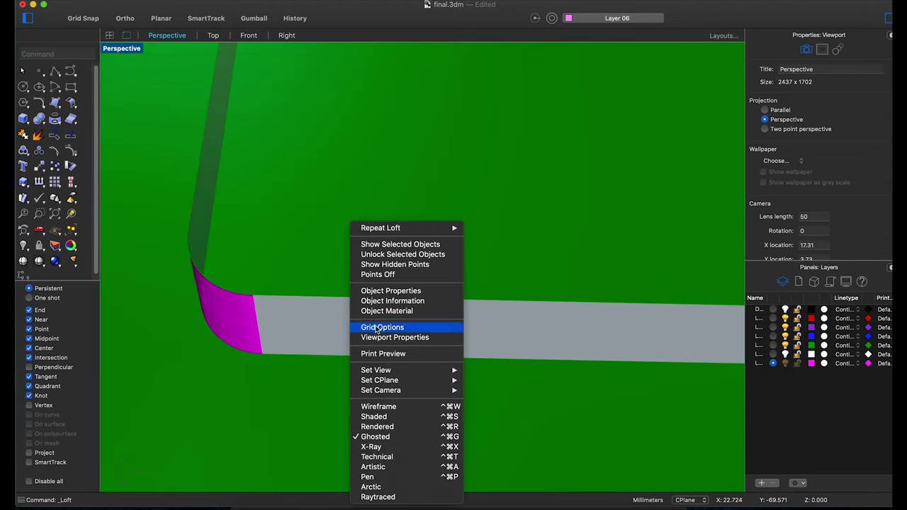
click(386, 229)
click(363, 298)
click(362, 360)
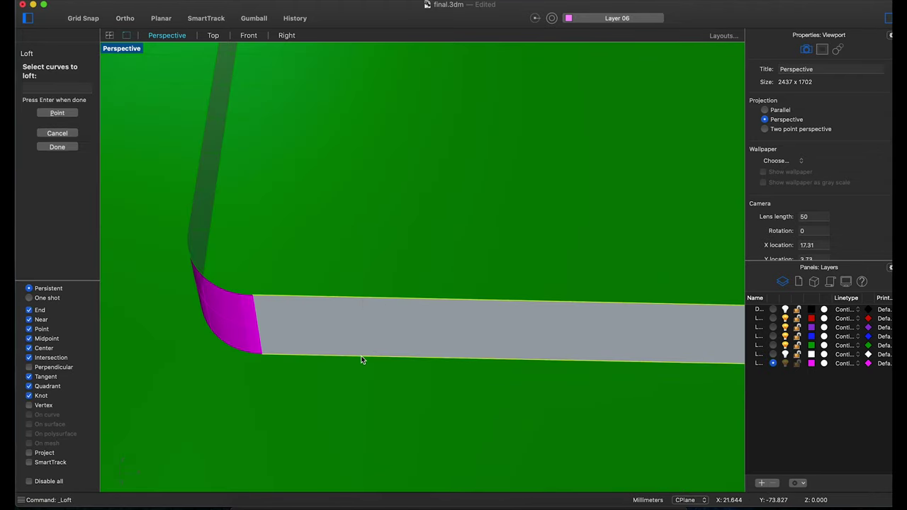
key(Return)
click(385, 359)
Loft two more corner strips between their inner and outer edges.
mouse_move(385, 360)
right_down()
mouse_move(367, 341)
mouse_move(491, 342)
right_up()
scroll(497, 326, up, 3)
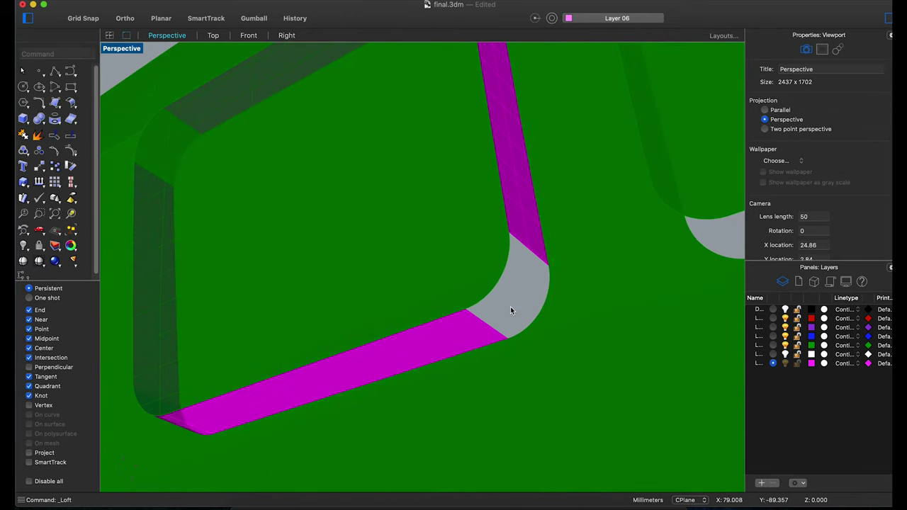
right_click(507, 305)
click(543, 228)
click(539, 314)
key(Return)
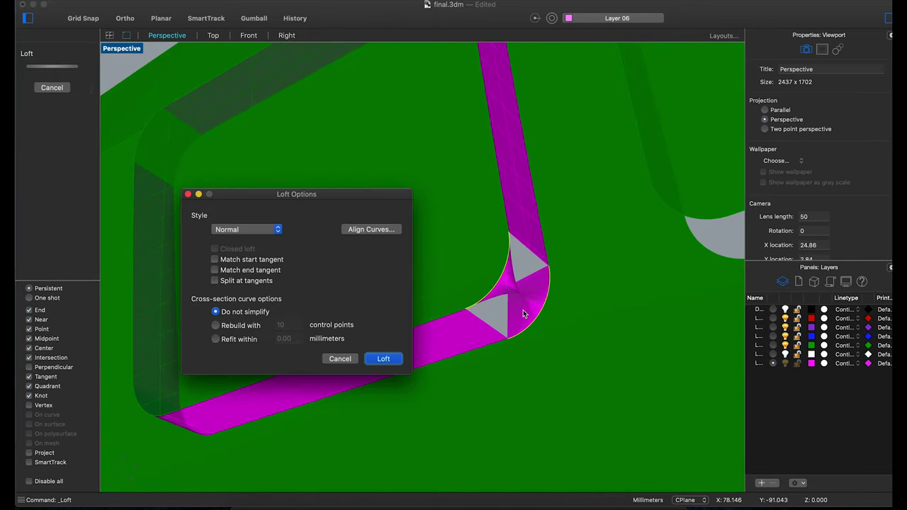
click(376, 360)
scroll(517, 299, up, 3)
right_click(517, 299)
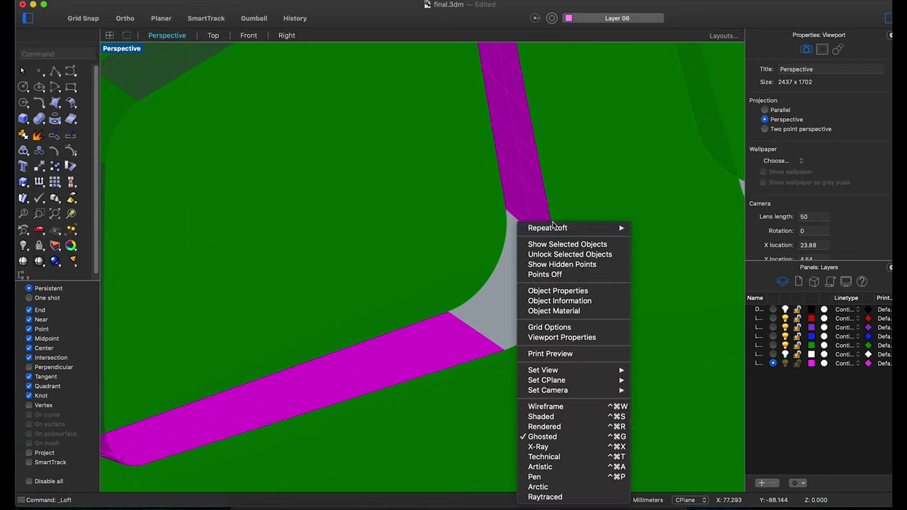
click(531, 231)
click(480, 335)
key(Return)
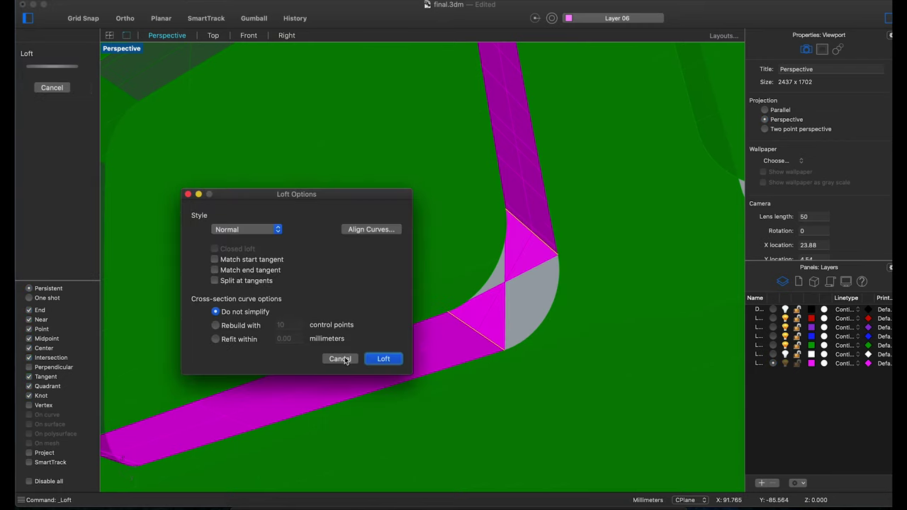
key(Return)
Replace a failed corner loft with a tangency-matched network surface on the arc edge.
right_click(516, 299)
click(550, 228)
click(492, 347)
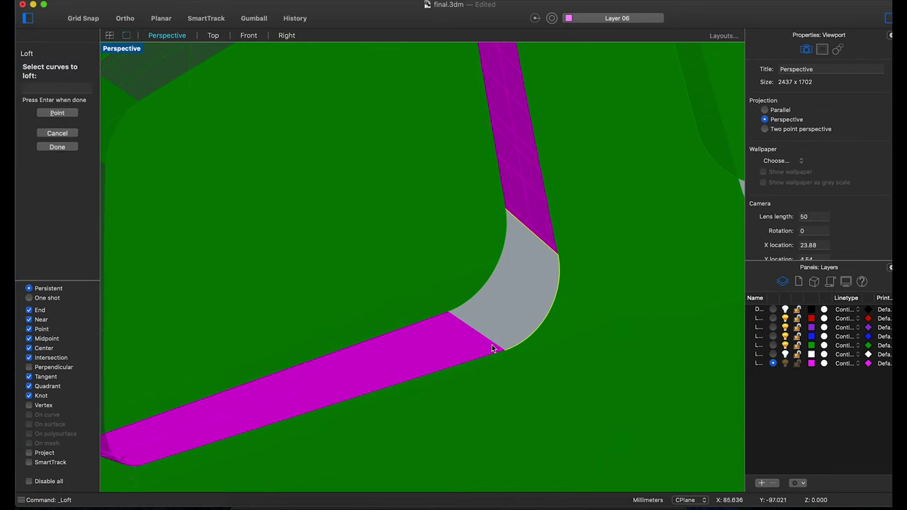
key(Return)
click(390, 360)
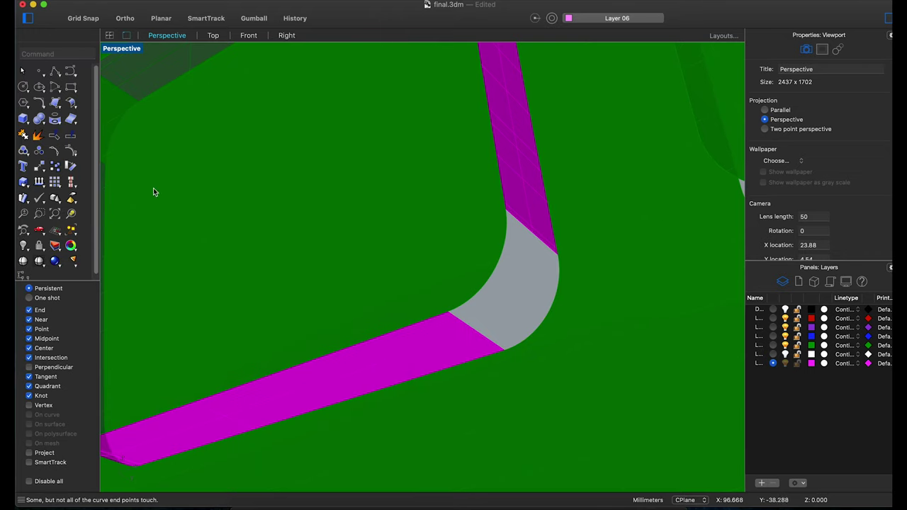
text(networkSrf)
key(Return)
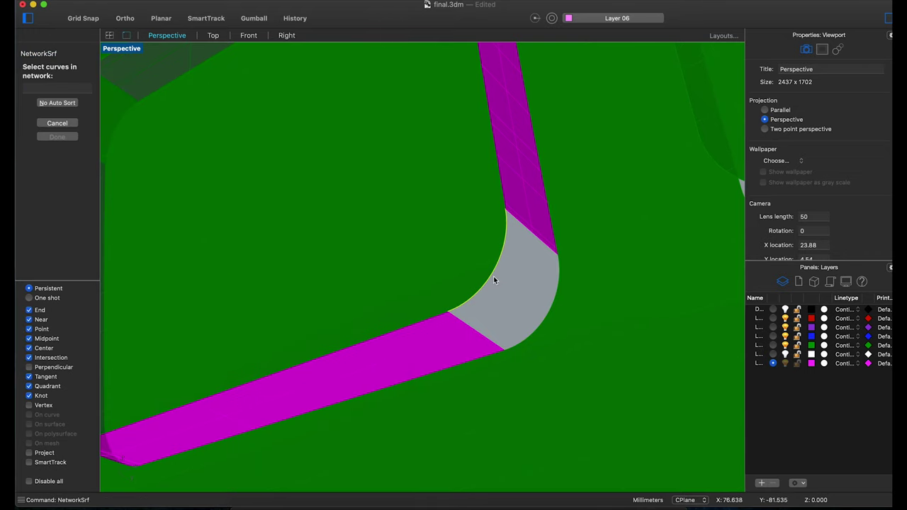
click(492, 277)
key(Return)
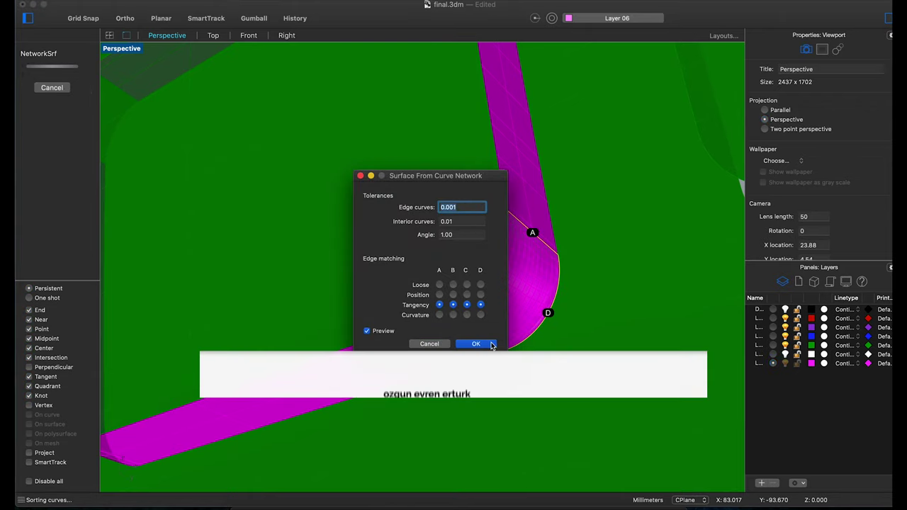
click(492, 344)
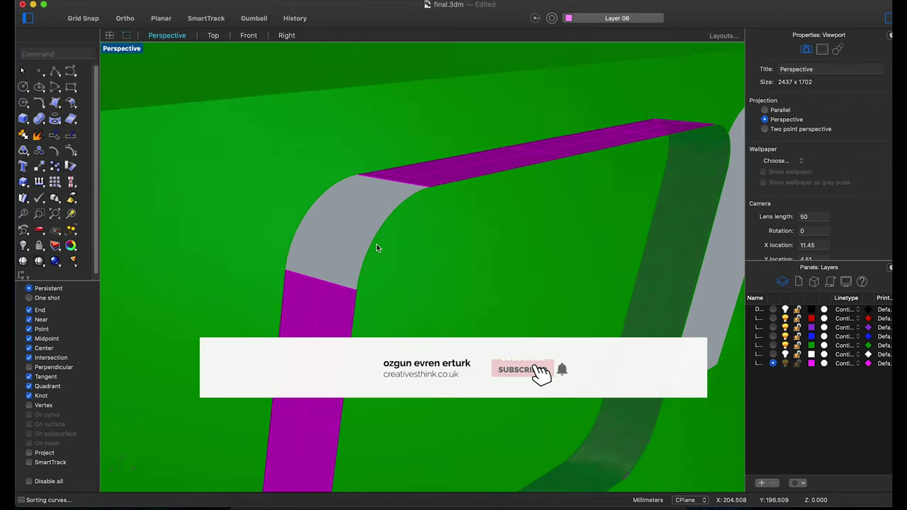
Fill the next rounded corner with a network surface from its arc and straight edges.
right_click(344, 220)
click(369, 224)
click(334, 285)
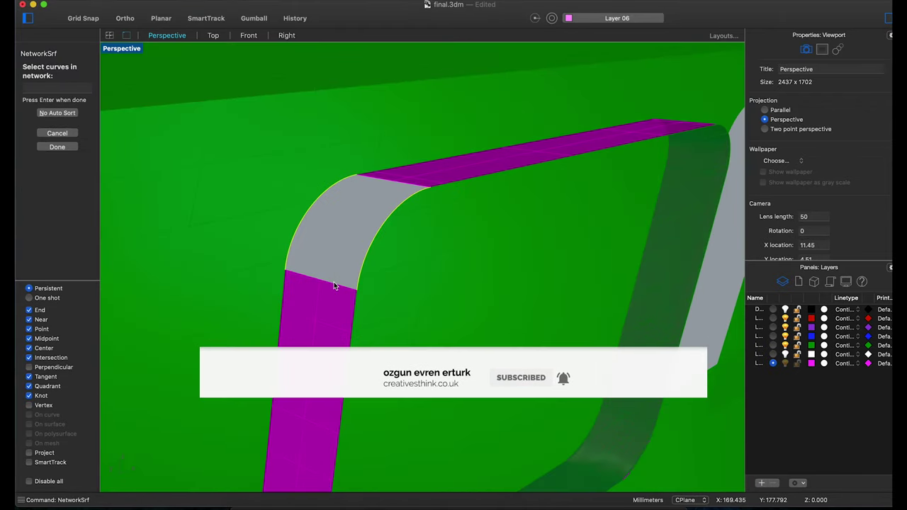
key(Return)
click(485, 344)
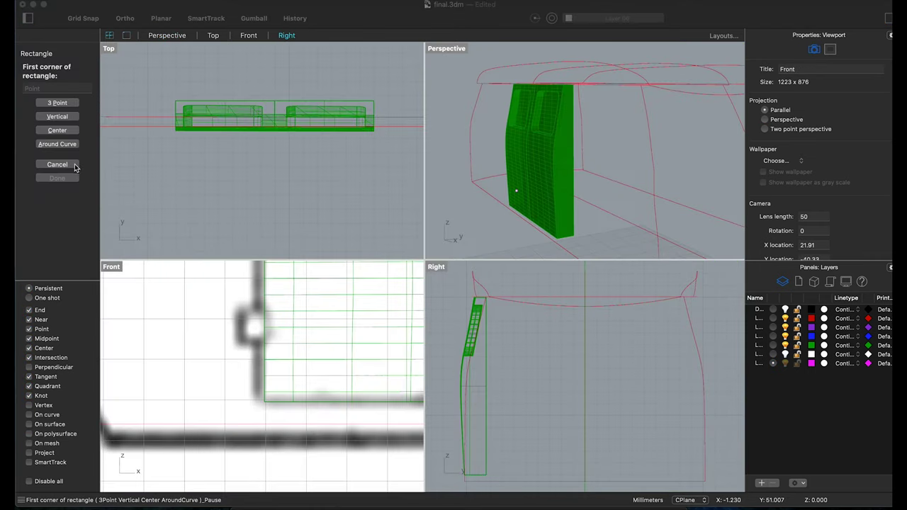
Draw a small rounded rectangle beside the door with the default corner radius.
click(72, 88)
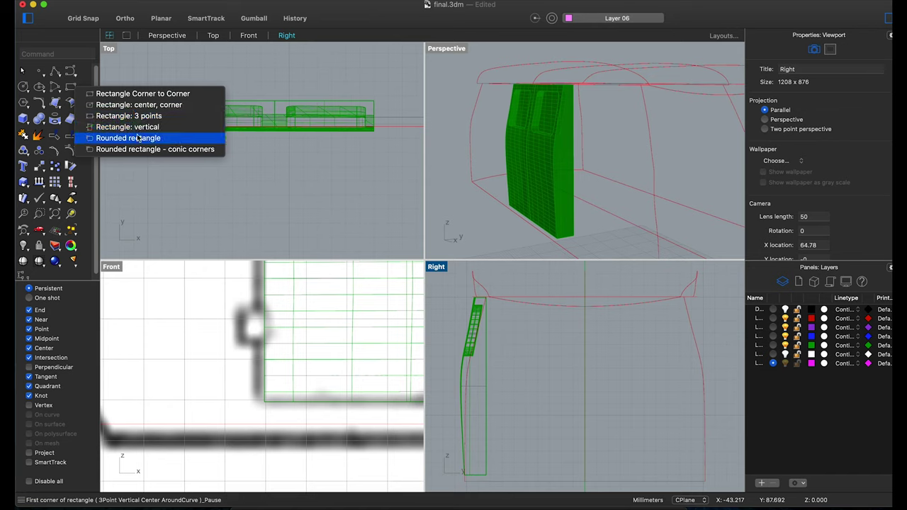
click(139, 138)
click(237, 310)
click(281, 345)
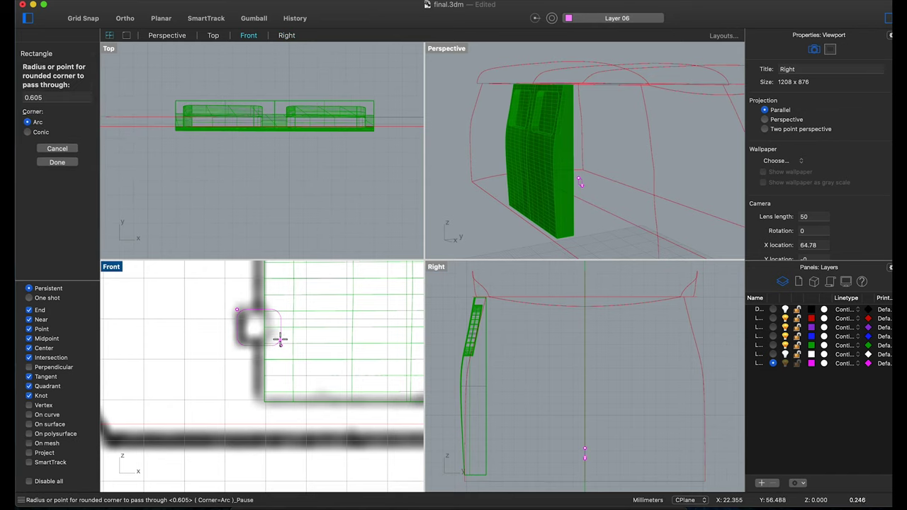
key(Return)
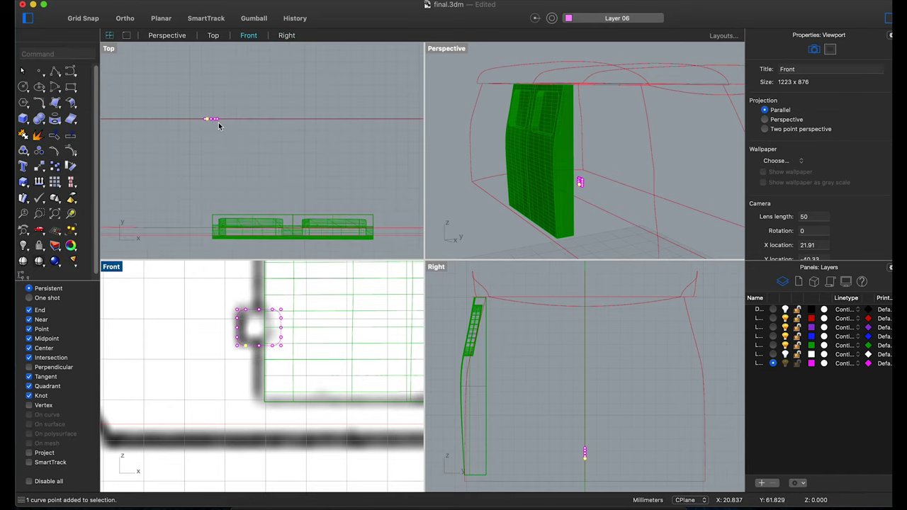
Move the rounded-rectangle outline in Top view against the body side.
click(212, 127)
click(251, 145)
shift+drag(211, 120, 209, 247)
scroll(215, 245, up, 5)
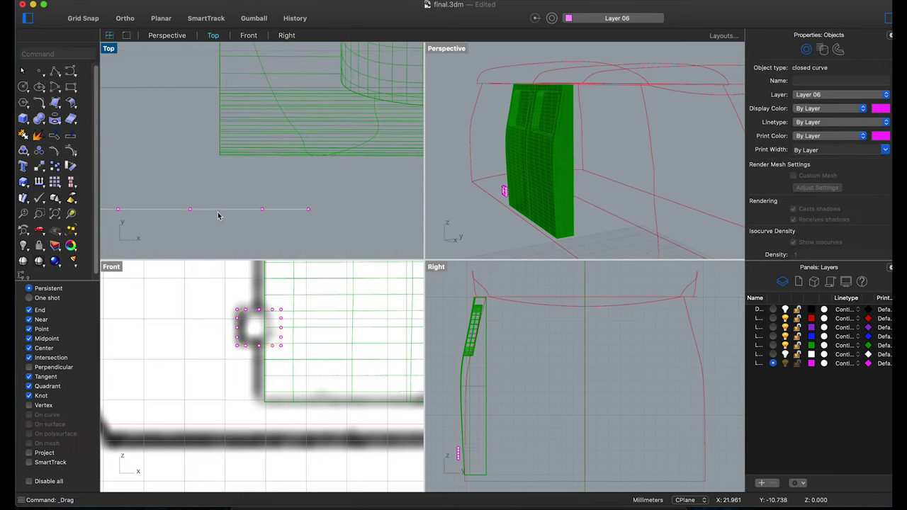
drag(217, 210, 219, 160)
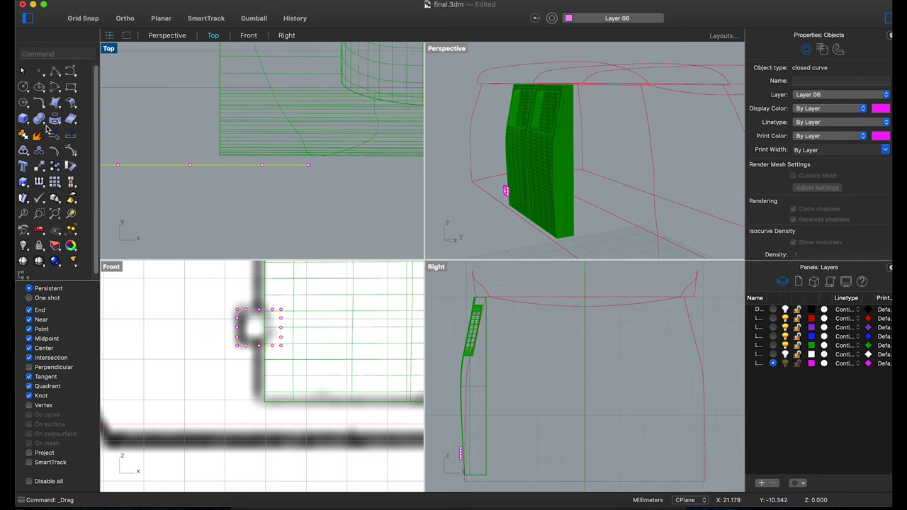
Extrude the outline as a solid hinge block and reposition it along the door edge.
drag(25, 121, 71, 334)
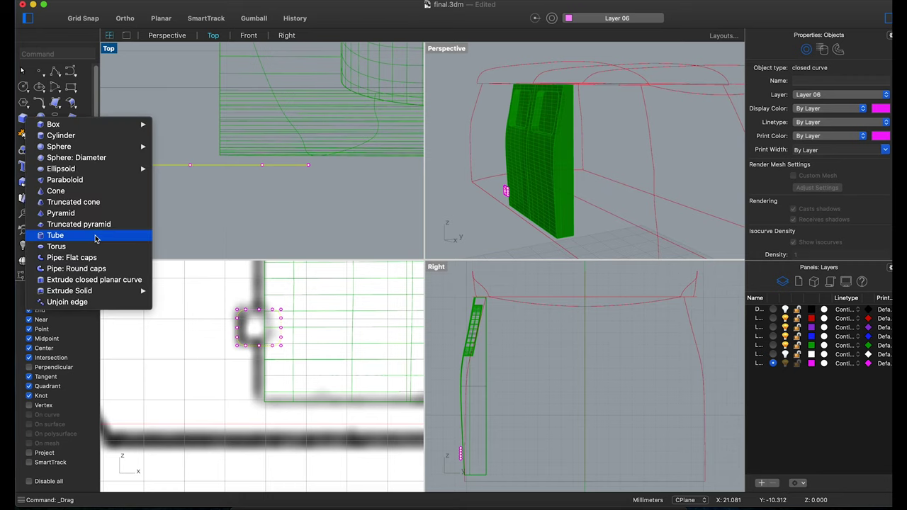
click(213, 144)
scroll(255, 319, down, 3)
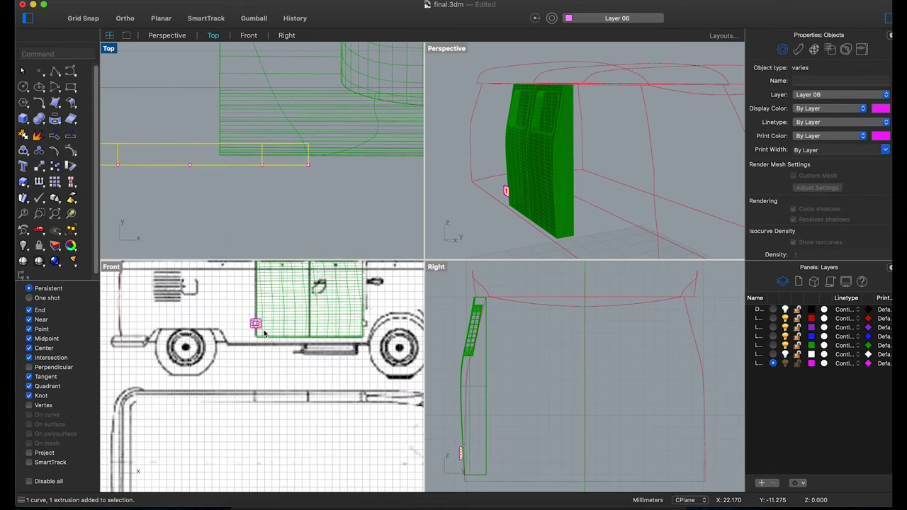
scroll(245, 369, down, 3)
drag(244, 368, 231, 331)
scroll(231, 331, up, 5)
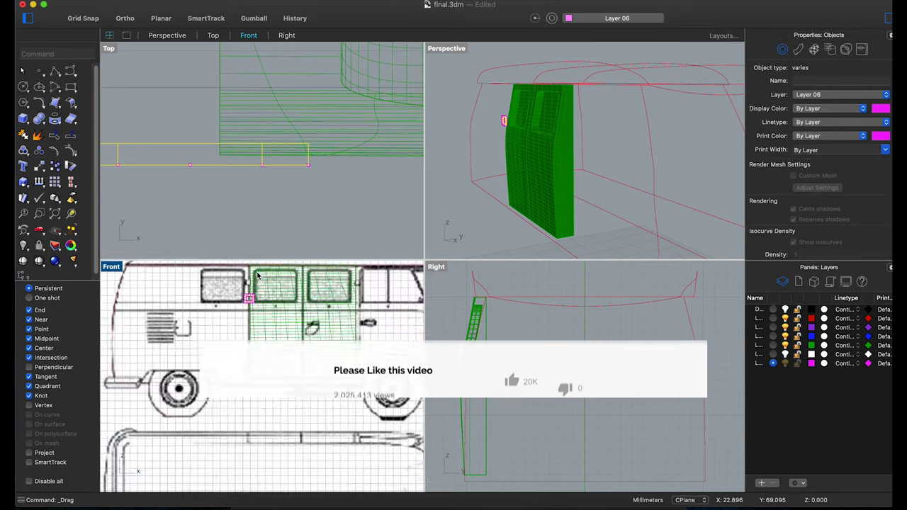
scroll(231, 331, down, 5)
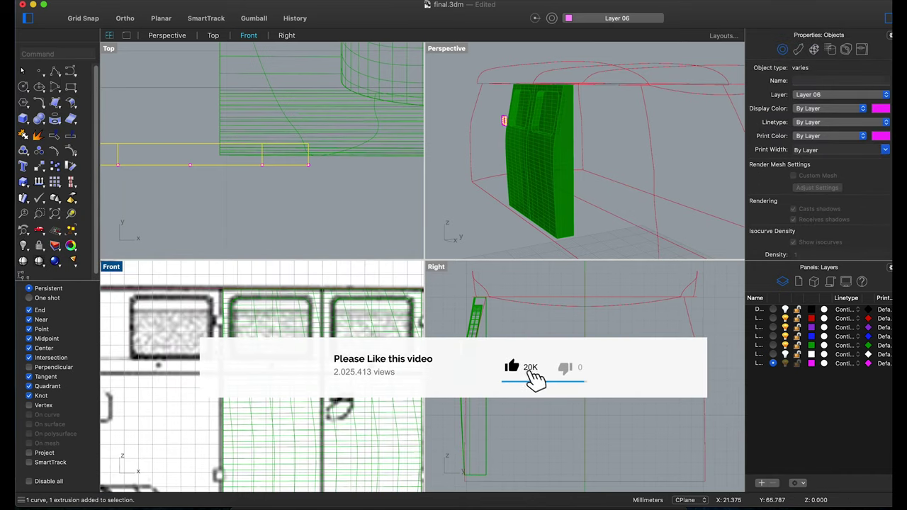
shift+drag(231, 331, 210, 319)
scroll(210, 319, up, 5)
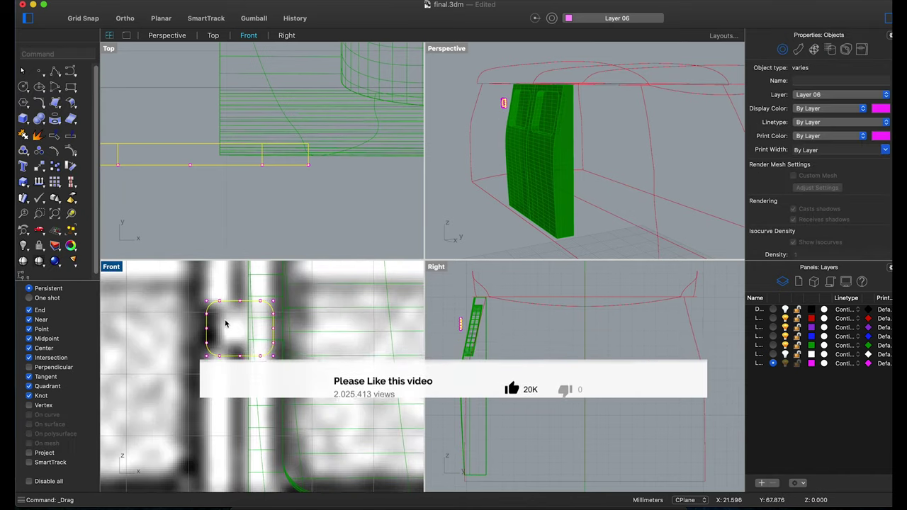
scroll(239, 318, up, 2)
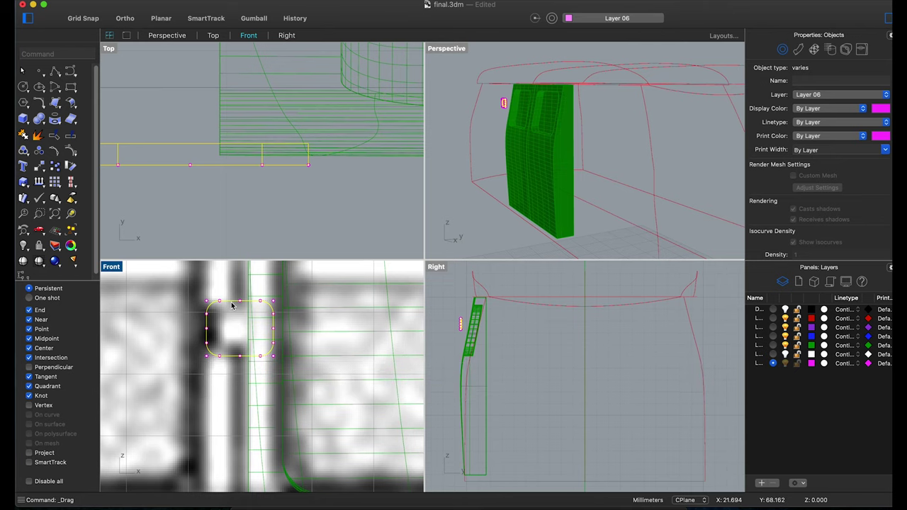
Undo the hinge block's last move and its extrusion.
key(ctrl+z)
scroll(269, 319, down, 3)
scroll(289, 323, down, 2)
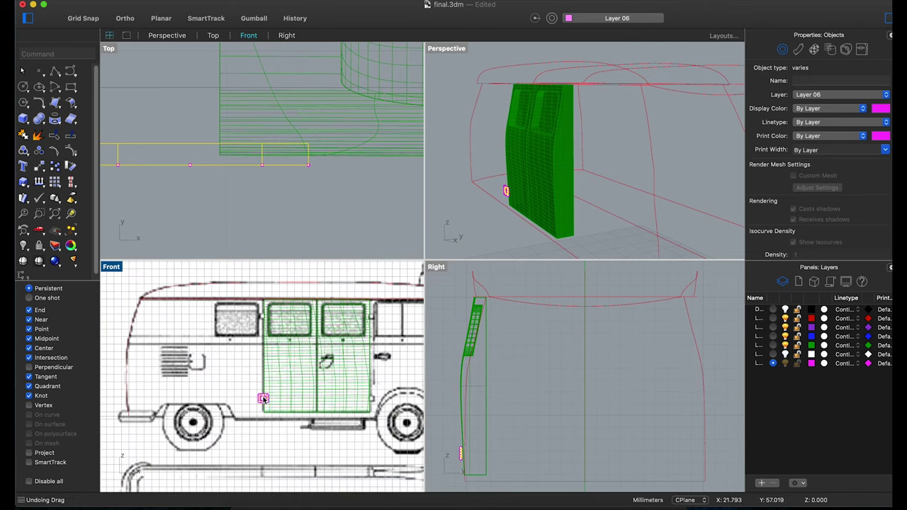
key(ctrl+z)
Copy the rounded-rectangle hinge outline up to the window frame.
click(249, 435)
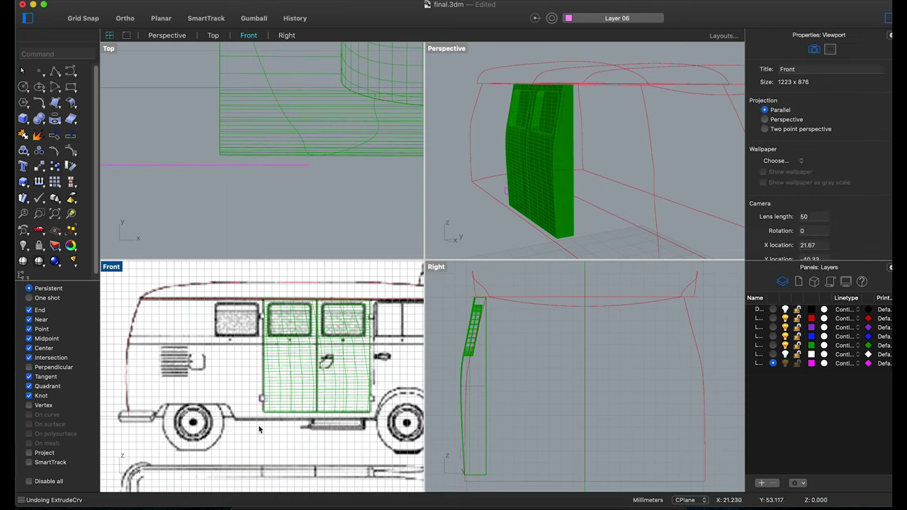
click(267, 398)
text(Copy)
key(Return)
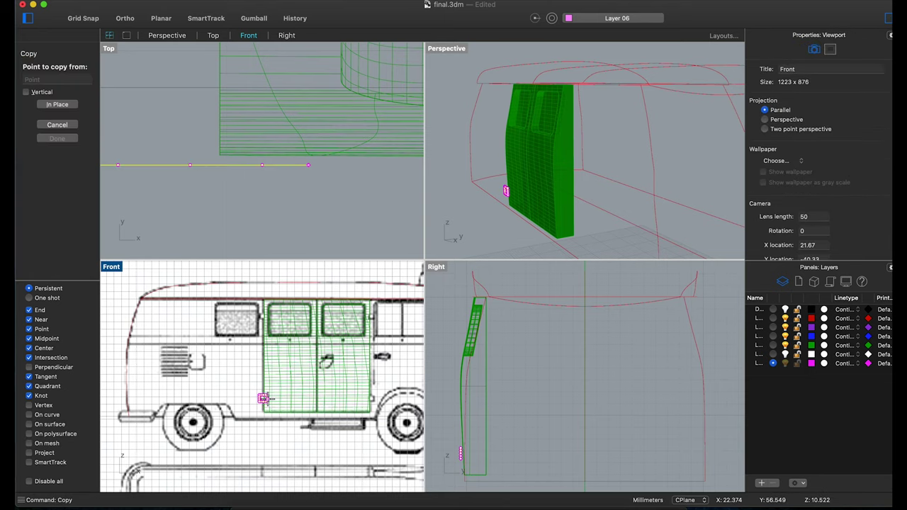
click(264, 399)
scroll(277, 316, up, 3)
shift+scroll(278, 317, up, 3)
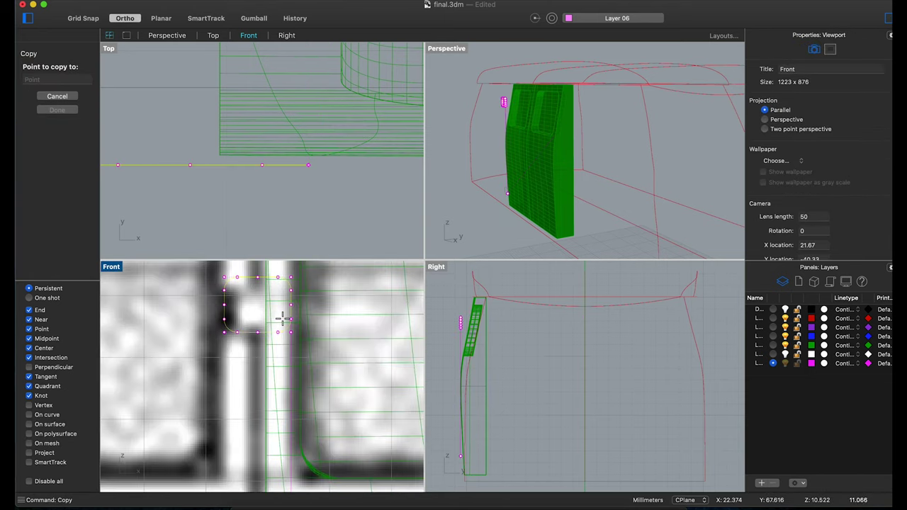
click(281, 323)
scroll(282, 323, down, 3)
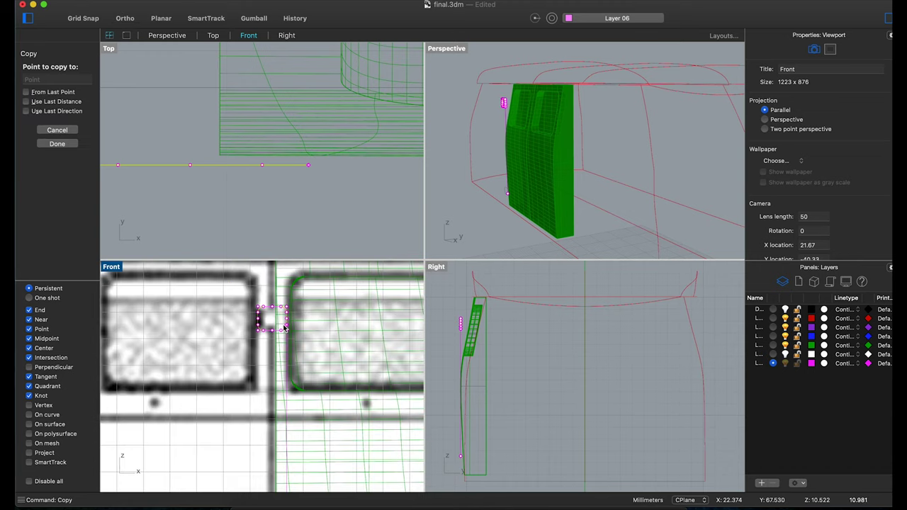
key(Return)
scroll(280, 326, down, 2)
click(279, 331)
Mirror the two hinge outlines across a line along the door window's edge.
scroll(276, 326, up, 3)
click(276, 323)
scroll(276, 319, down, 3)
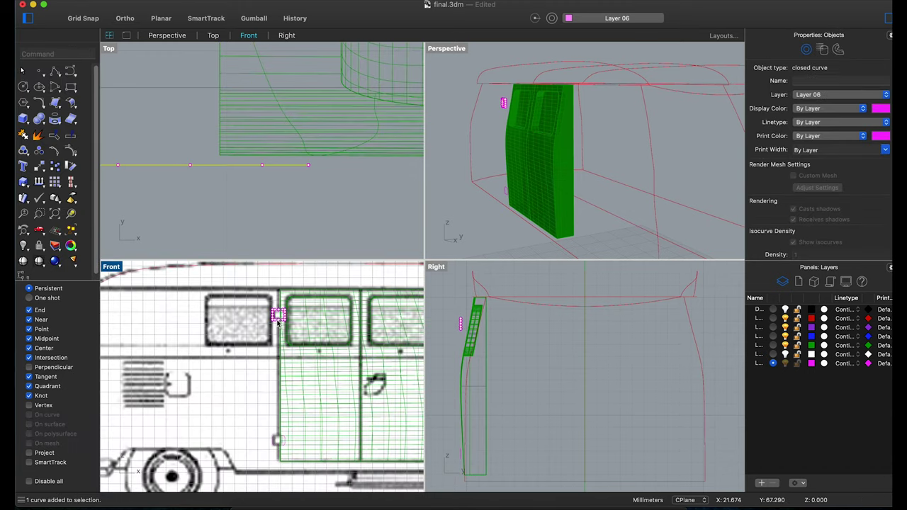
scroll(280, 426, up, 3)
scroll(278, 424, down, 3)
scroll(339, 416, up, 2)
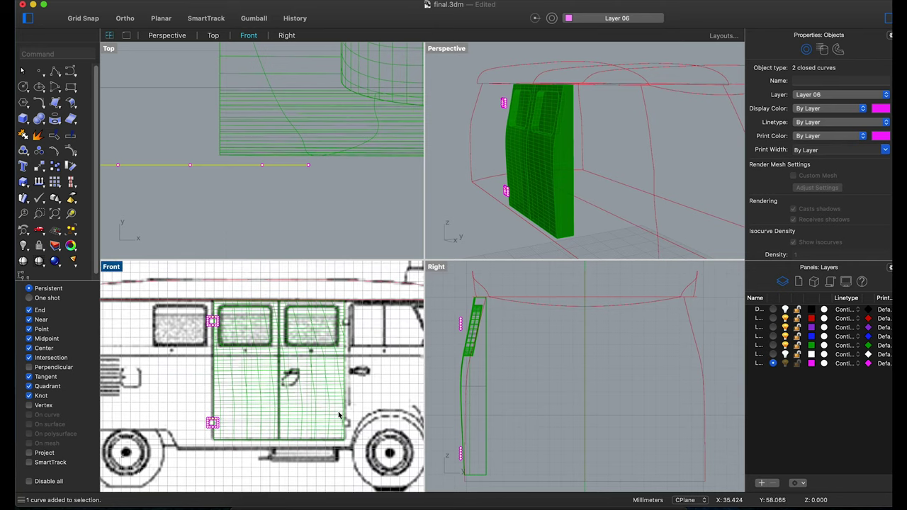
click(51, 171)
click(71, 230)
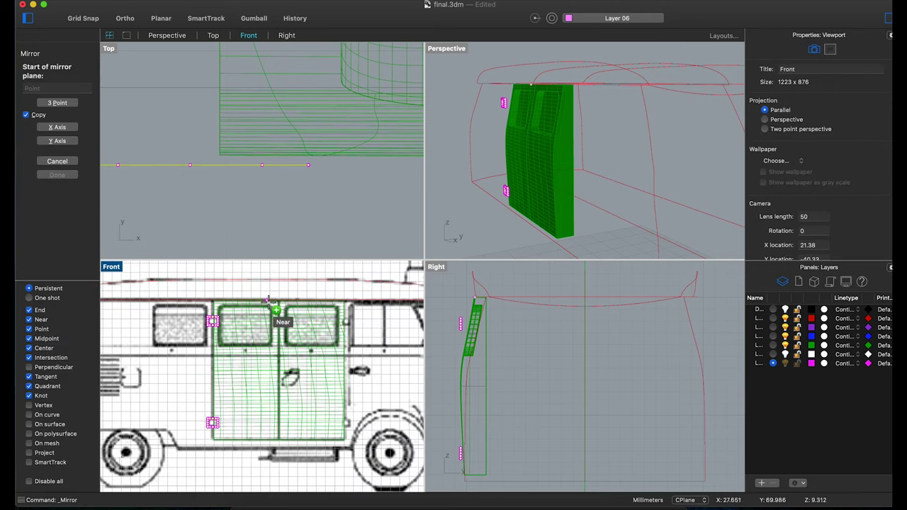
click(279, 301)
click(291, 330)
Select all four hinge outlines, adding the fourth to the selection.
scroll(291, 330, up, 2)
scroll(291, 330, up, 2)
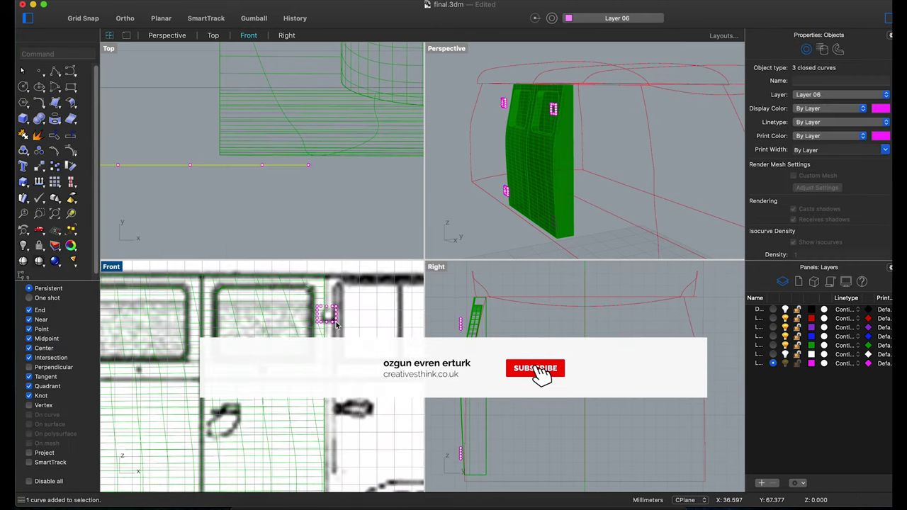
scroll(291, 330, up, 2)
scroll(290, 305, up, 2)
shift+click(283, 301)
scroll(289, 203, down, 2)
scroll(233, 163, down, 2)
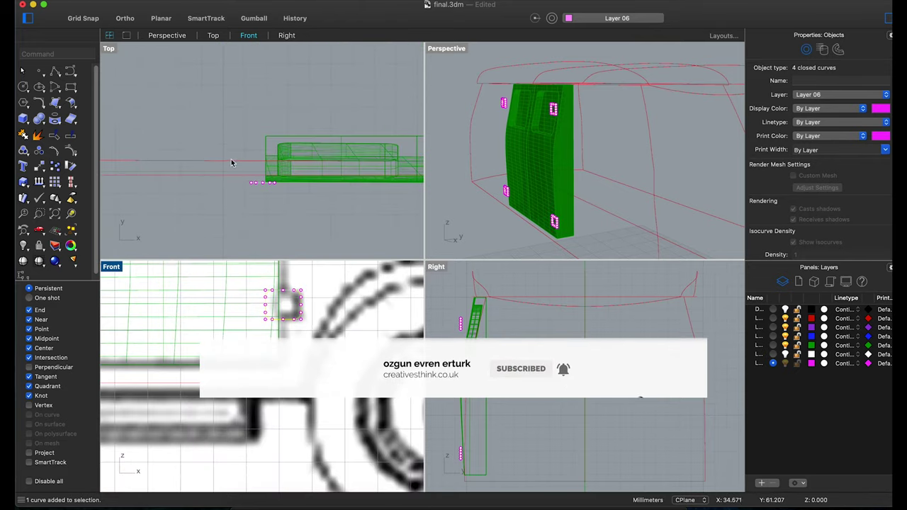
click(23, 118)
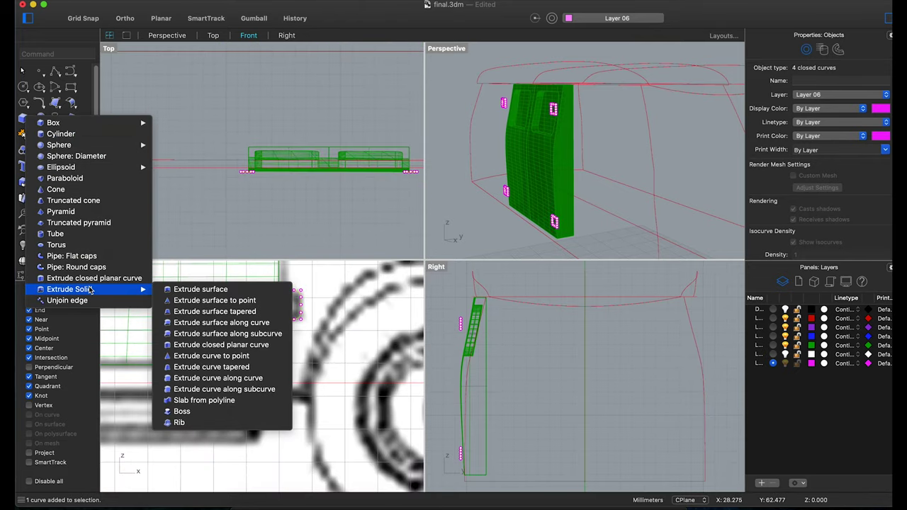
Extrude the four hinge outlines into solid blocks and slide them against the van body's side.
scroll(241, 177, up, 3)
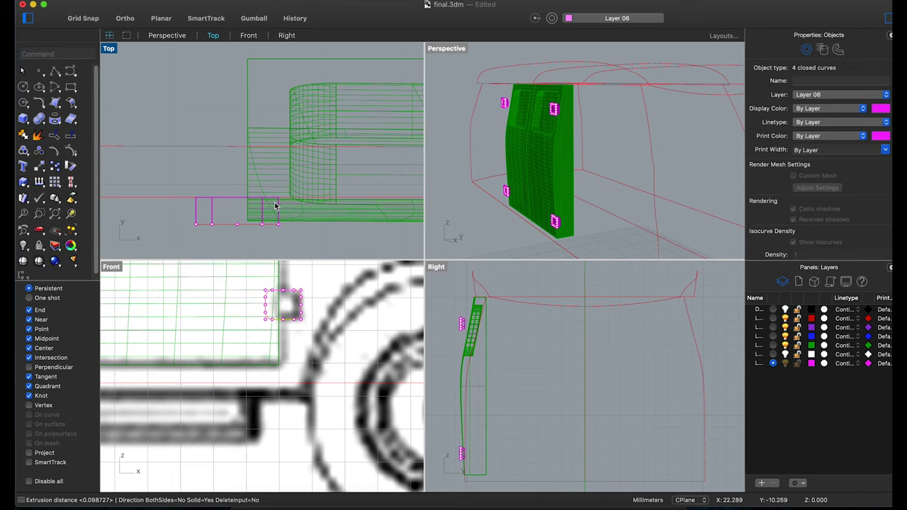
scroll(488, 316, up, 2)
scroll(489, 316, up, 2)
click(471, 306)
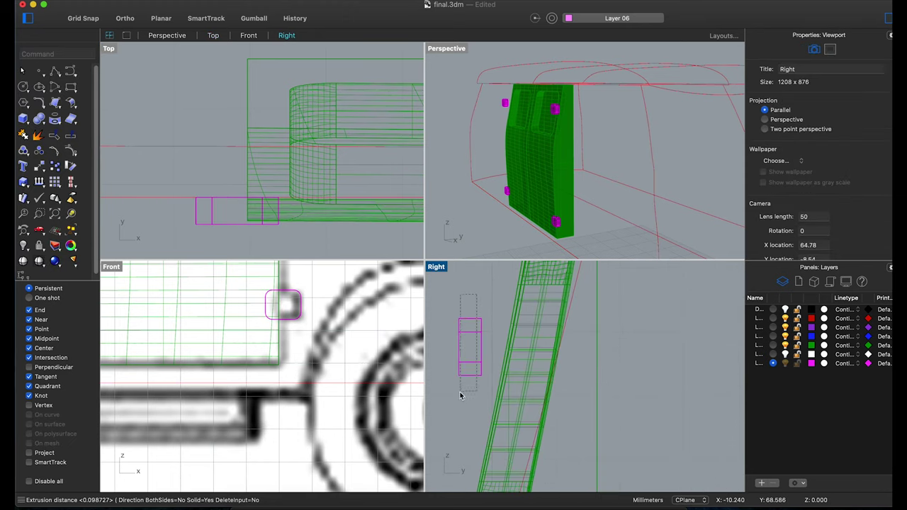
shift+drag(477, 365, 554, 367)
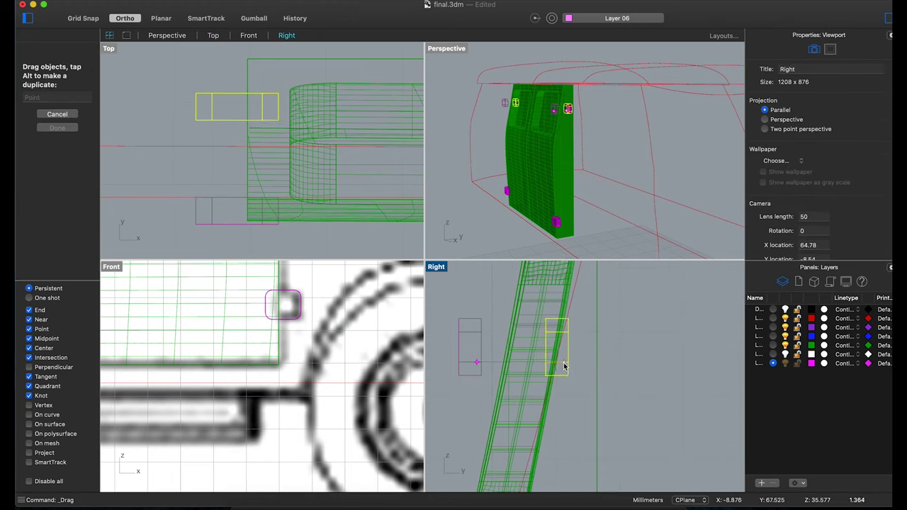
shift+drag(554, 366, 516, 366)
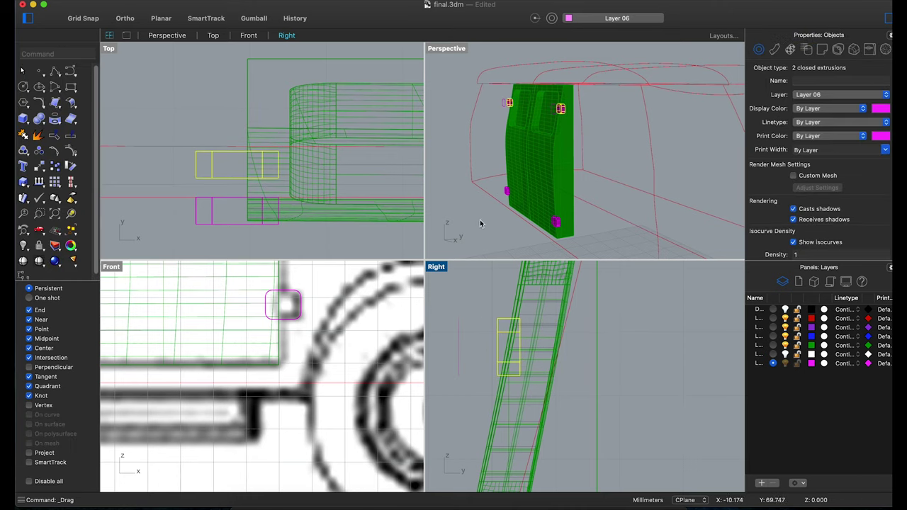
Clear the selection and show the hidden van body again.
click(482, 223)
scroll(565, 97, up, 3)
click(23, 260)
Orbit and zoom the Perspective view to inspect the hinge blocks on the van.
scroll(461, 232, up, 5)
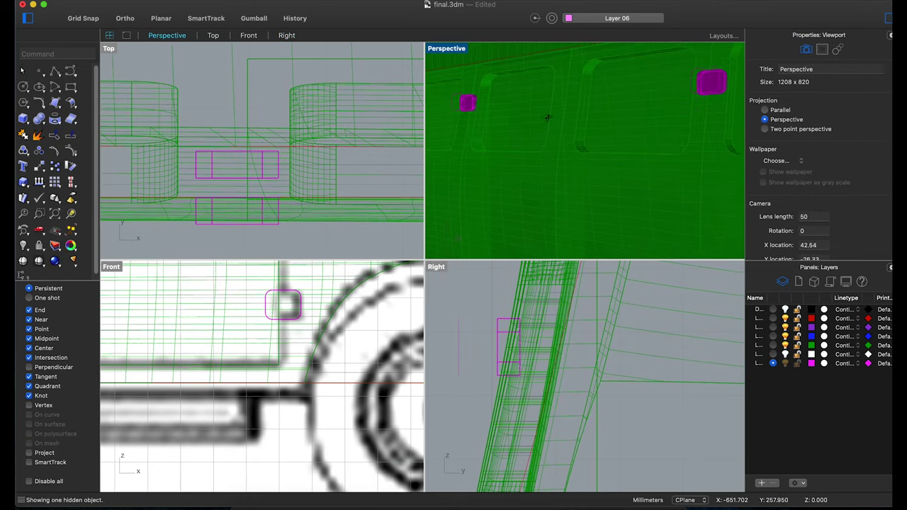
scroll(262, 375, down, 5)
scroll(227, 210, down, 3)
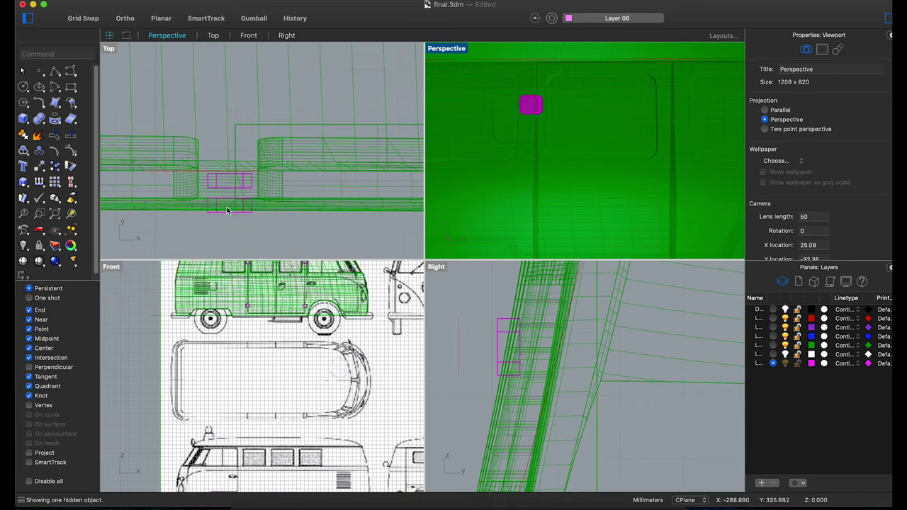
scroll(241, 263, up, 2)
scroll(249, 212, up, 3)
scroll(479, 255, down, 3)
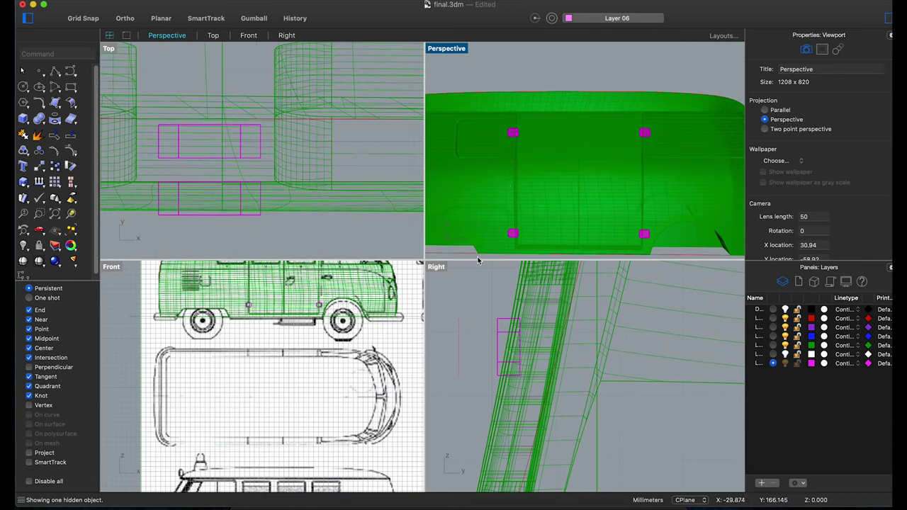
scroll(276, 306, up, 2)
scroll(276, 307, up, 3)
right_drag(567, 205, 538, 206)
scroll(297, 390, down, 3)
scroll(297, 391, down, 2)
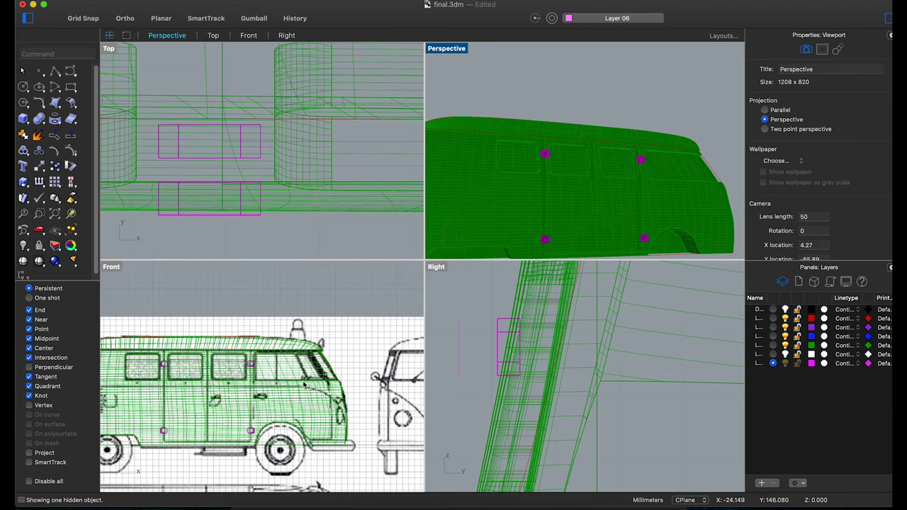
scroll(297, 391, up, 2)
scroll(278, 410, up, 2)
scroll(284, 401, up, 1)
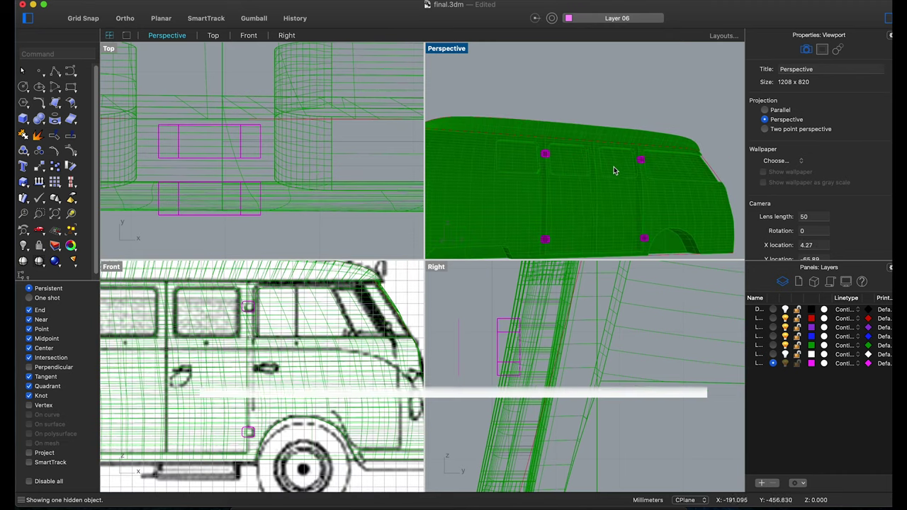
mouse_move(614, 172)
right_down()
mouse_move(567, 192)
mouse_move(562, 216)
right_up()
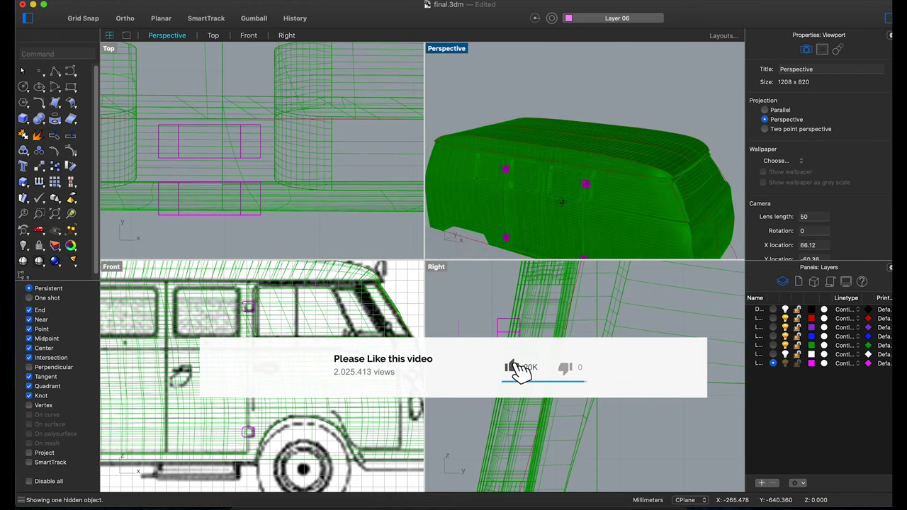
Select the van body polysurface from the overlapping candidates and maximize the Front view.
click(561, 217)
click(601, 226)
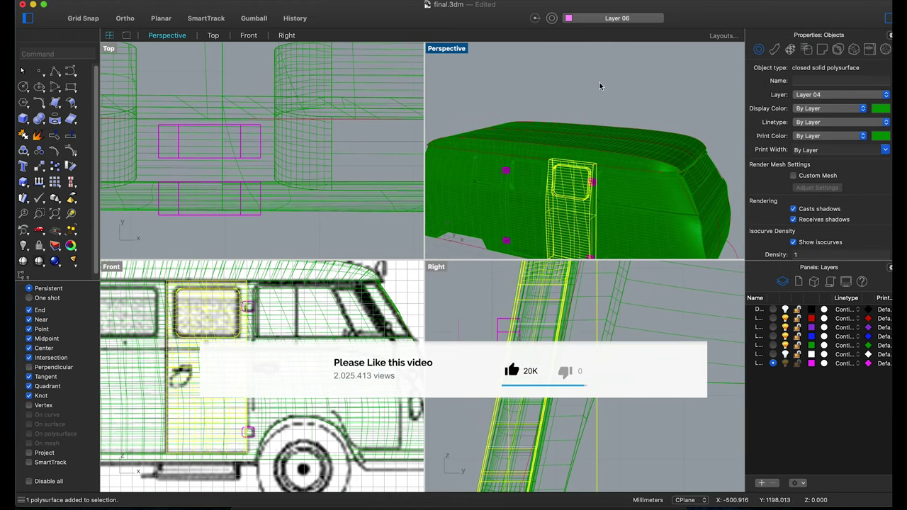
scroll(600, 85, down, 3)
scroll(474, 229, up, 2)
scroll(221, 310, down, 2)
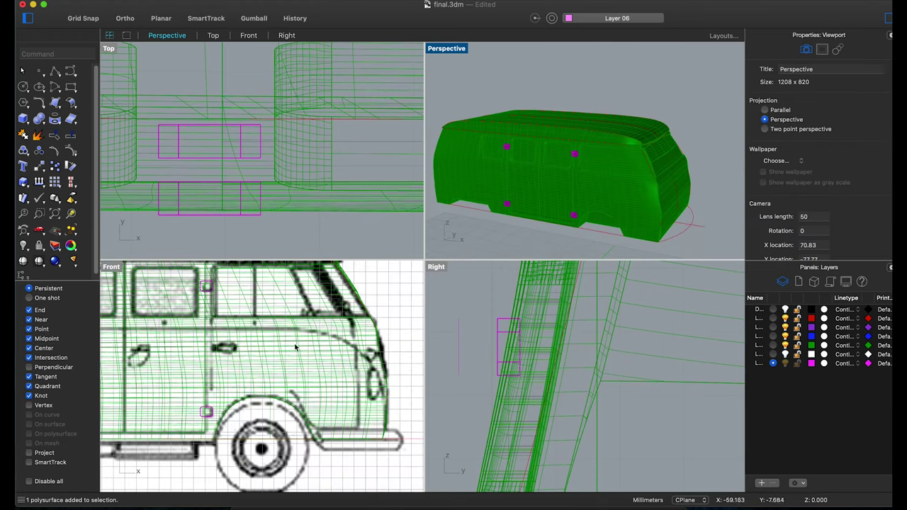
scroll(296, 343, down, 1)
double_click(132, 268)
scroll(405, 177, up, 1)
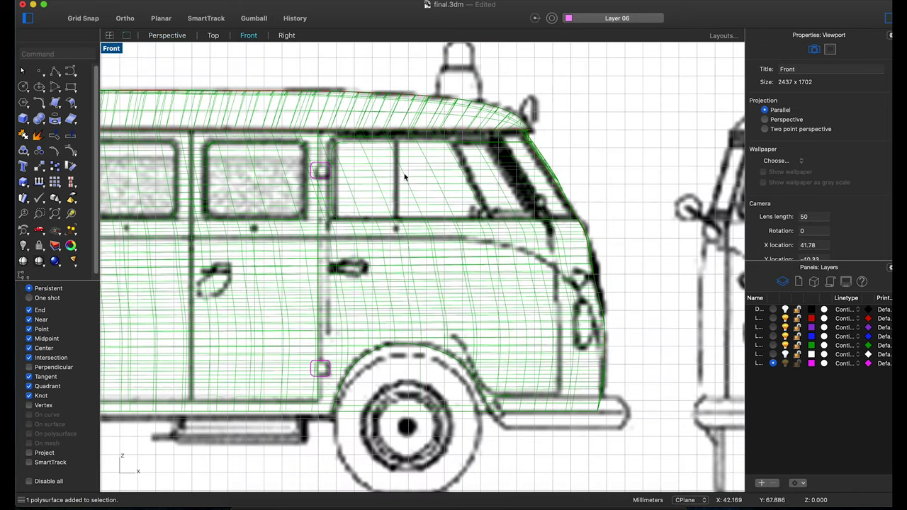
click(71, 72)
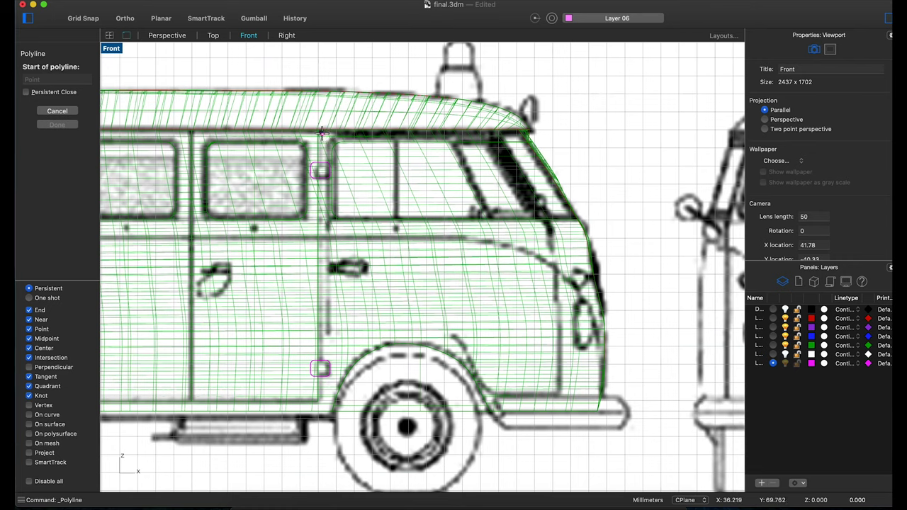
click(331, 134)
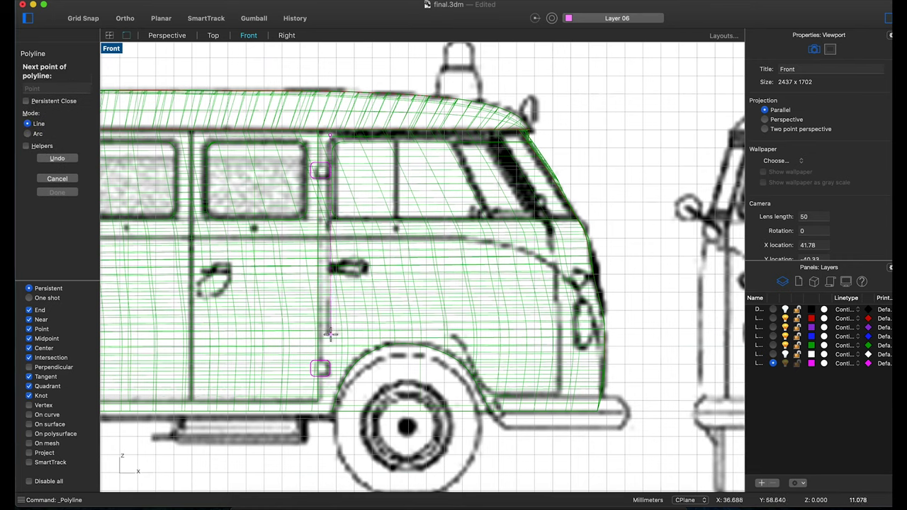
click(331, 334)
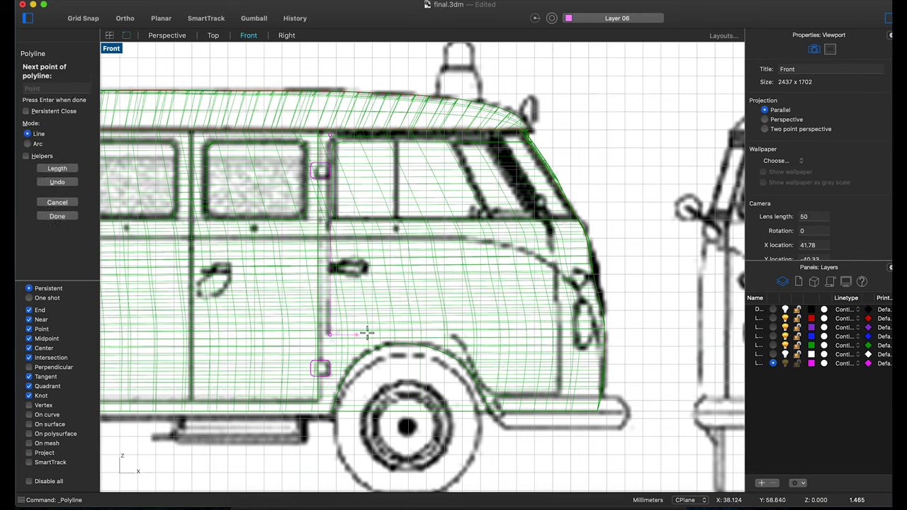
click(414, 331)
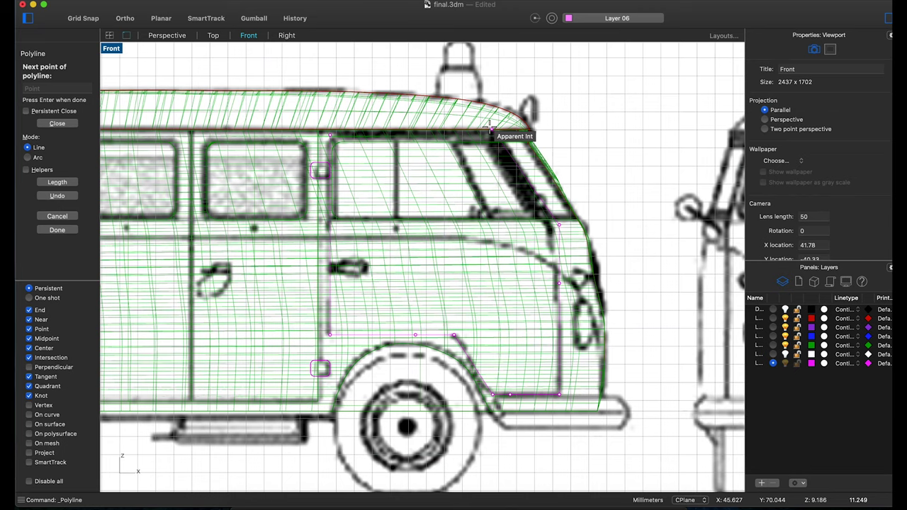
click(331, 134)
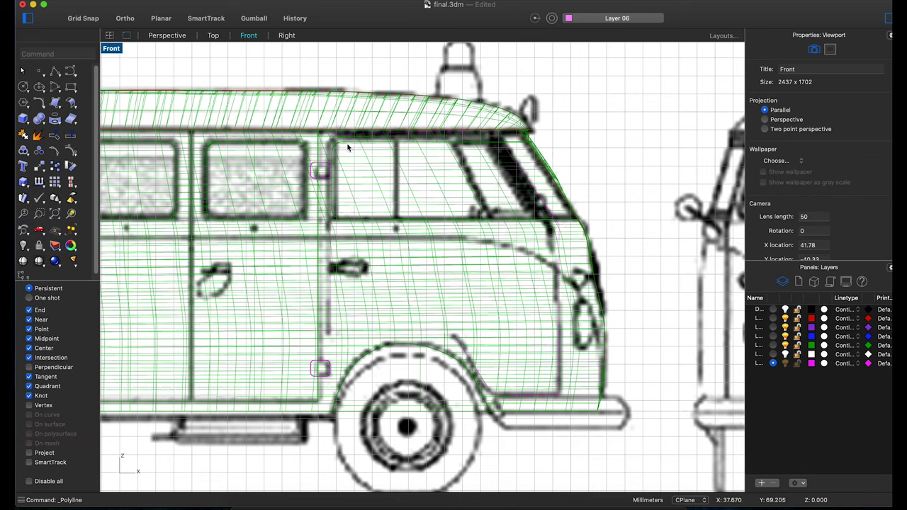
click(333, 140)
click(592, 126)
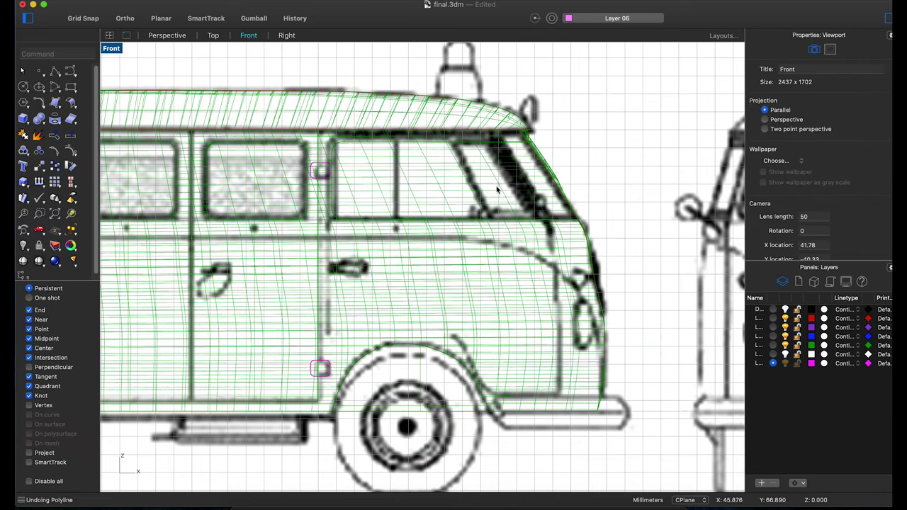
Begin a freeform door curve with a vertical constraint, then discard that first attempt.
key(Return)
click(57, 116)
click(70, 70)
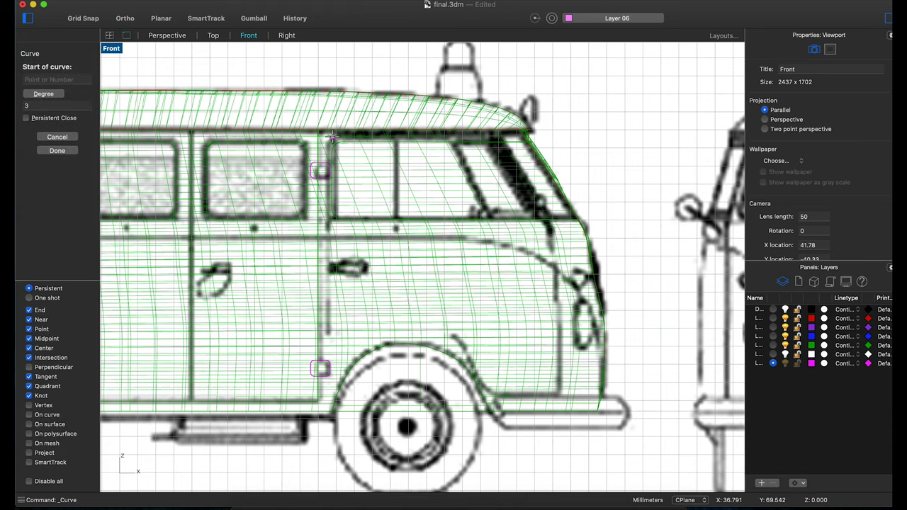
click(336, 137)
key(shift)
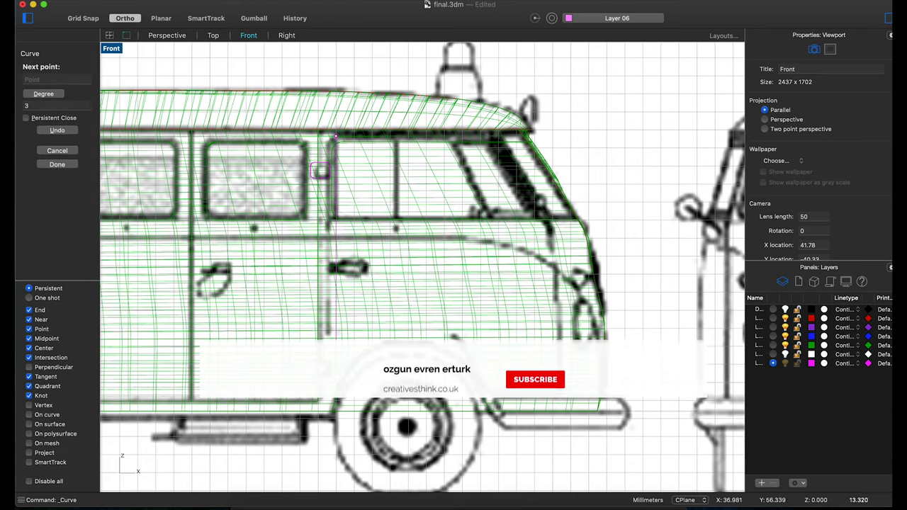
click(329, 436)
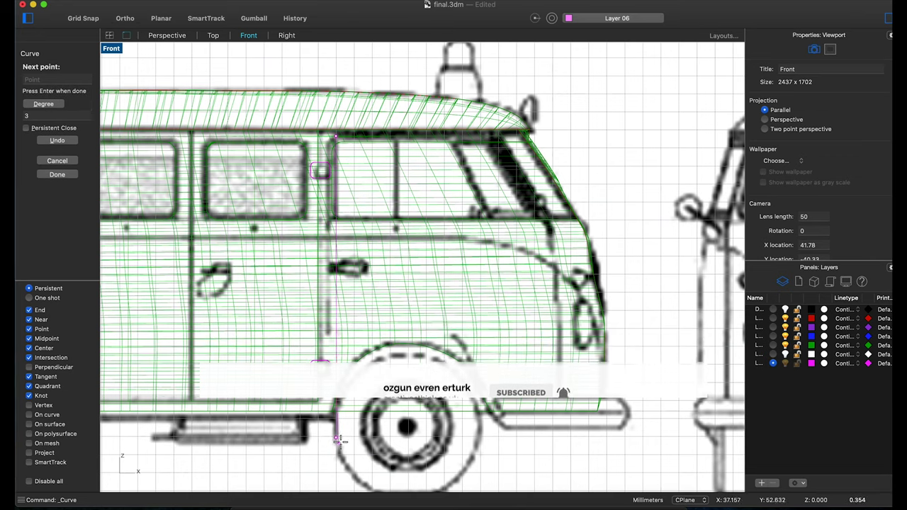
key(Return)
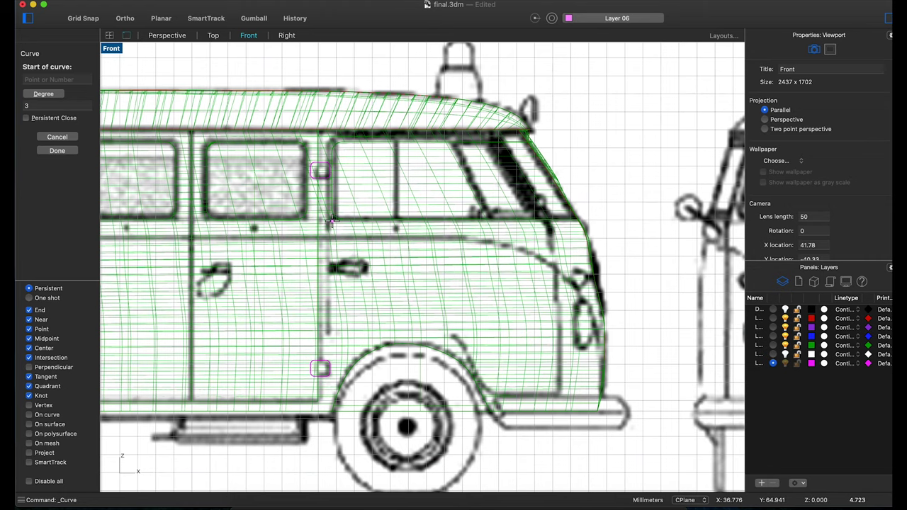
Trace the door outline from the door line through its corner, window top and roof corner.
click(331, 221)
scroll(333, 170, up, 5)
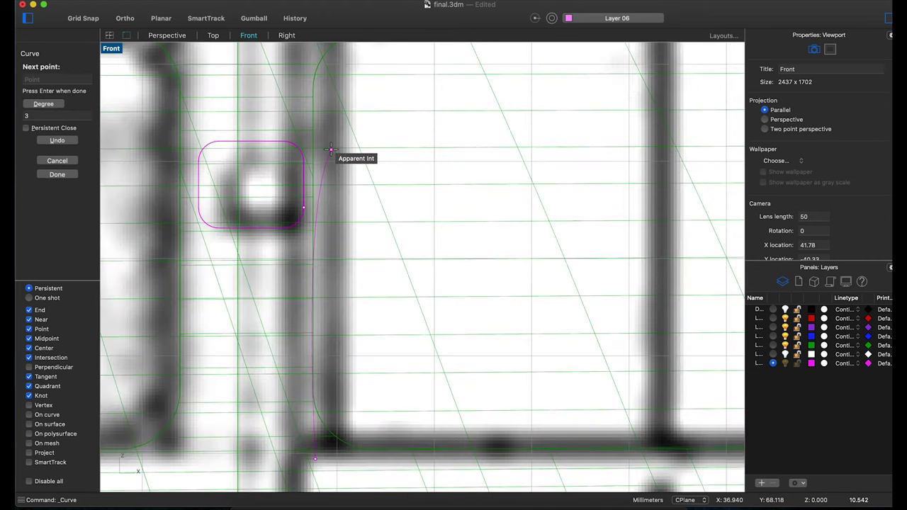
scroll(327, 117, down, 2)
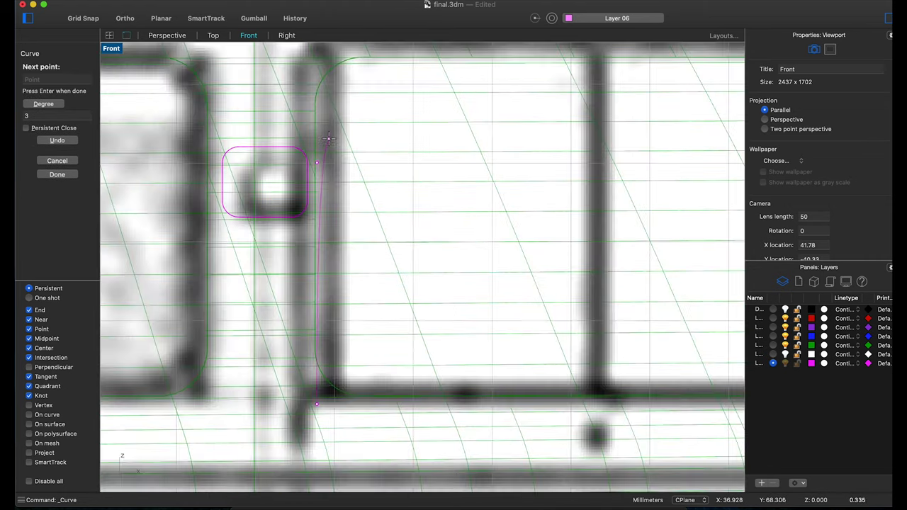
click(317, 106)
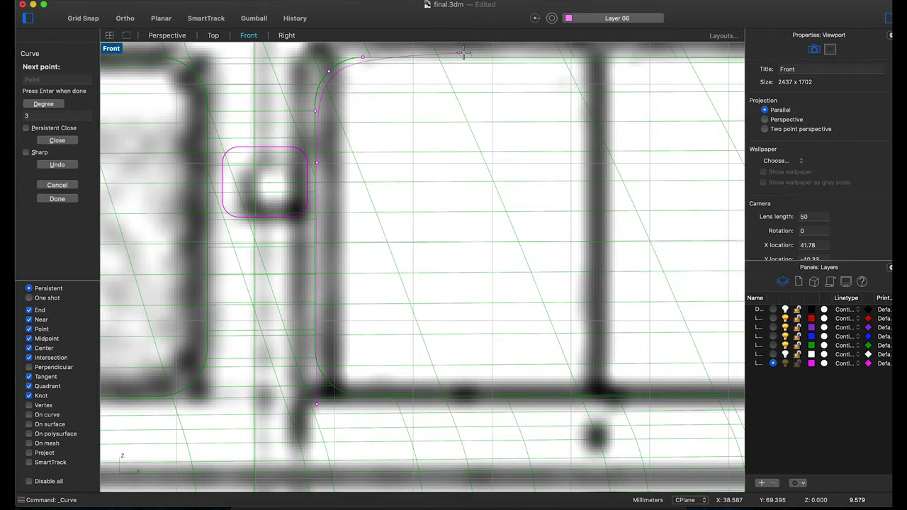
scroll(375, 154, down, 2)
key(shift)
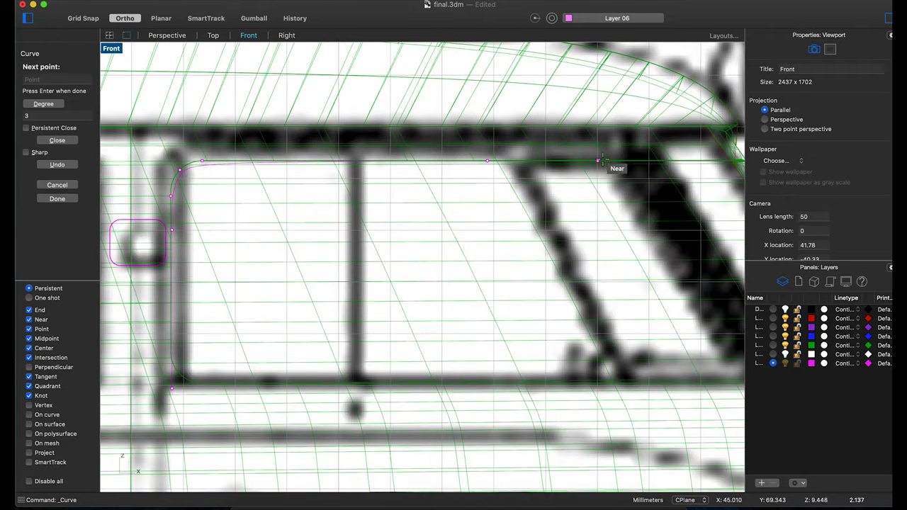
click(600, 162)
scroll(599, 161, down, 5)
scroll(587, 168, up, 4)
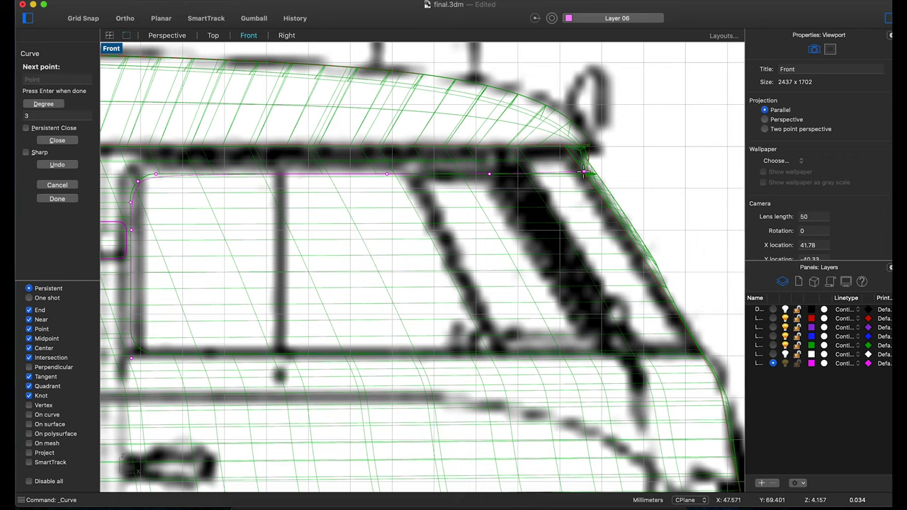
click(582, 171)
scroll(582, 172, down, 3)
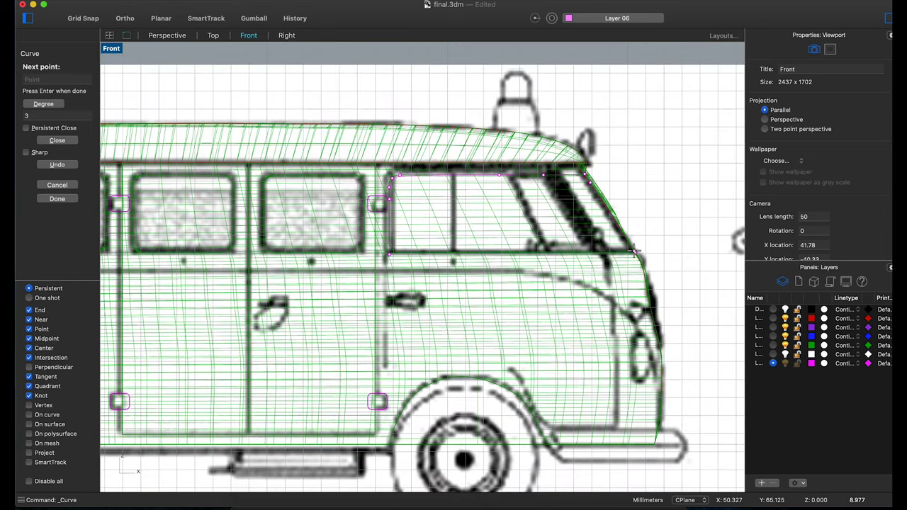
scroll(551, 172, up, 3)
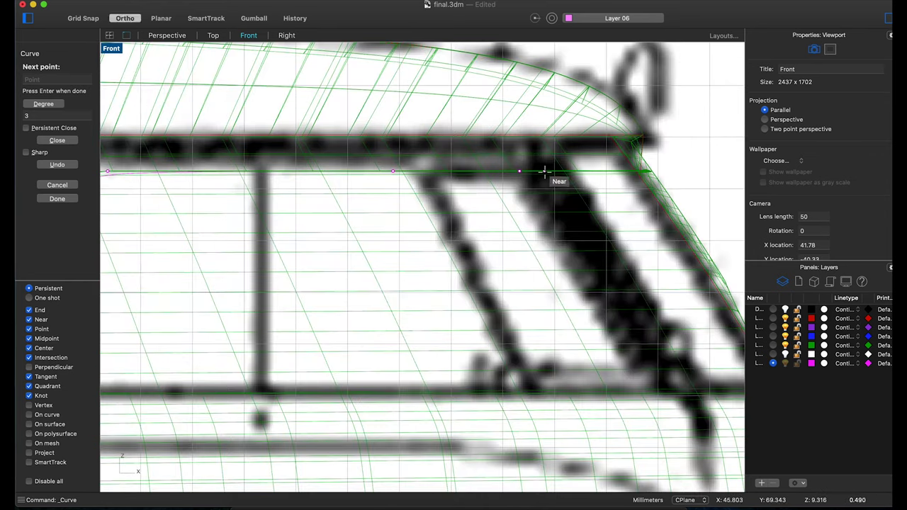
scroll(690, 364, down, 2)
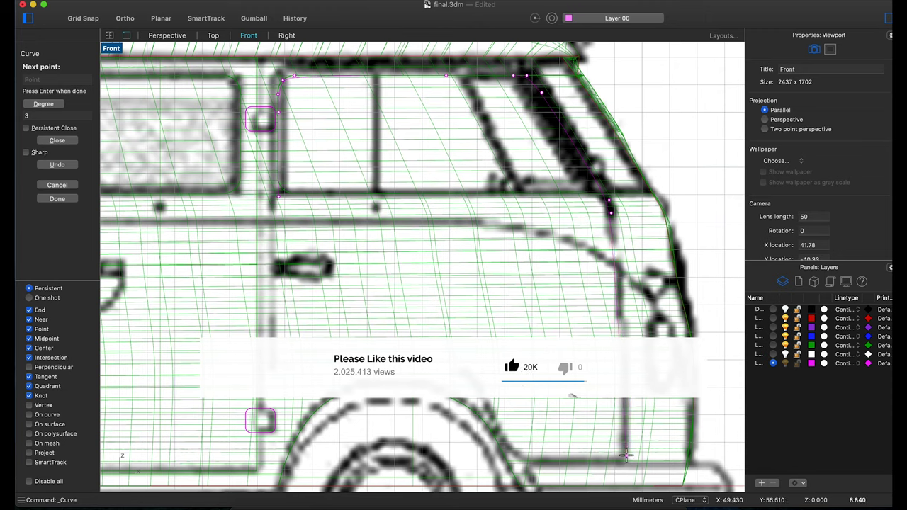
Add points along the bottom edge back toward the start and close the door outline.
click(626, 456)
click(612, 461)
click(588, 462)
click(531, 463)
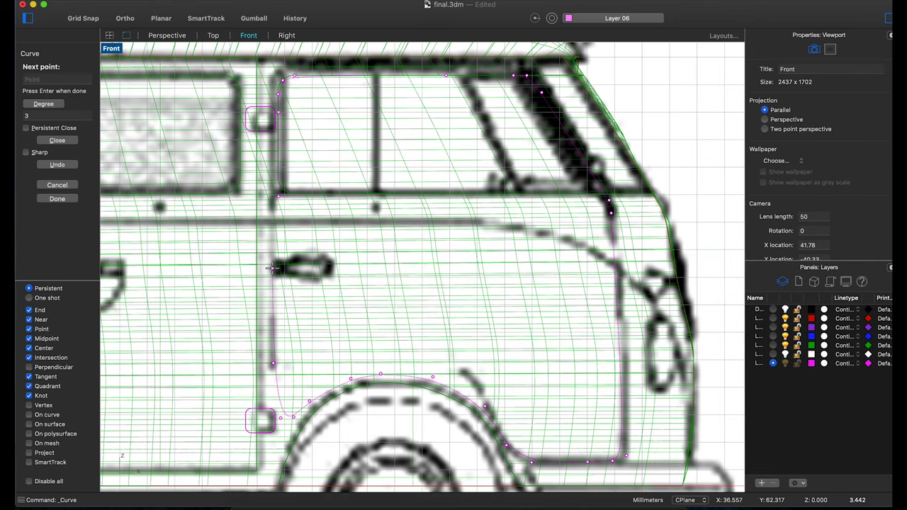
key(Return)
Drag the outline's lower control points beside the hinge block and along the wheel arch.
click(286, 417)
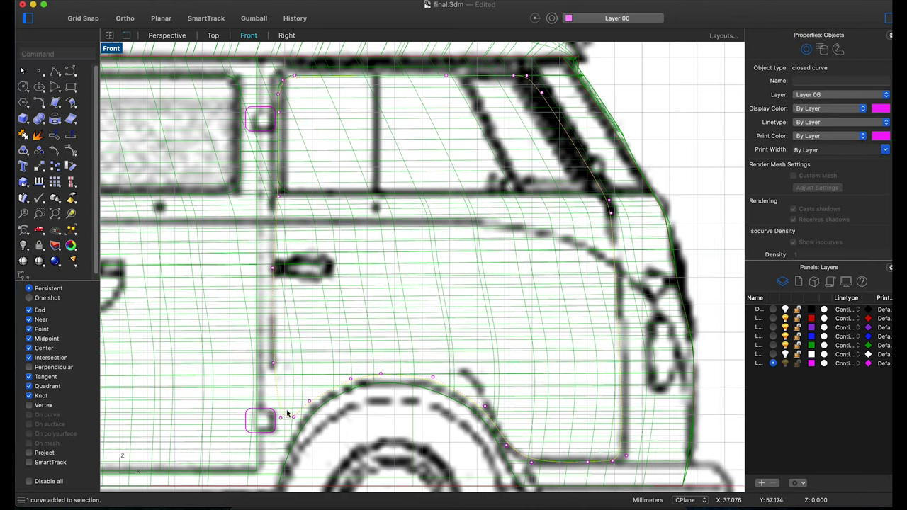
scroll(283, 415, up, 5)
drag(283, 415, 253, 405)
scroll(322, 370, down, 5)
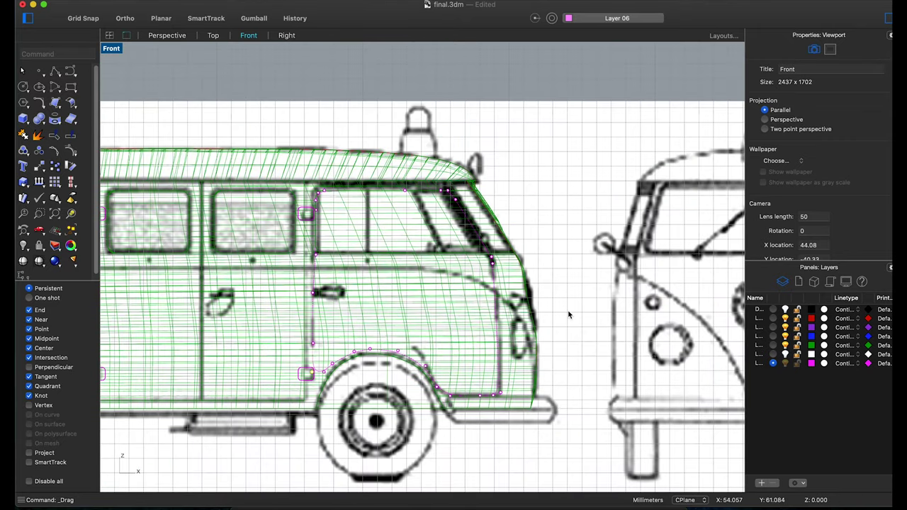
scroll(527, 217, down, 3)
scroll(513, 198, up, 5)
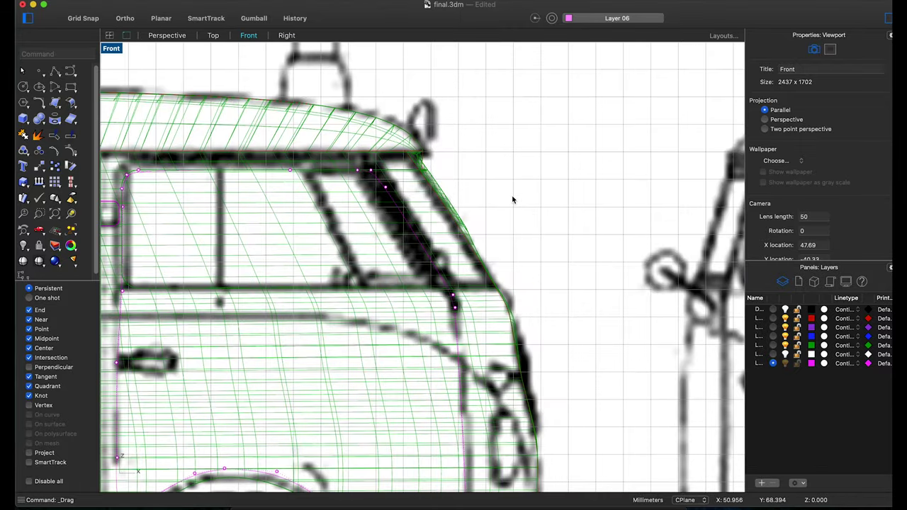
scroll(523, 199, down, 2)
scroll(336, 349, up, 5)
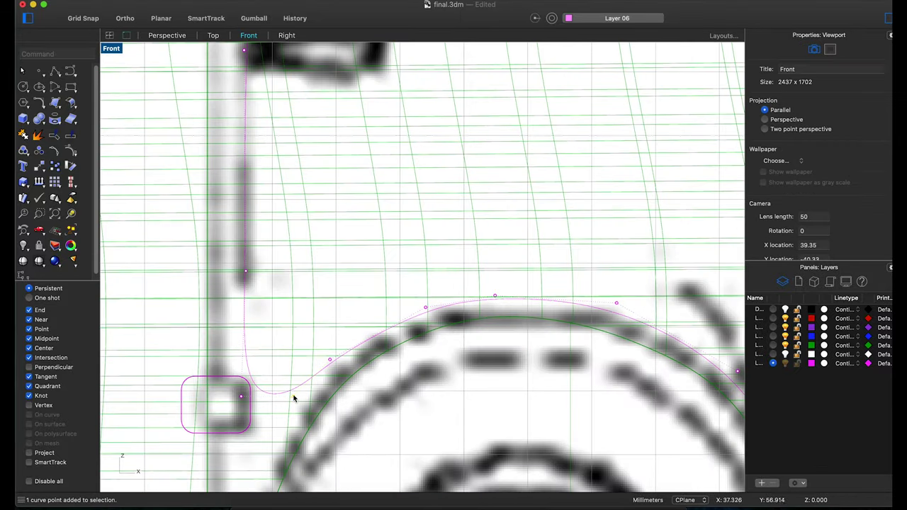
drag(296, 401, 239, 398)
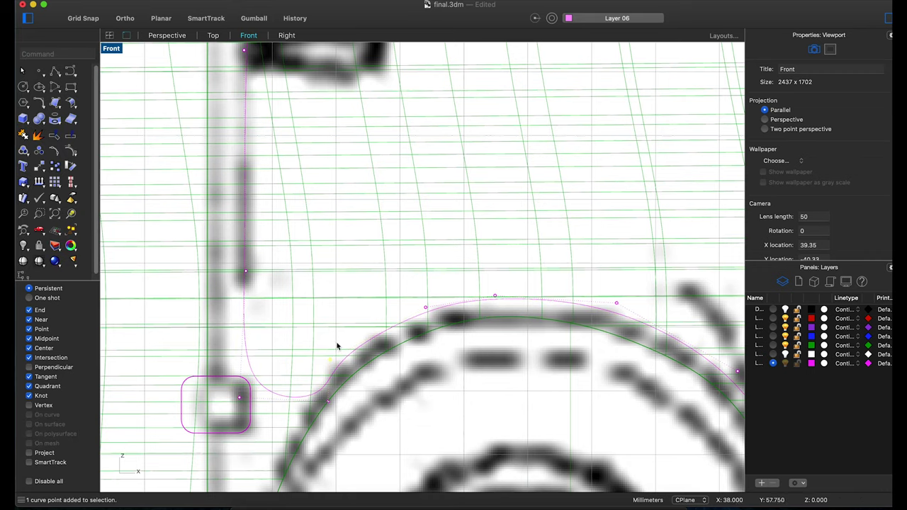
Clear the van body selection and select the door outline curve.
scroll(337, 346, down, 6)
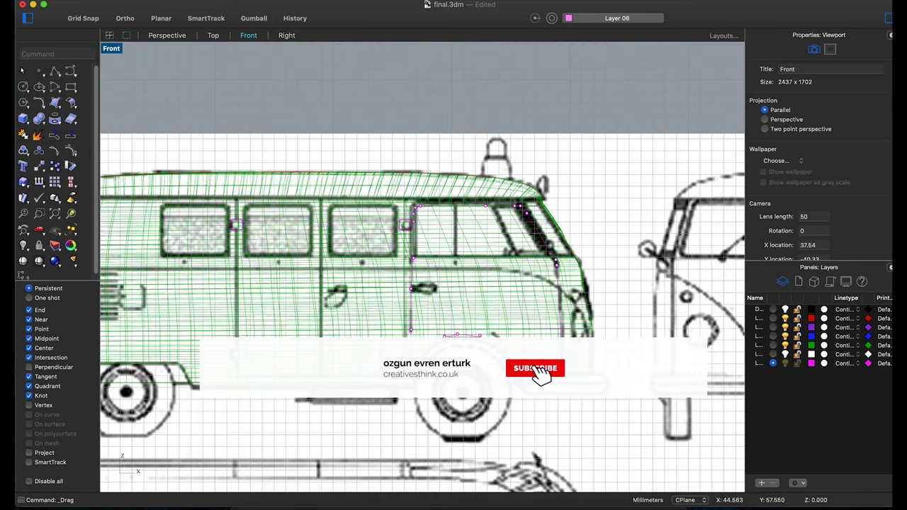
click(583, 222)
scroll(596, 225, up, 3)
key(Escape)
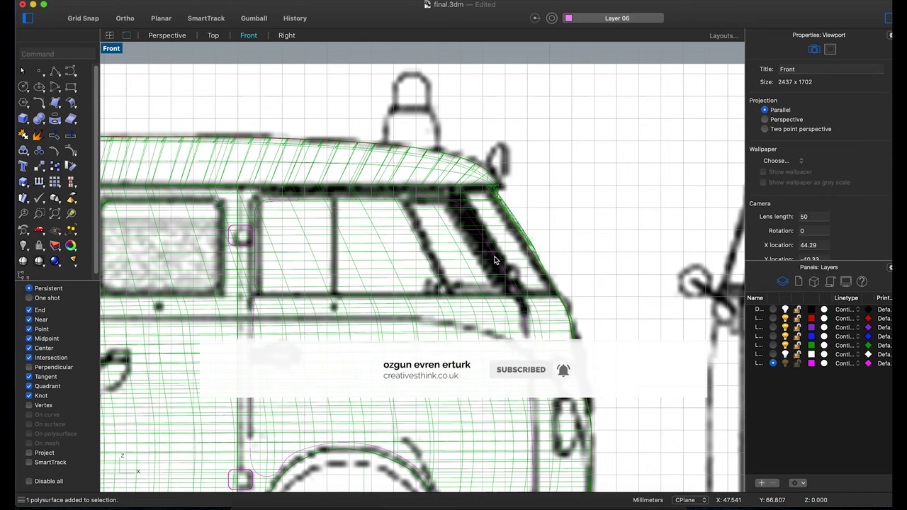
click(495, 260)
Restore the four-view layout and set all door outline points to one shared Y value.
double_click(115, 51)
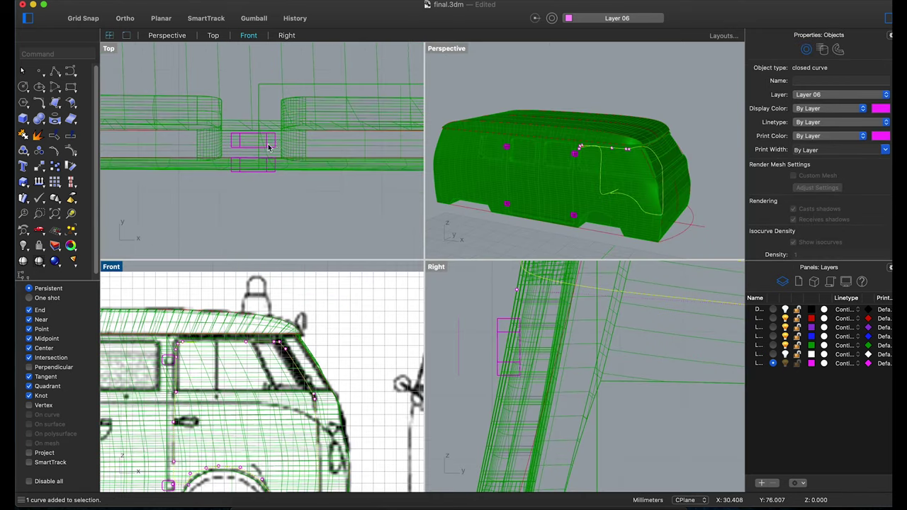
scroll(304, 156, down, 3)
click(30, 206)
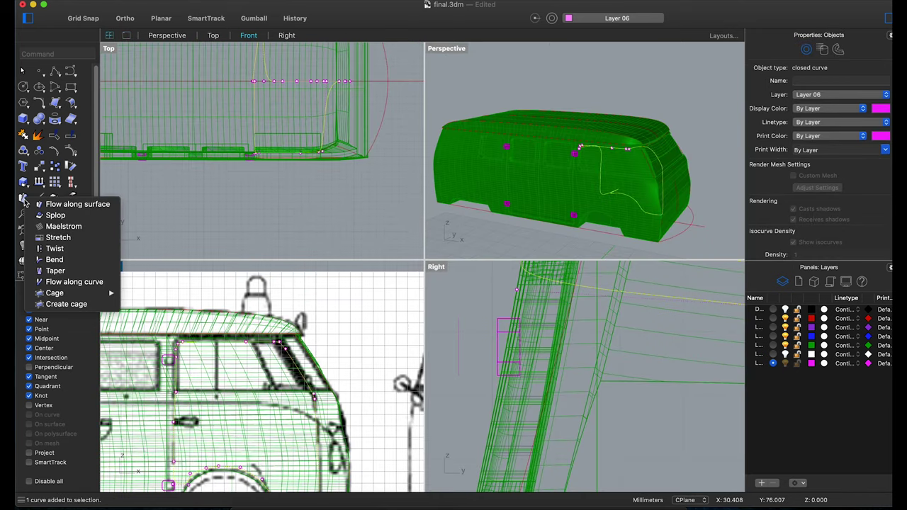
right_click(45, 198)
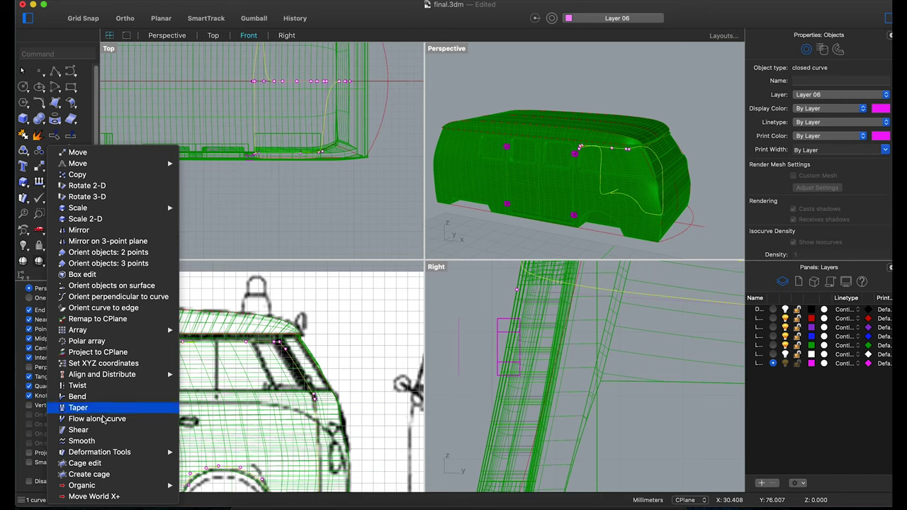
click(103, 363)
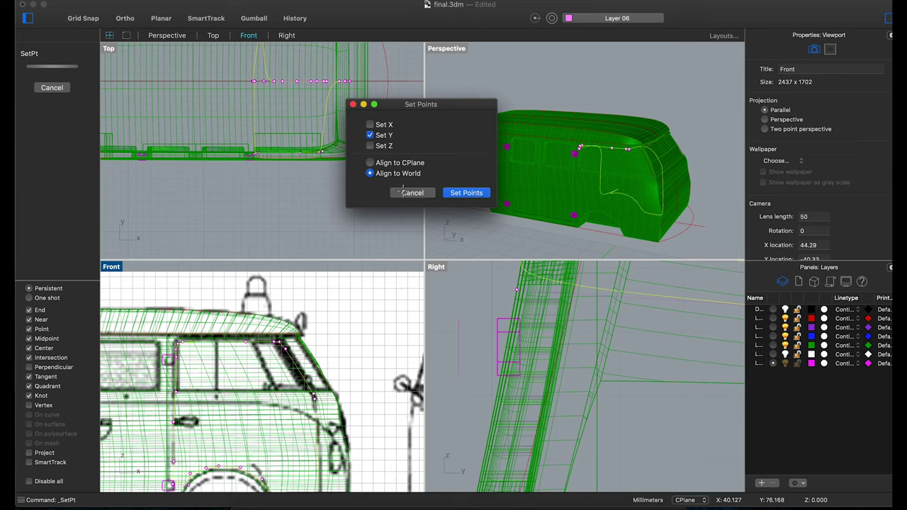
key(Return)
click(302, 193)
right_click(298, 192)
click(315, 195)
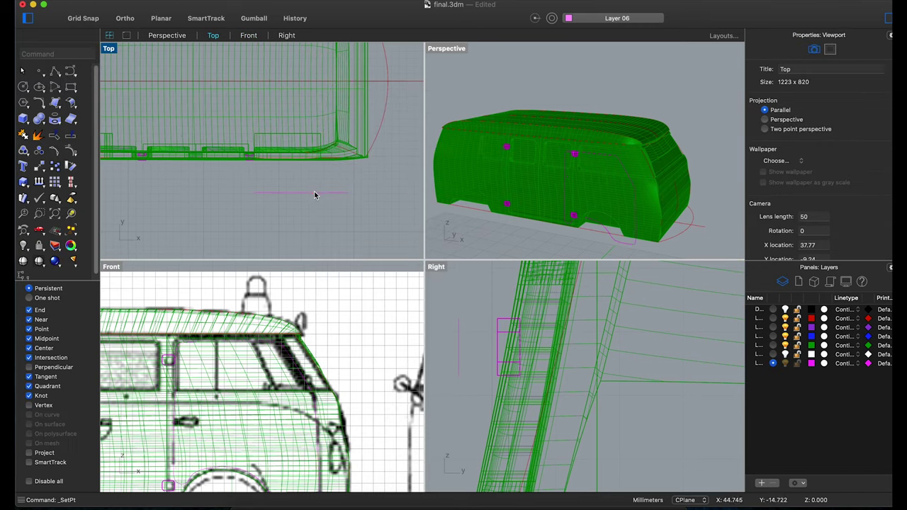
click(315, 193)
Extrude the door outline into a solid through the van's full width and orbit to check it.
click(24, 121)
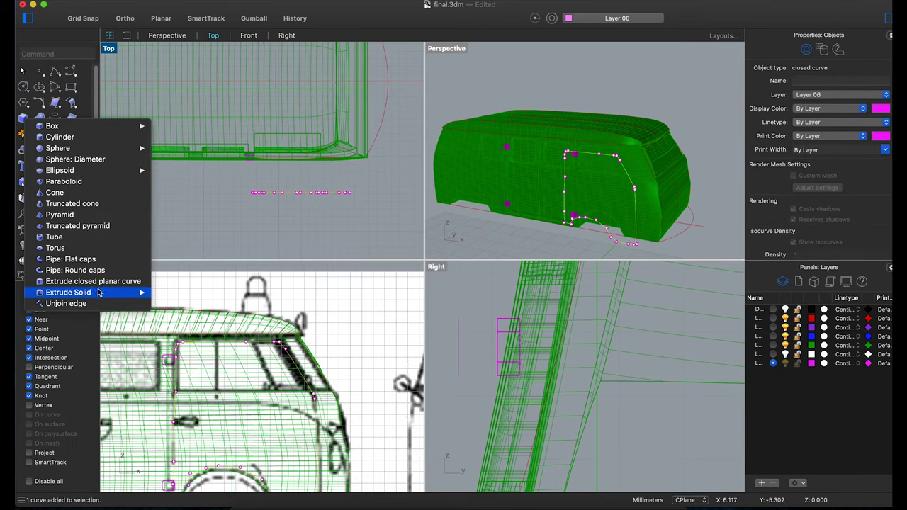
click(92, 281)
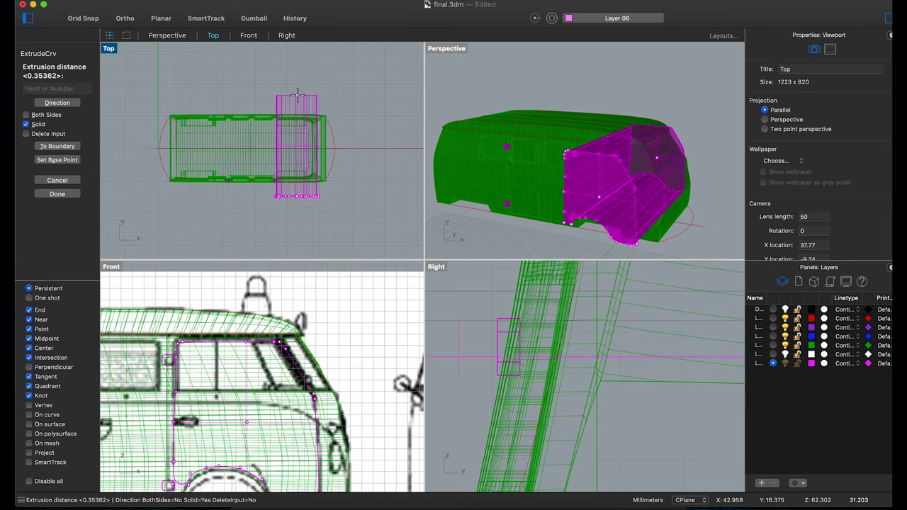
click(298, 94)
mouse_move(496, 156)
right_down()
mouse_move(604, 150)
mouse_move(523, 140)
right_up()
click(471, 139)
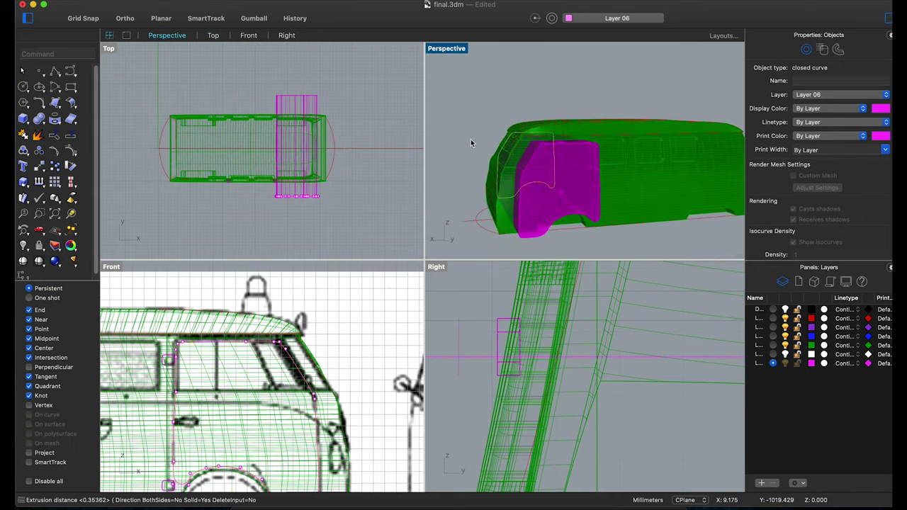
click(39, 119)
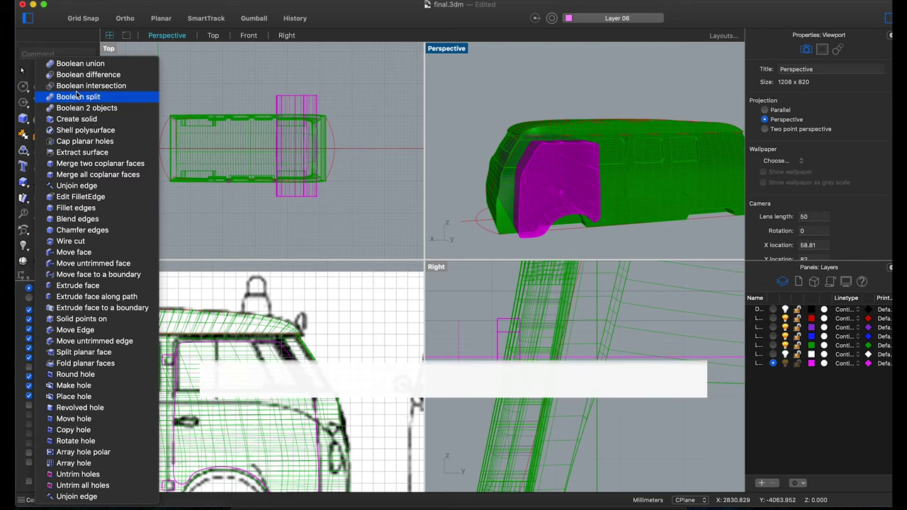
Boolean-split the van body using the magenta door solid as the cutter.
click(70, 93)
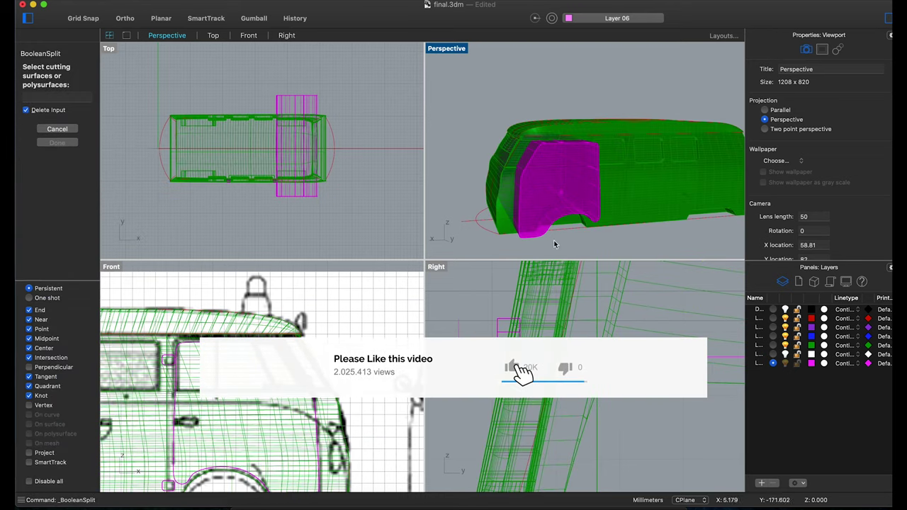
click(532, 228)
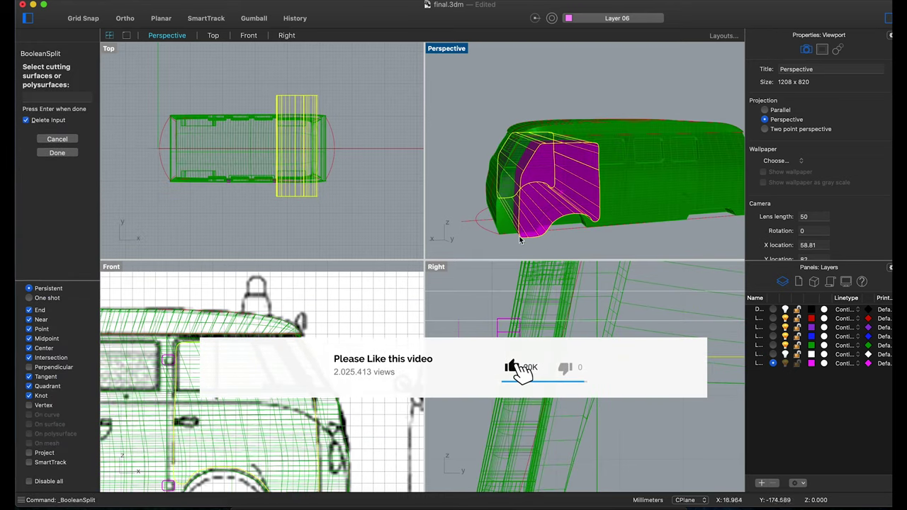
key(Return)
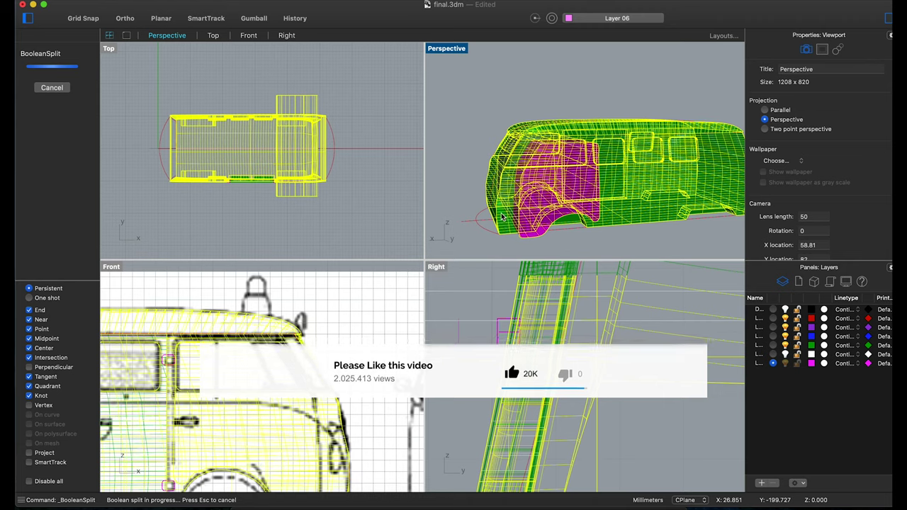